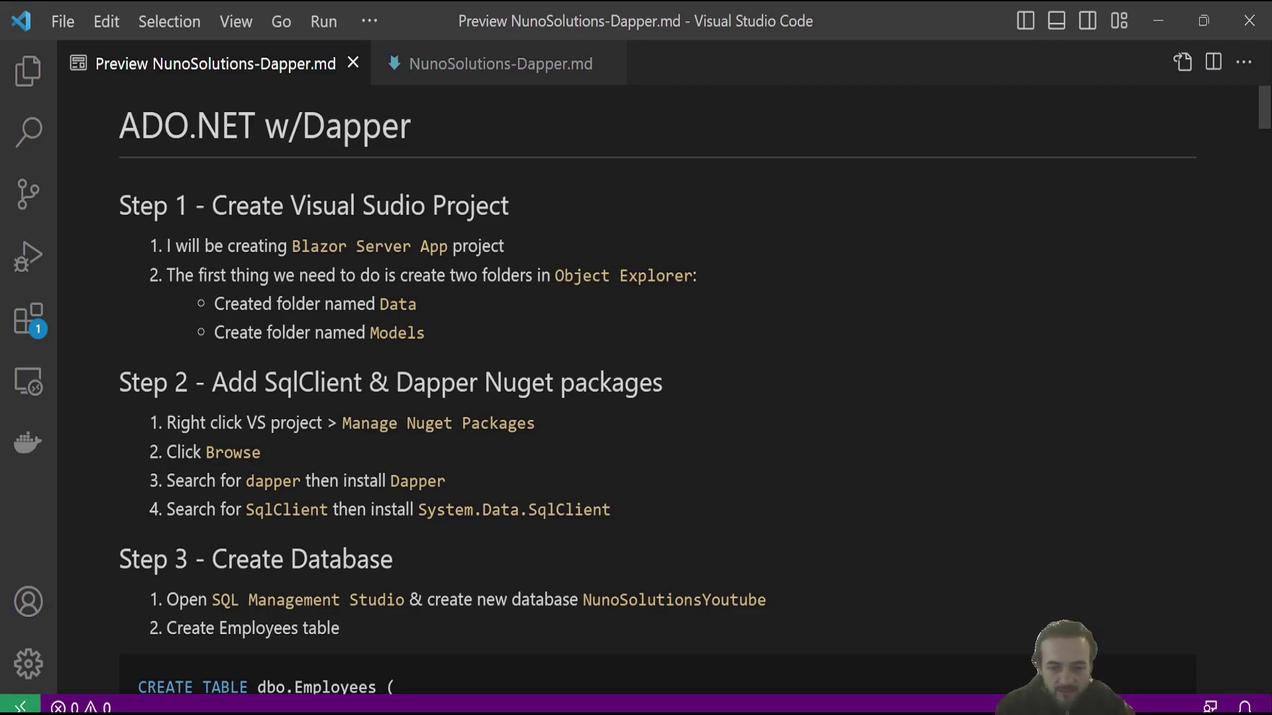
- Create Blazor Server App NunoSolutions.DapperYoutube2 on .NET 6.0, no authentication, and run it
left_click(663, 626)
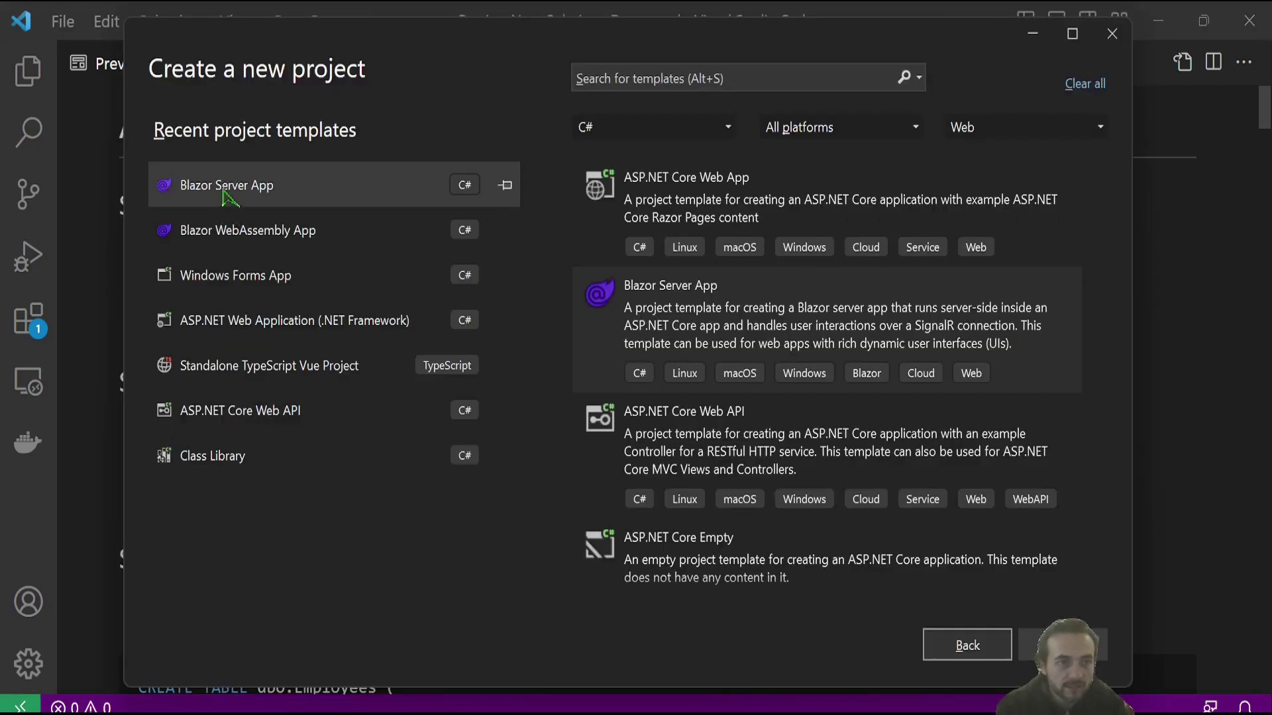
left_click(1061, 645)
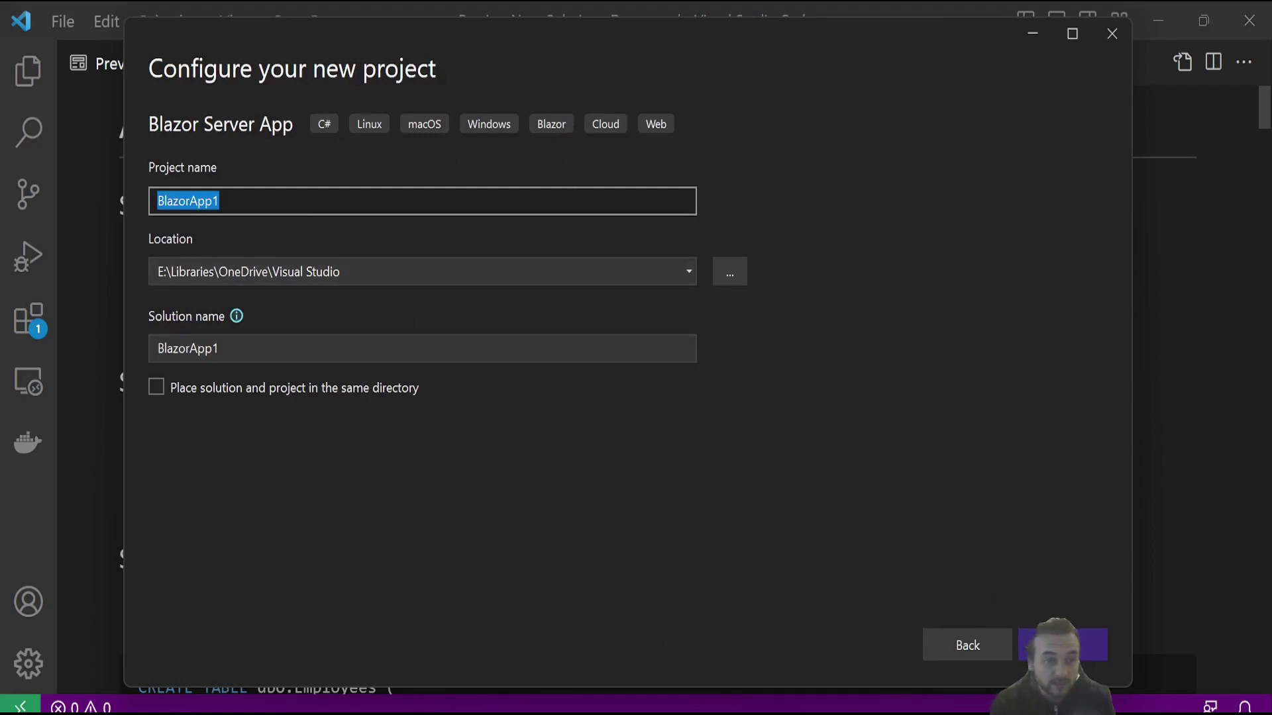
type("NunoSol")
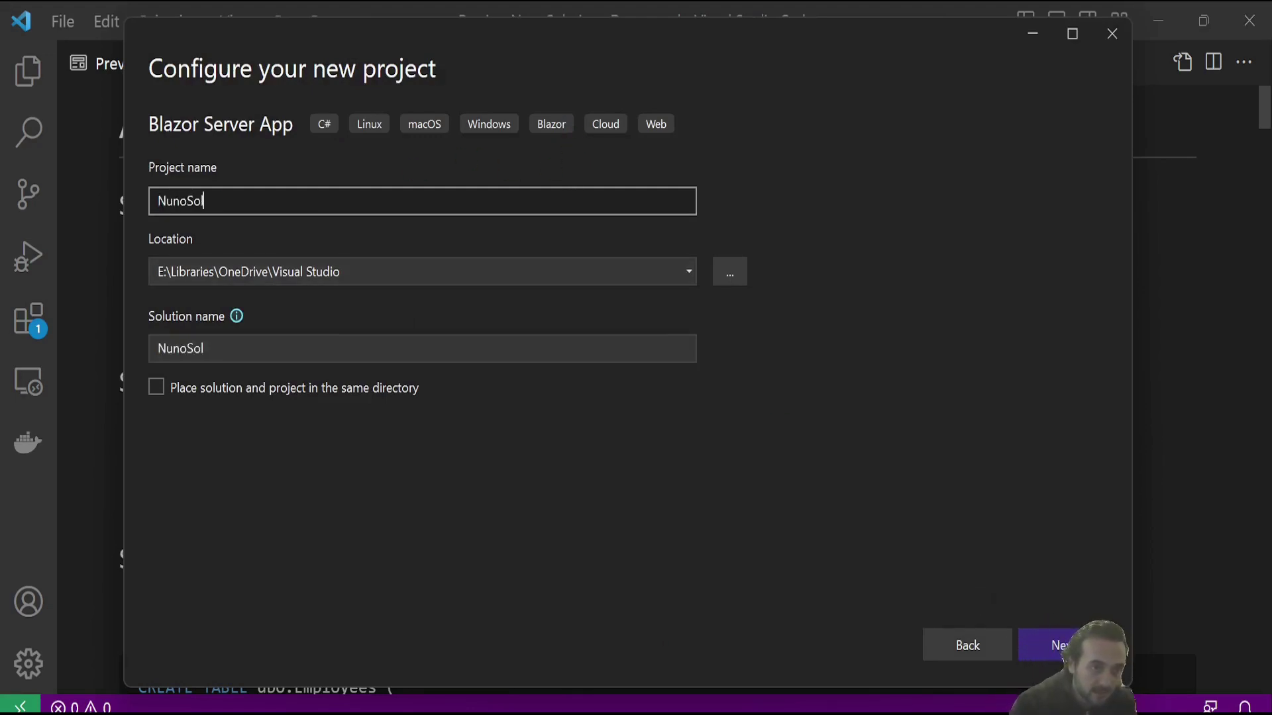
type("utions.Dapper2")
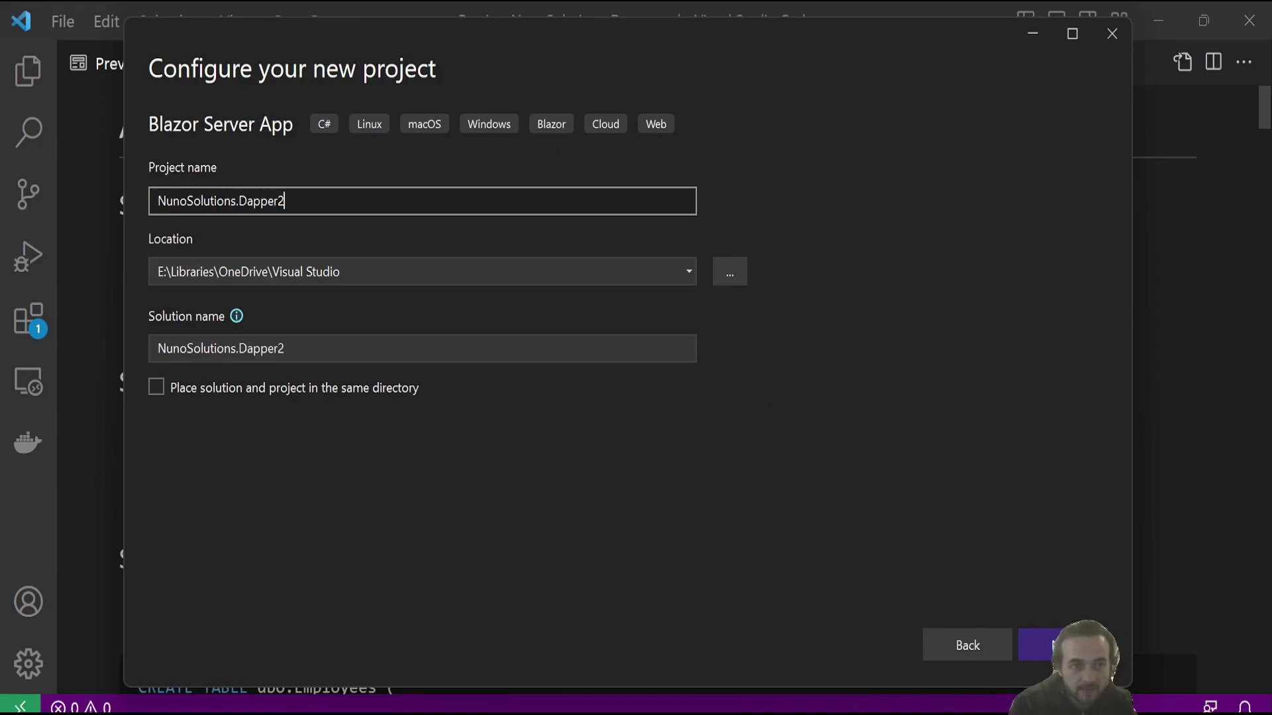
key("BackSpace")
type("Youtube2")
key("Return")
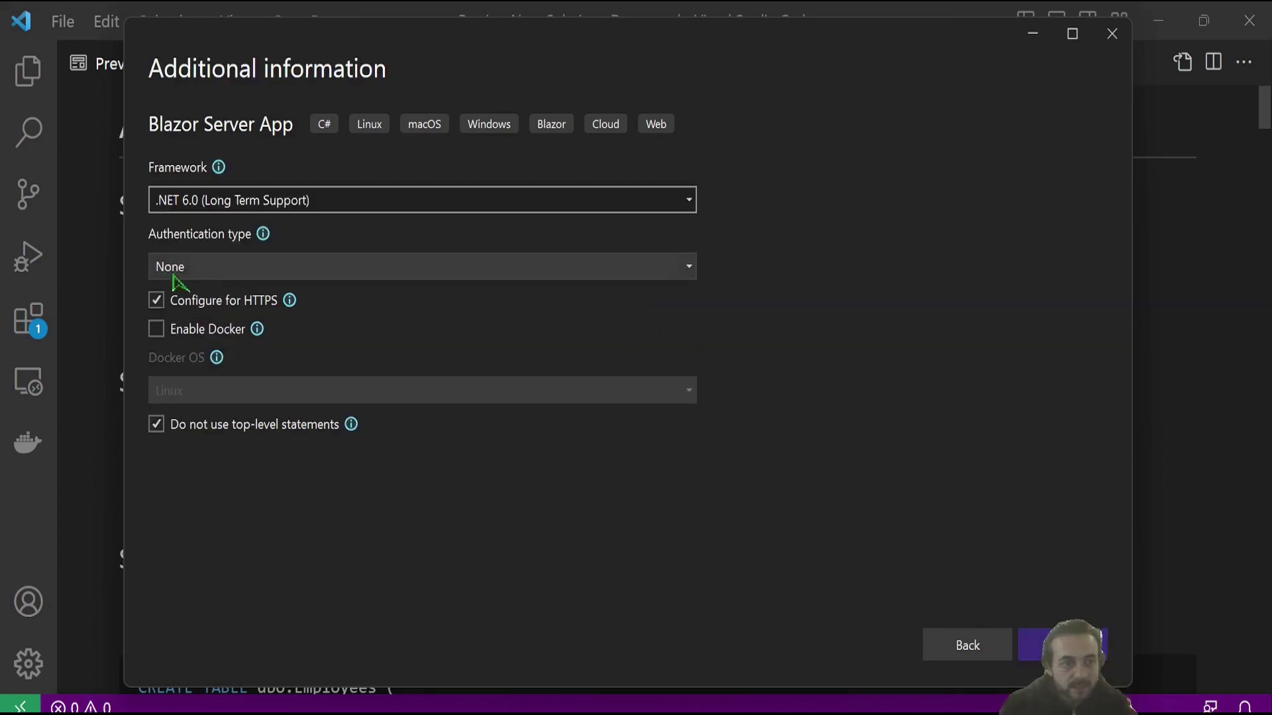
left_click(1062, 645)
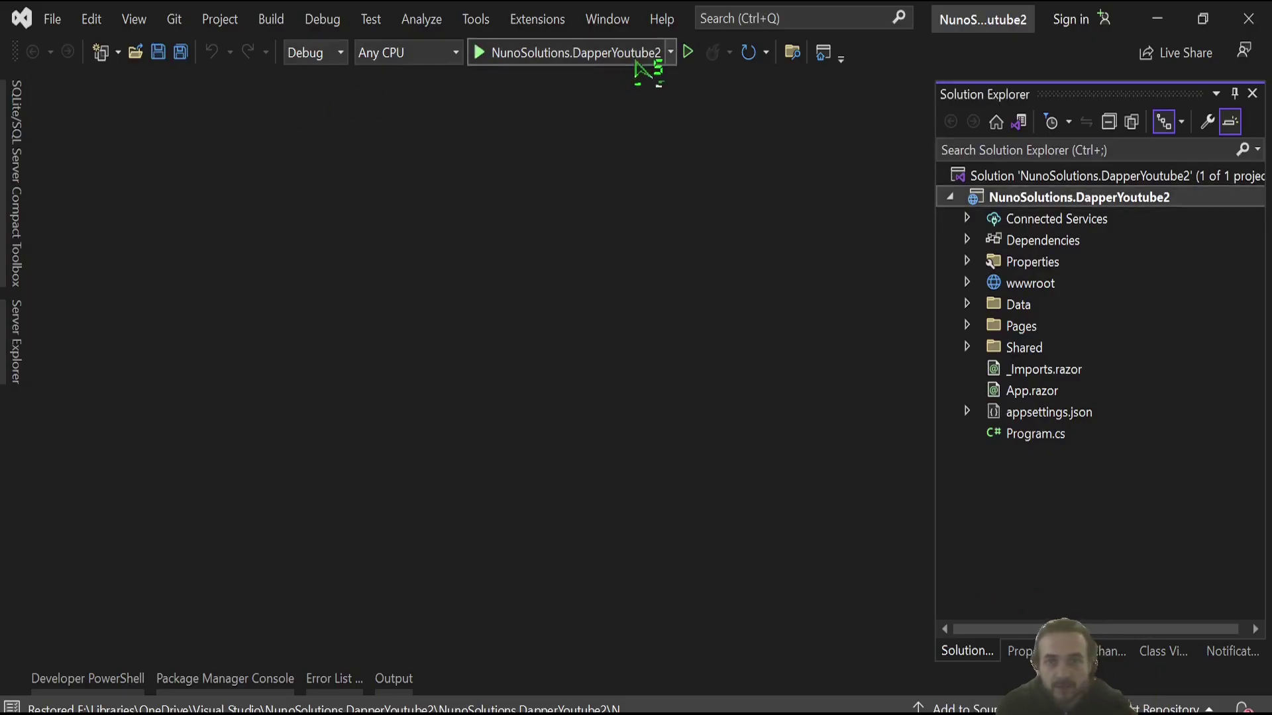
left_click(635, 57)
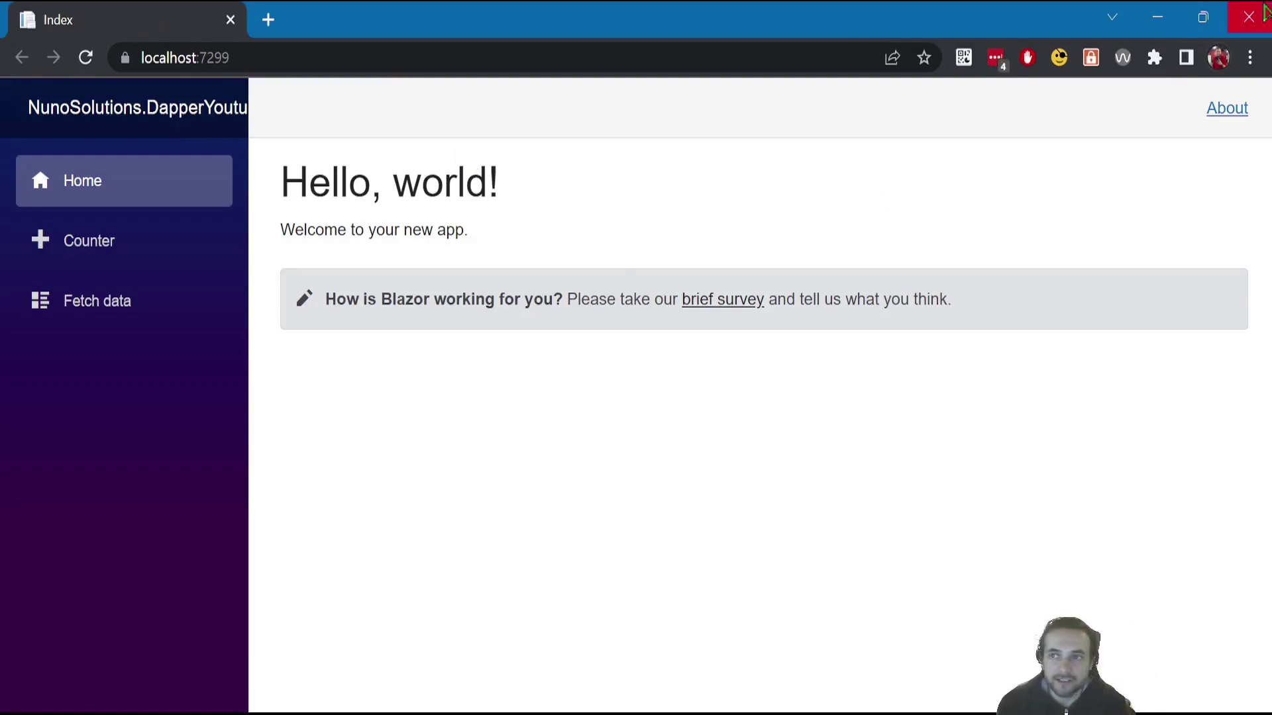
- Close the Hello, world! page in Chrome and return to the Dapper notes in VS Code
left_click(1258, 26)
mouse_move(604, 707)
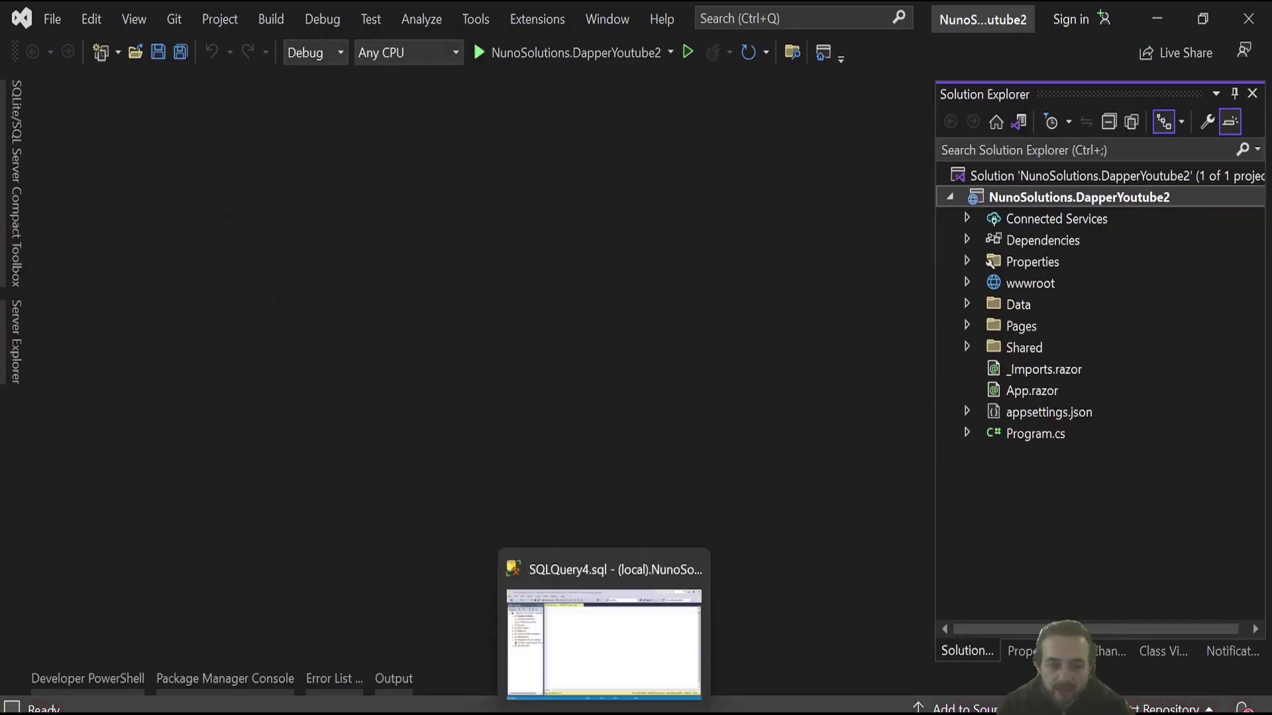
left_click(521, 636)
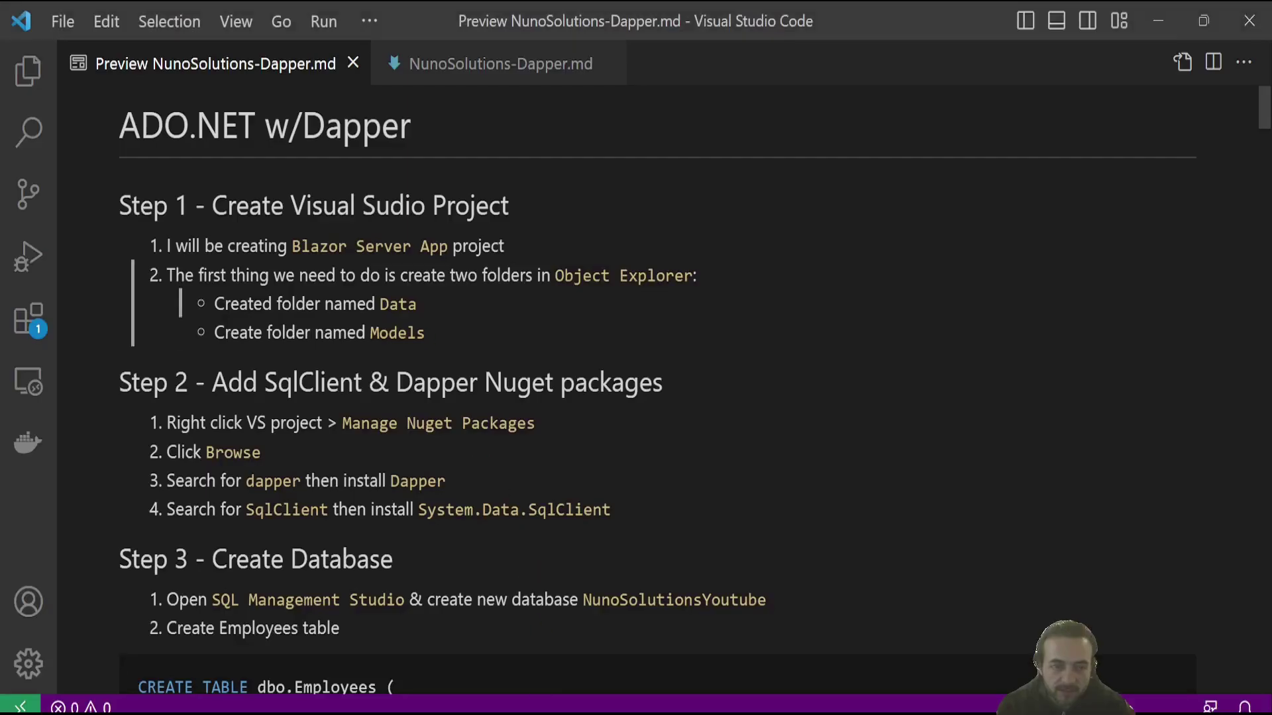
- Check the notes' folders step, then add a folder named Models to the project
double_click(397, 304)
key("ctrl+Tab")
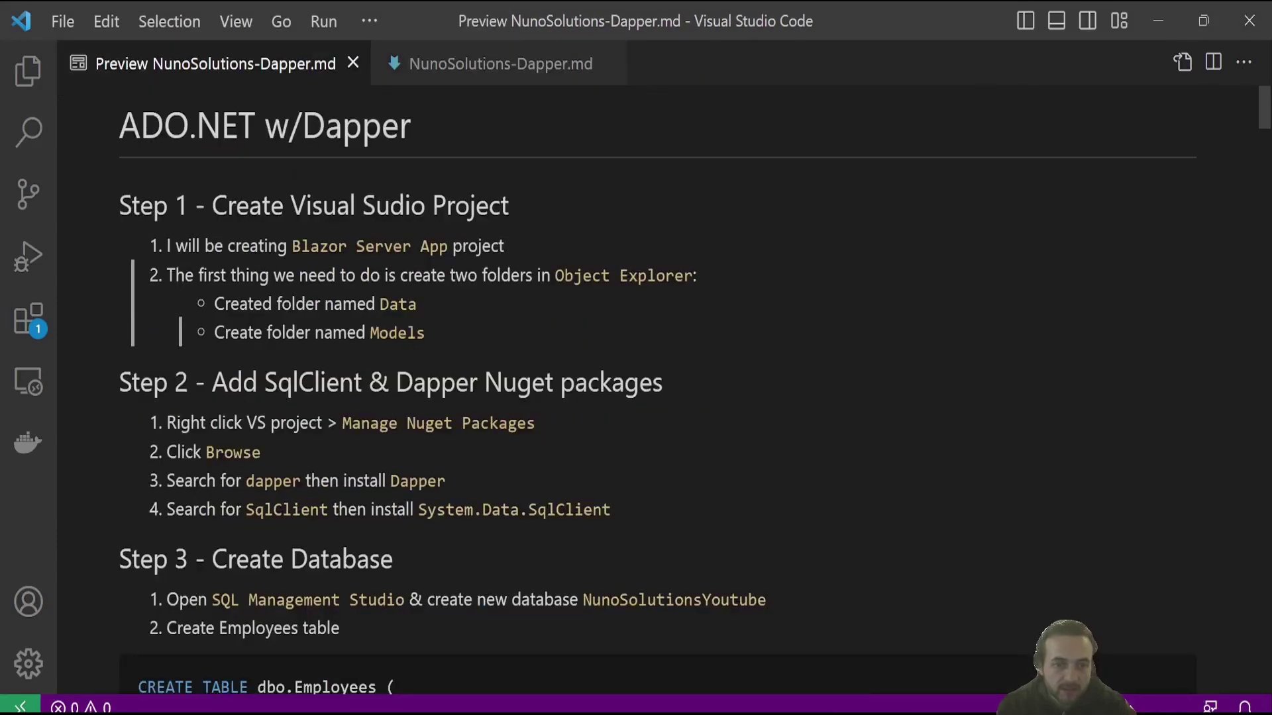
left_click(1158, 21)
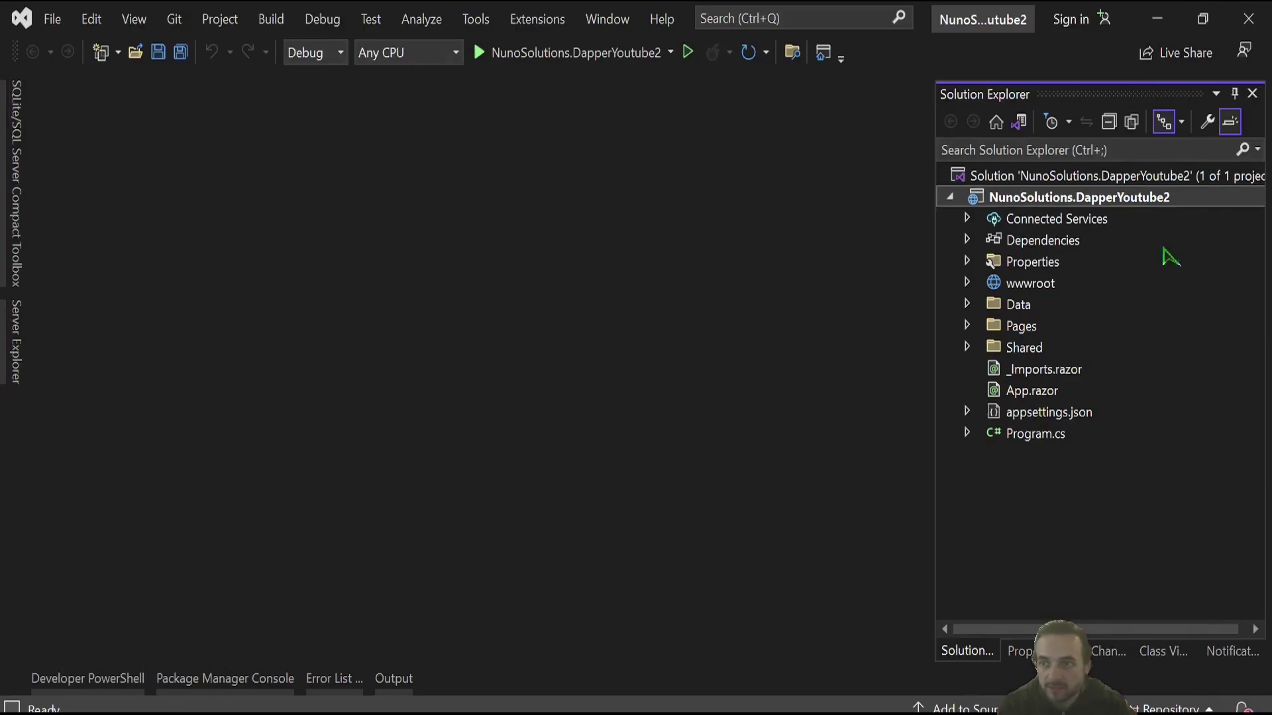
right_click(1048, 204)
mouse_move(1004, 347)
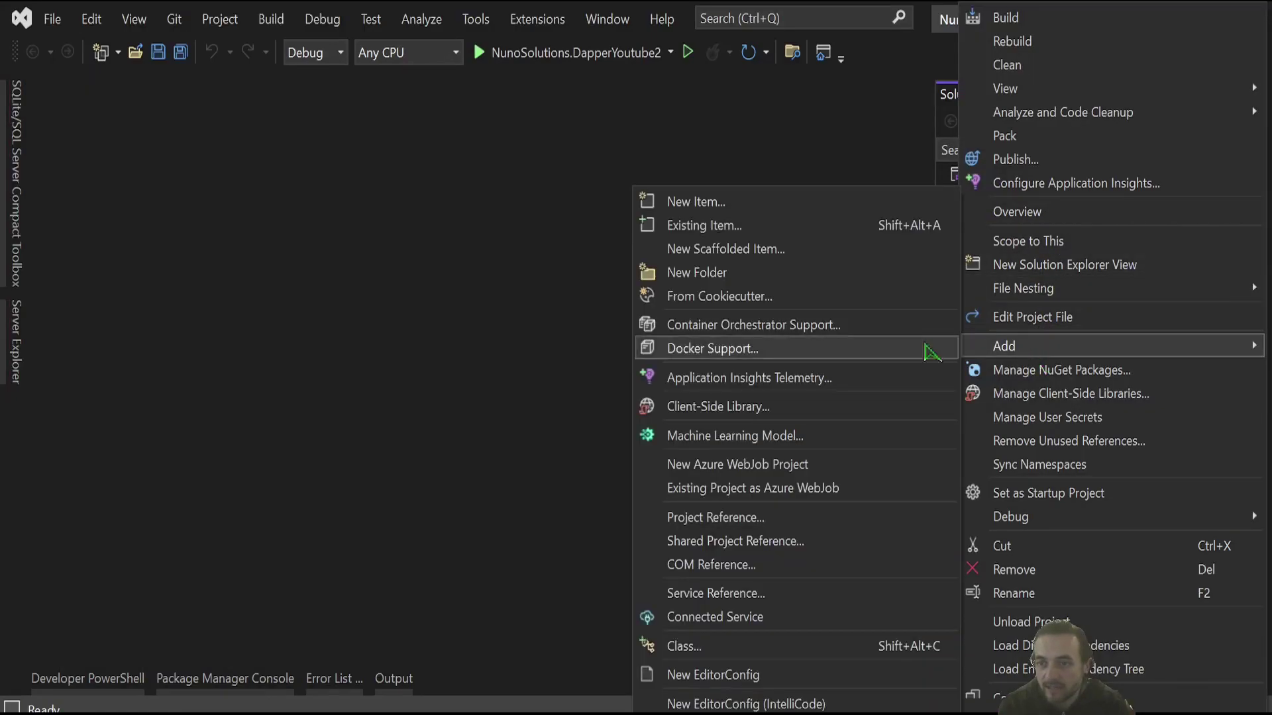
left_click(701, 274)
type("Mo")
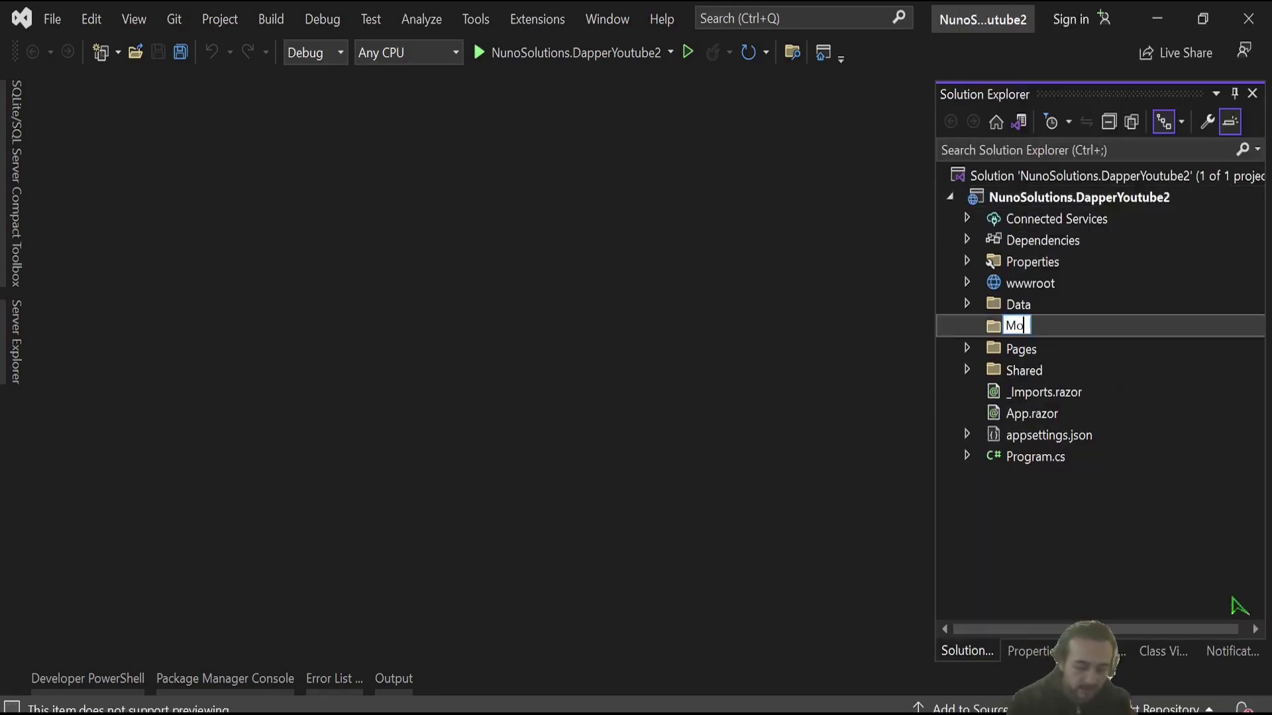
type("dels")
key("Return")
left_click(512, 636)
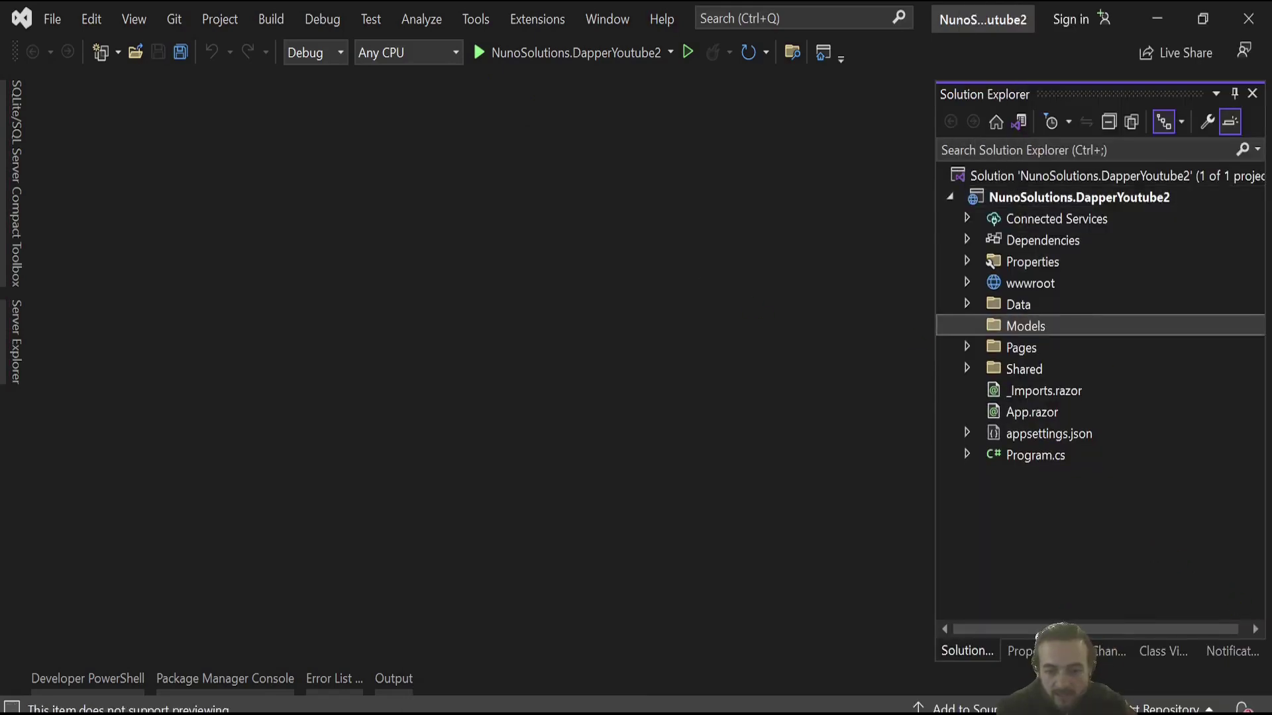
scroll(428, 304, "down", 4)
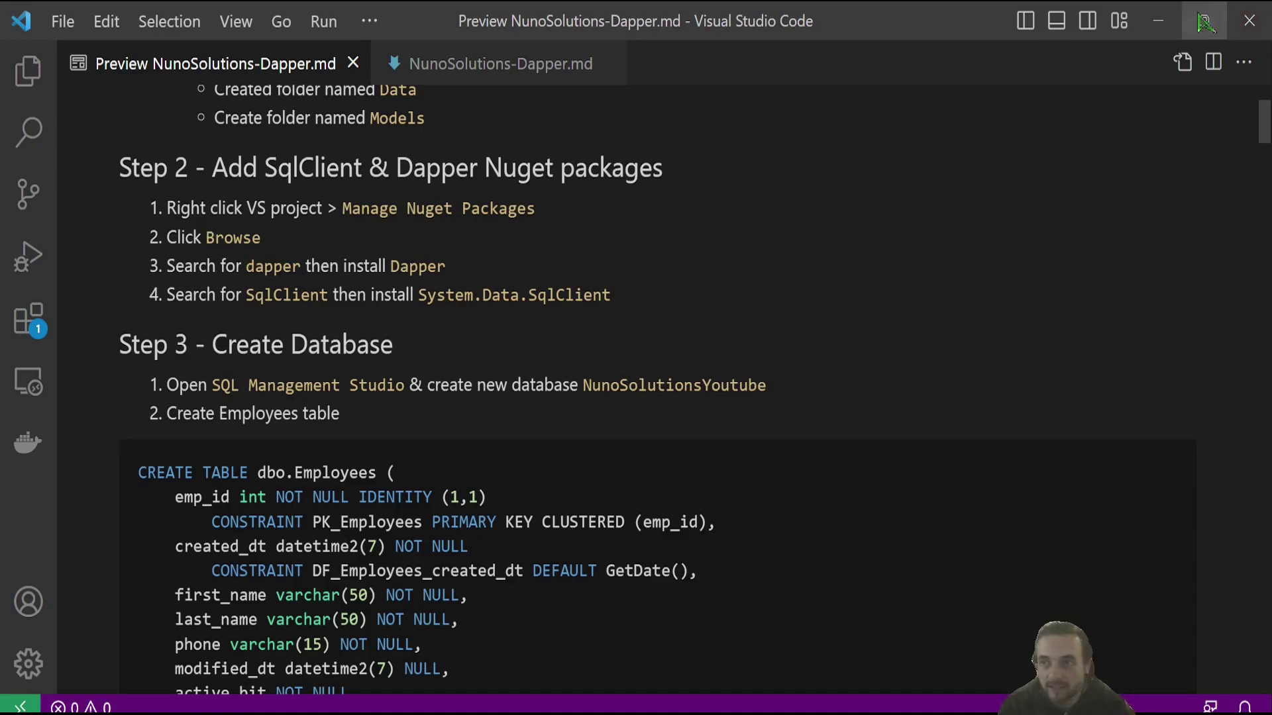
left_click(1157, 20)
- Install the Dapper NuGet package into the project
right_click(1039, 202)
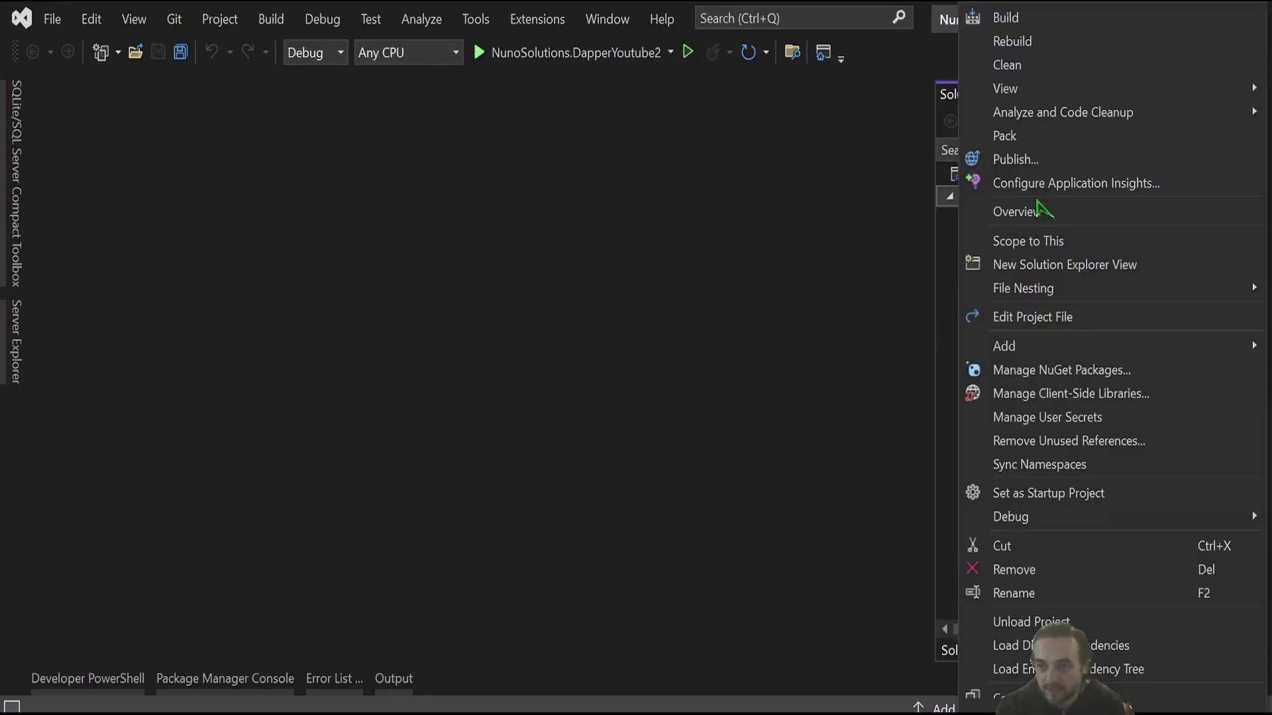
left_click(1091, 381)
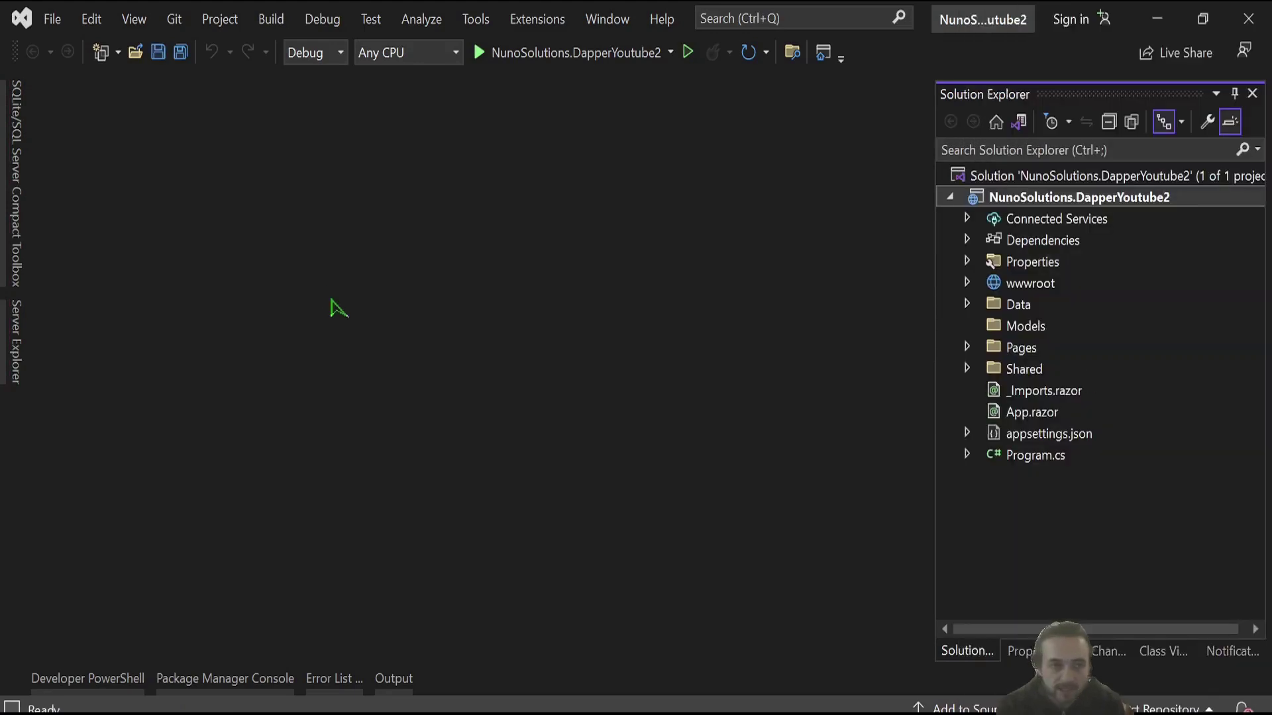
left_click(78, 130)
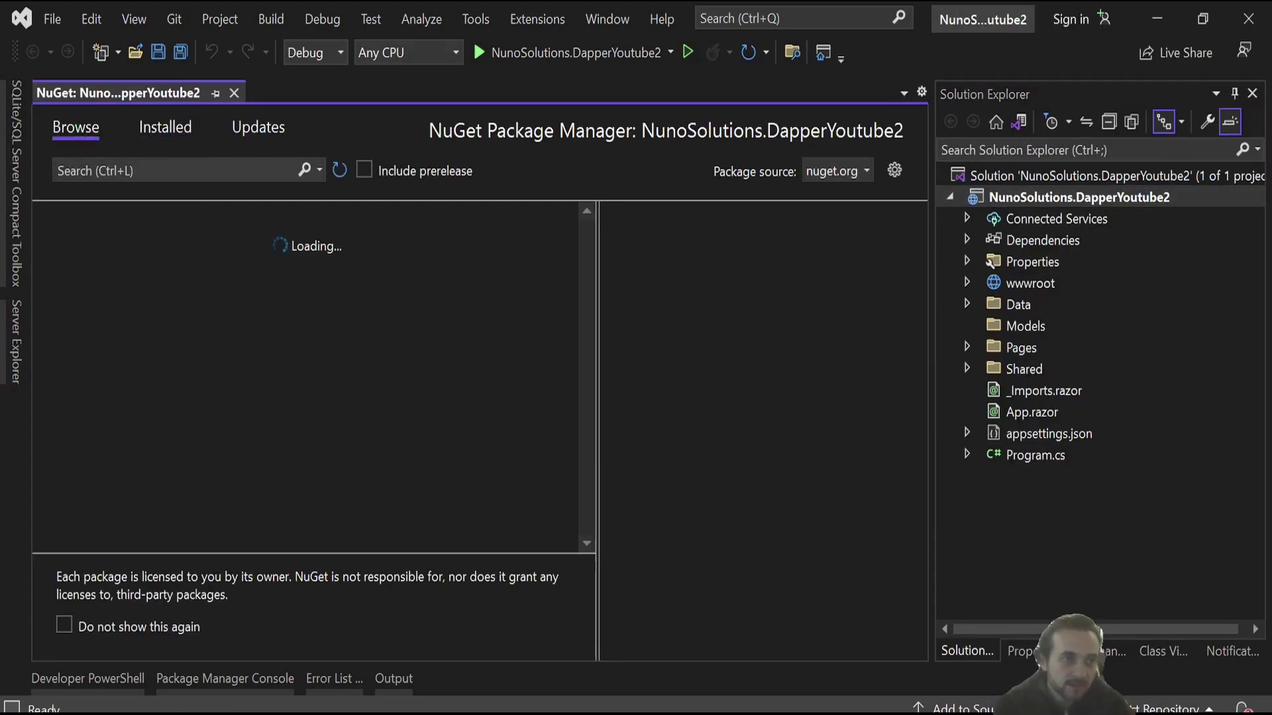
left_click(95, 171)
type("dapper")
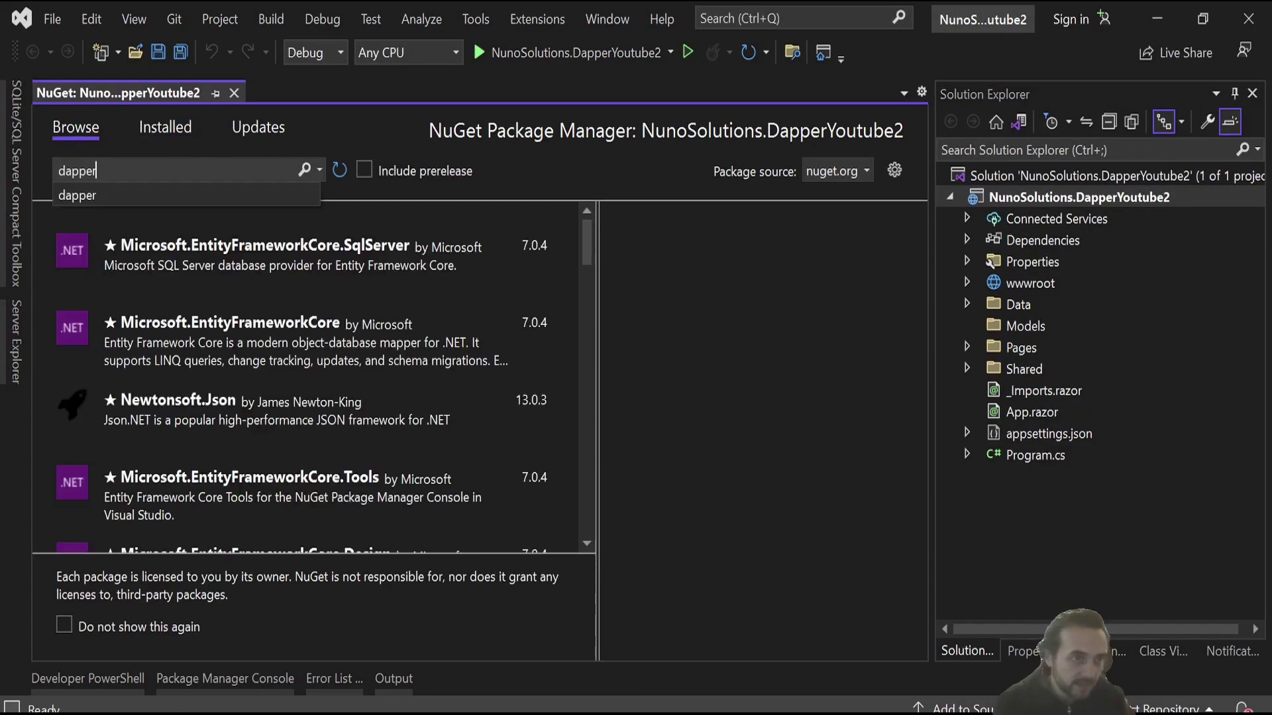
key("Return")
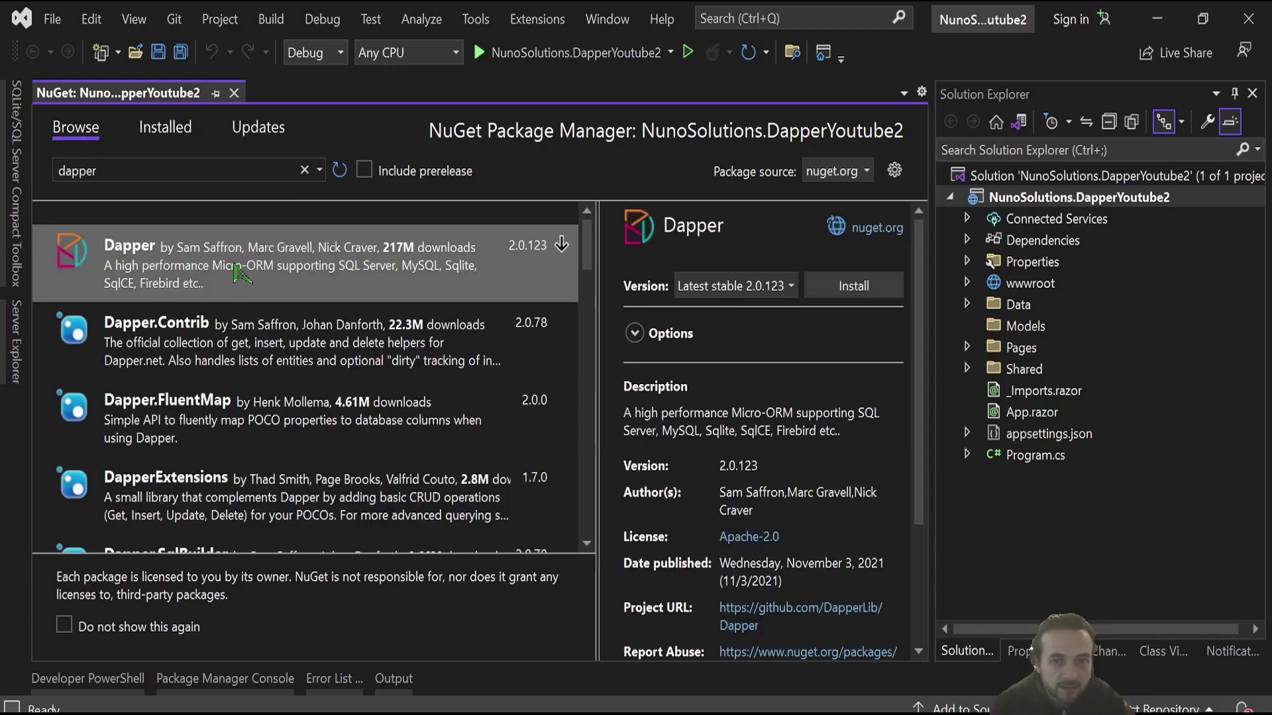
left_click(872, 288)
left_click(732, 597)
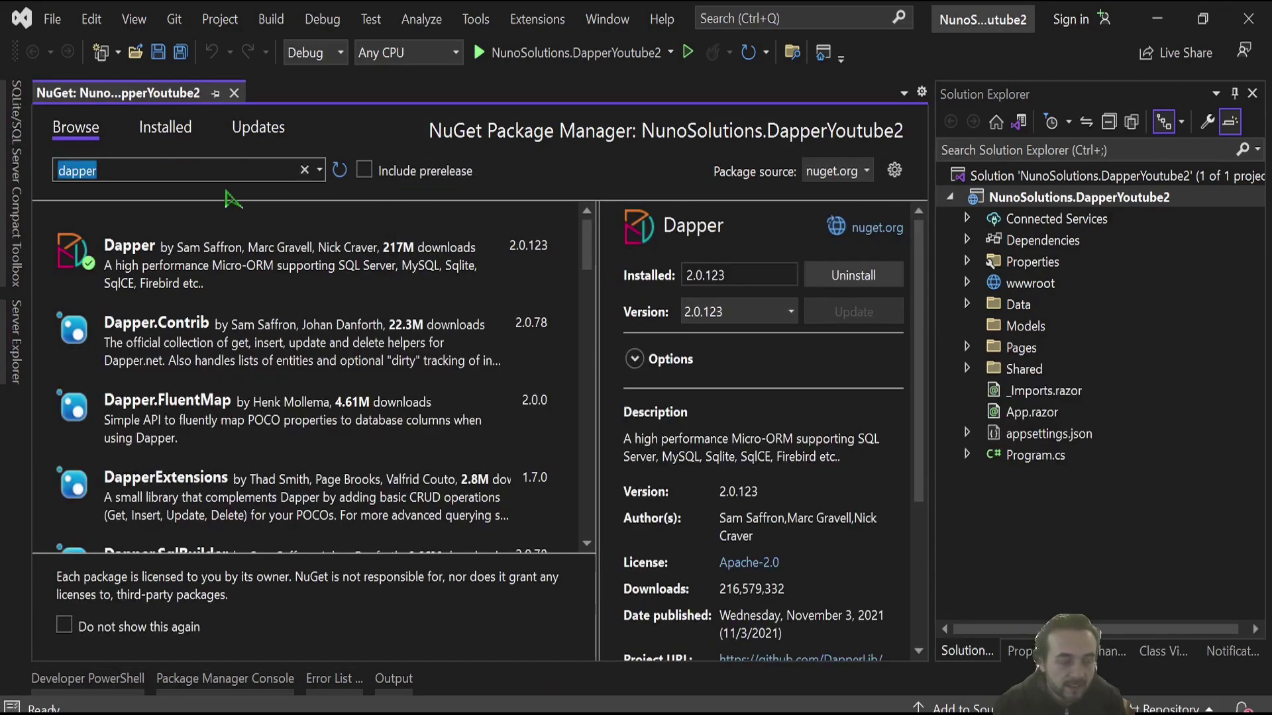
type("sql")
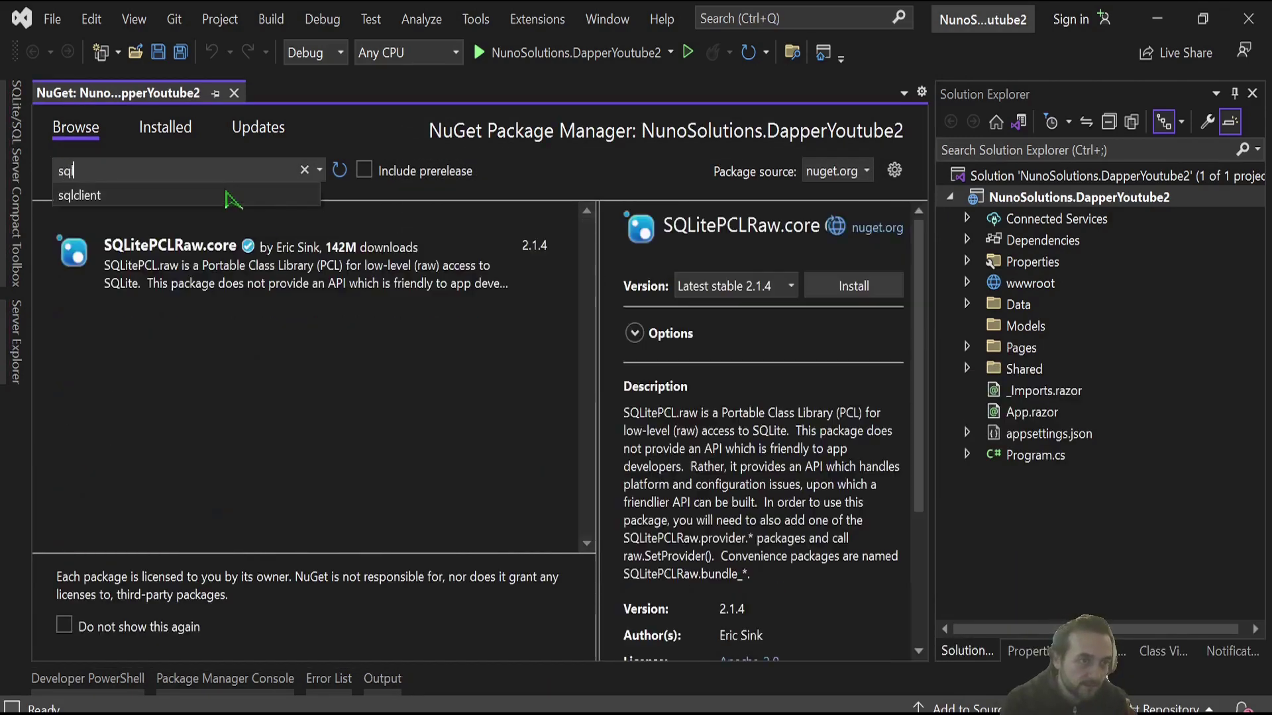
- Install System.Data.SqlClient 4.8.5, accepting the licence, and close the package manager
left_click(226, 195)
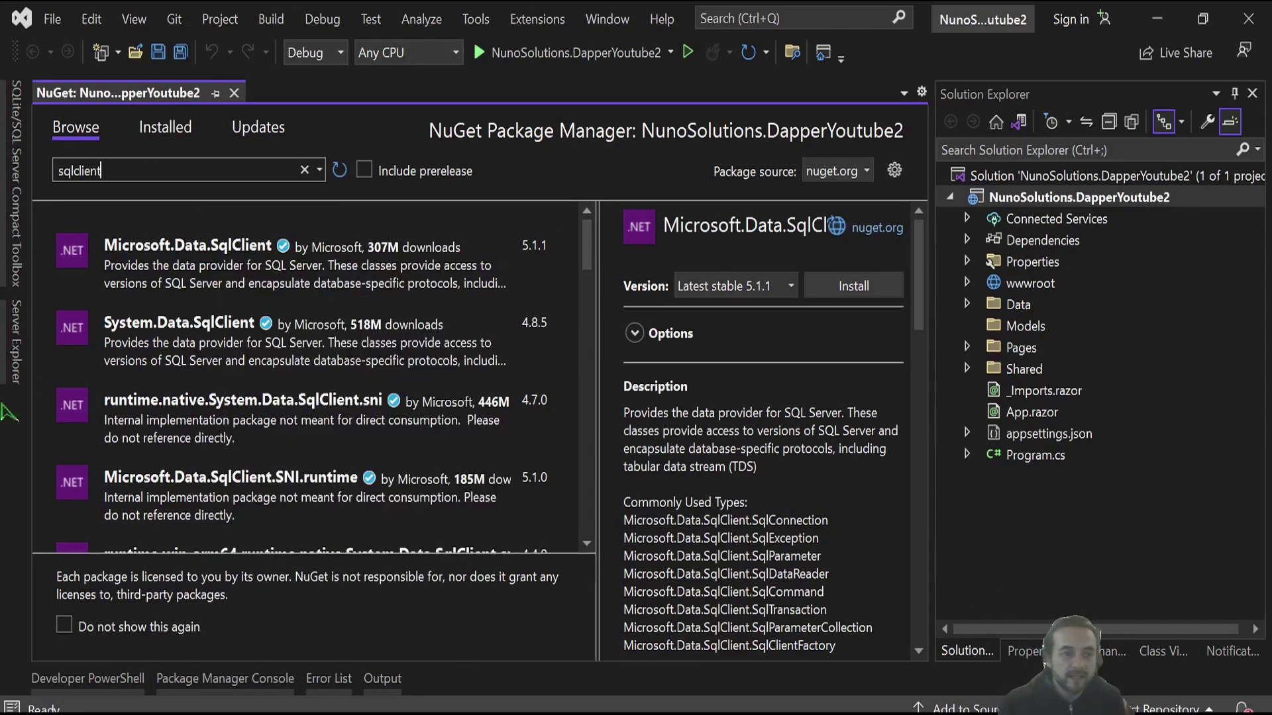
left_click(283, 343)
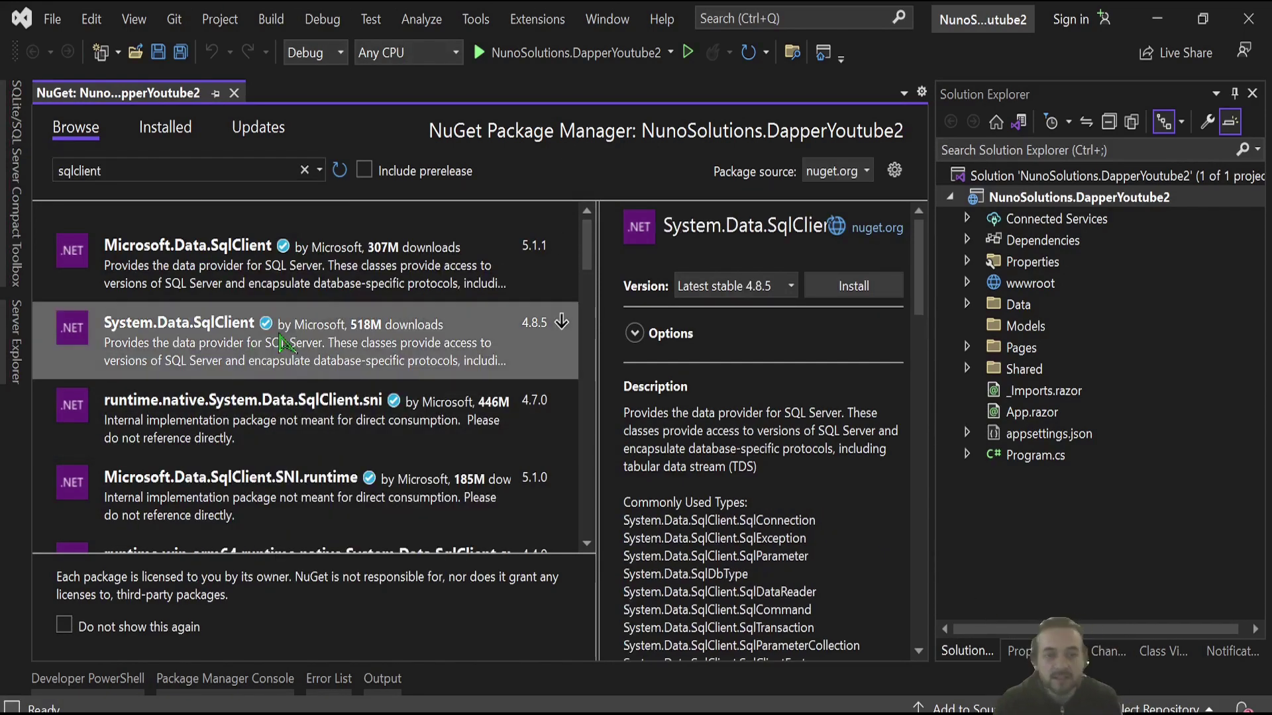
left_click(861, 288)
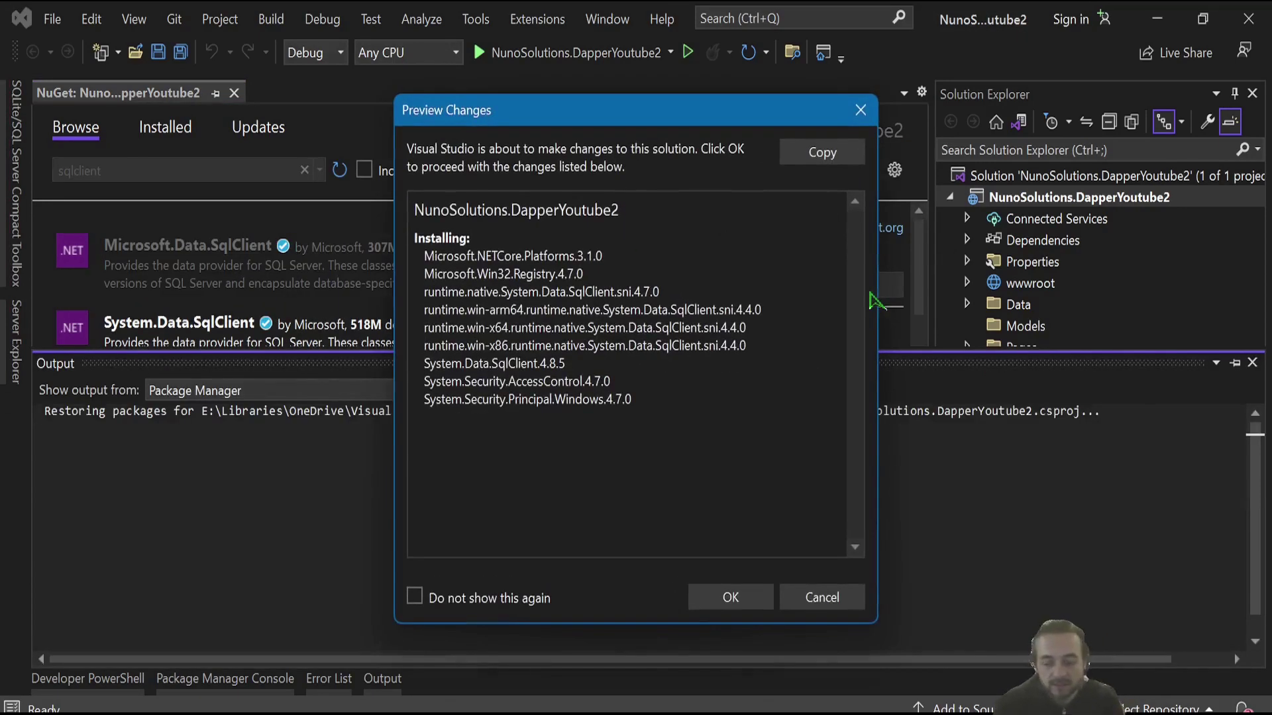
left_click(731, 597)
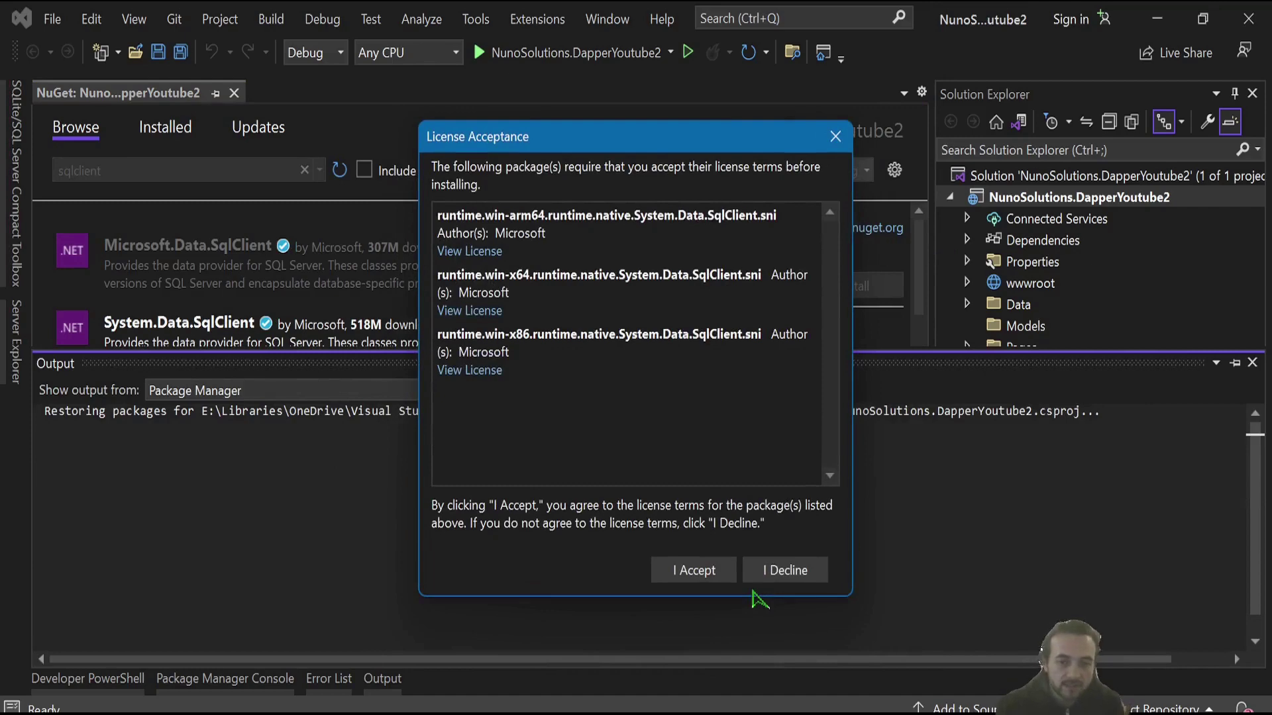
left_click(678, 570)
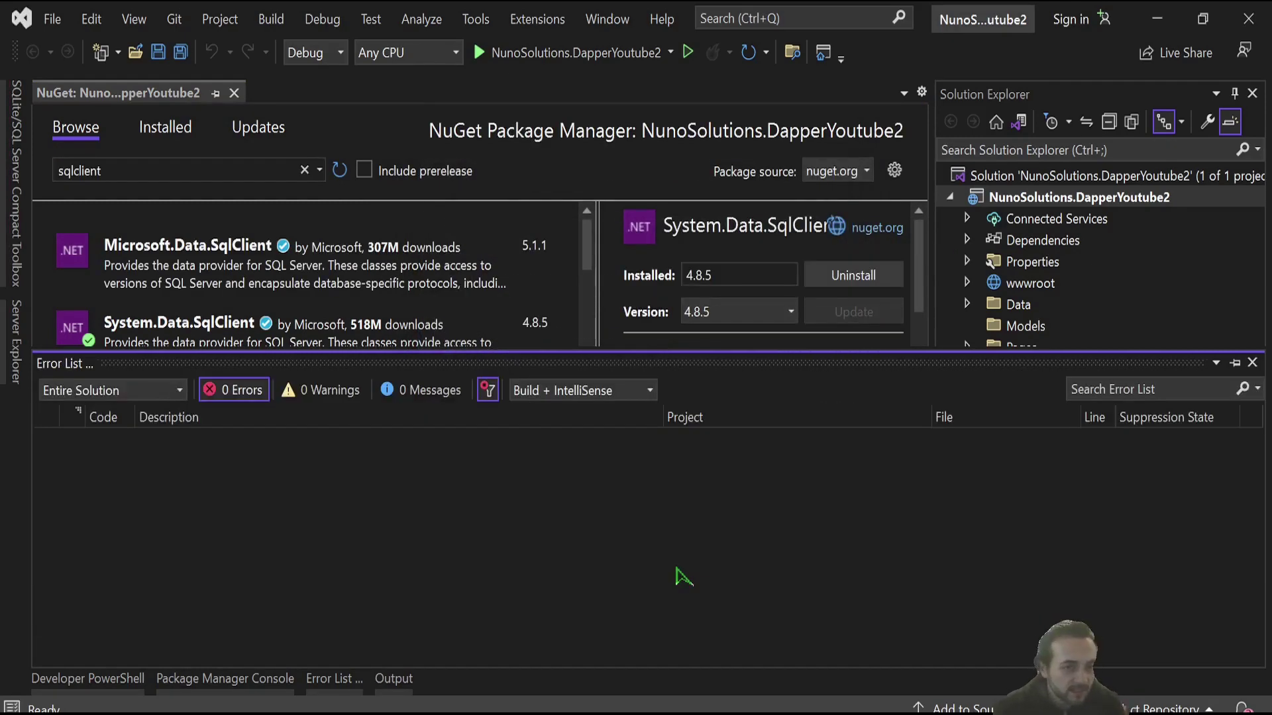
left_click(234, 94)
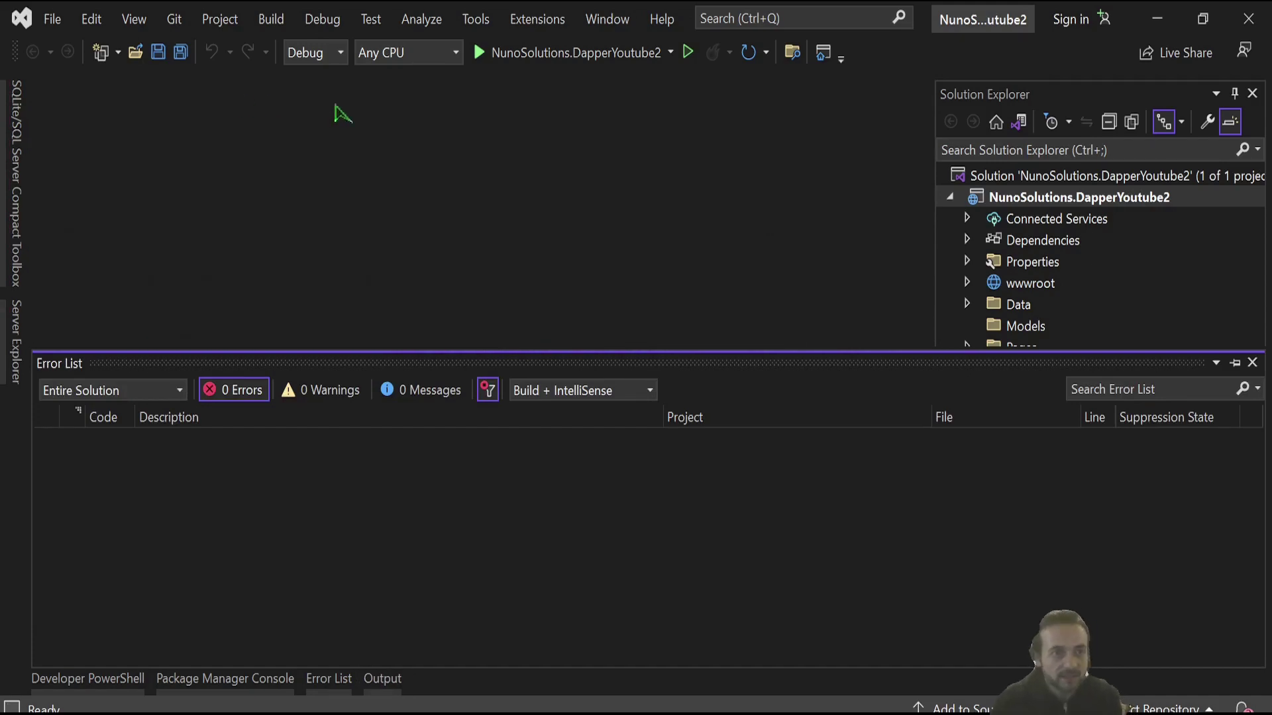
key("alt+Tab")
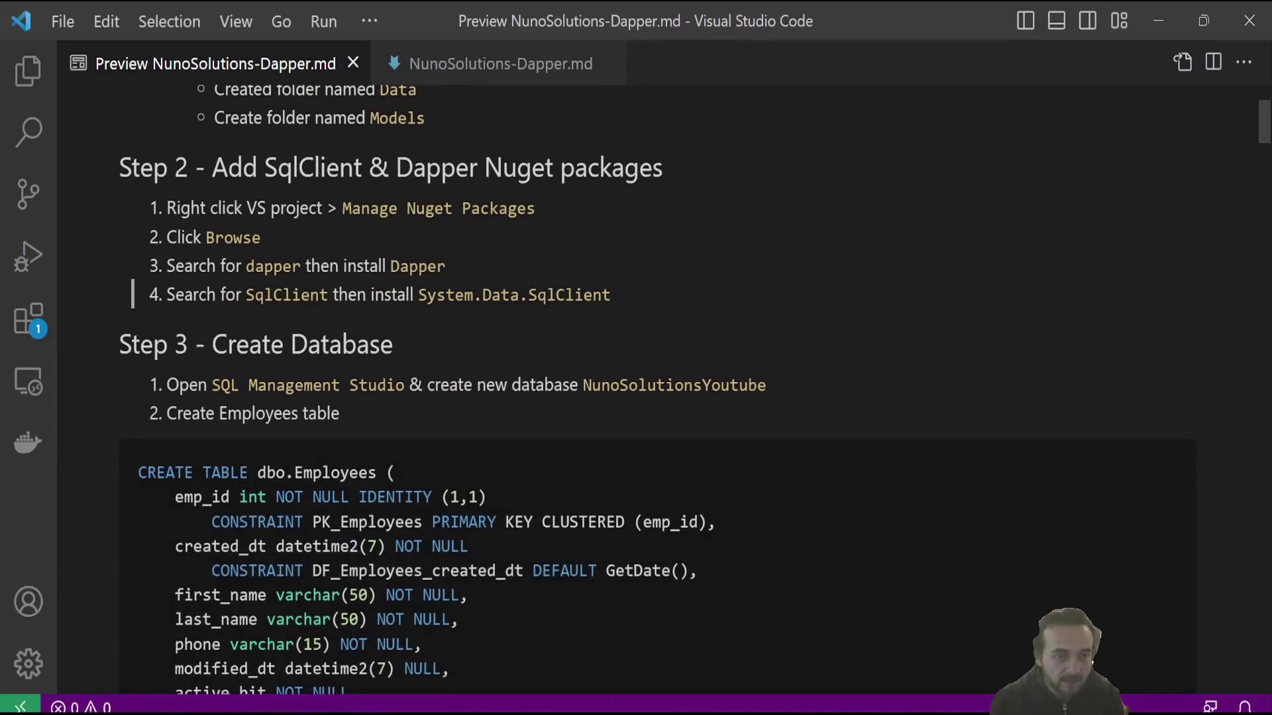
scroll(557, 249, "down", 3)
scroll(497, 241, "up", 1)
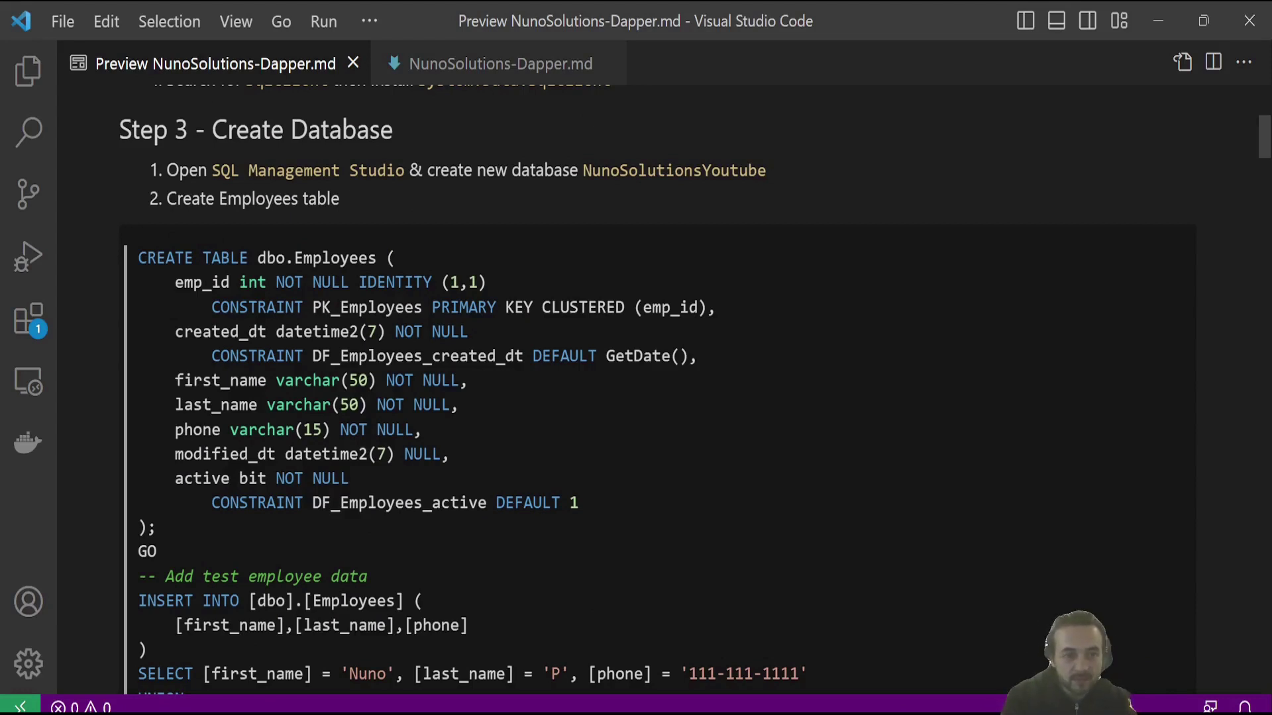
scroll(416, 487, "down", 2)
scroll(527, 455, "down", 1)
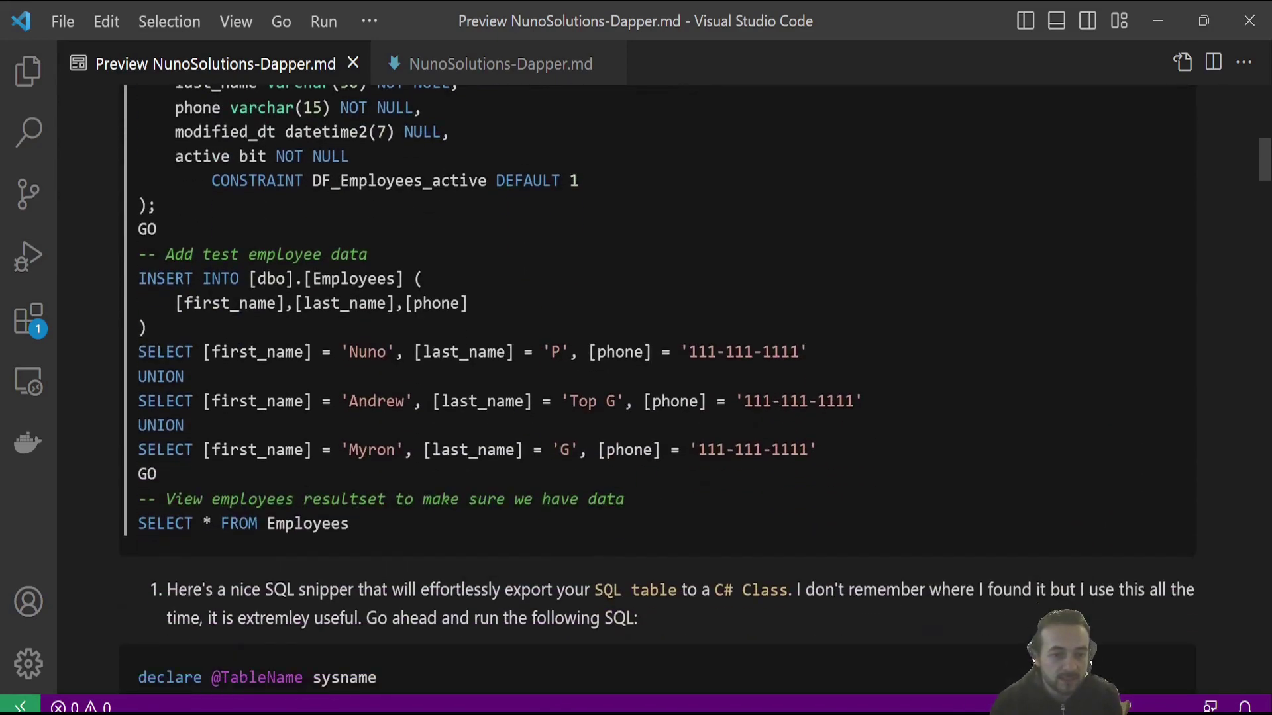
left_click_drag(875, 452, 109, 364)
left_click_drag(378, 536, 175, 473)
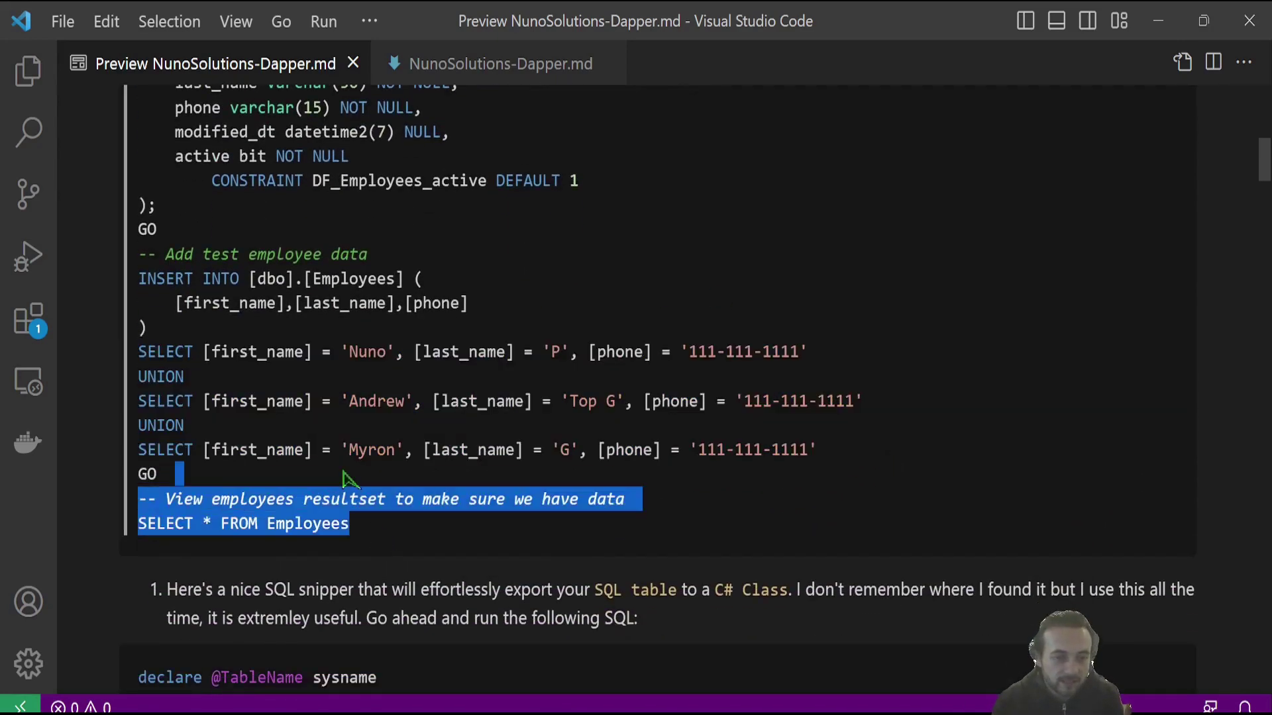
scroll(176, 474, "up", 5)
scroll(133, 343, "down", 1)
scroll(133, 343, "down", 1)
left_click_drag(137, 358, 368, 697)
key("ctrl+c")
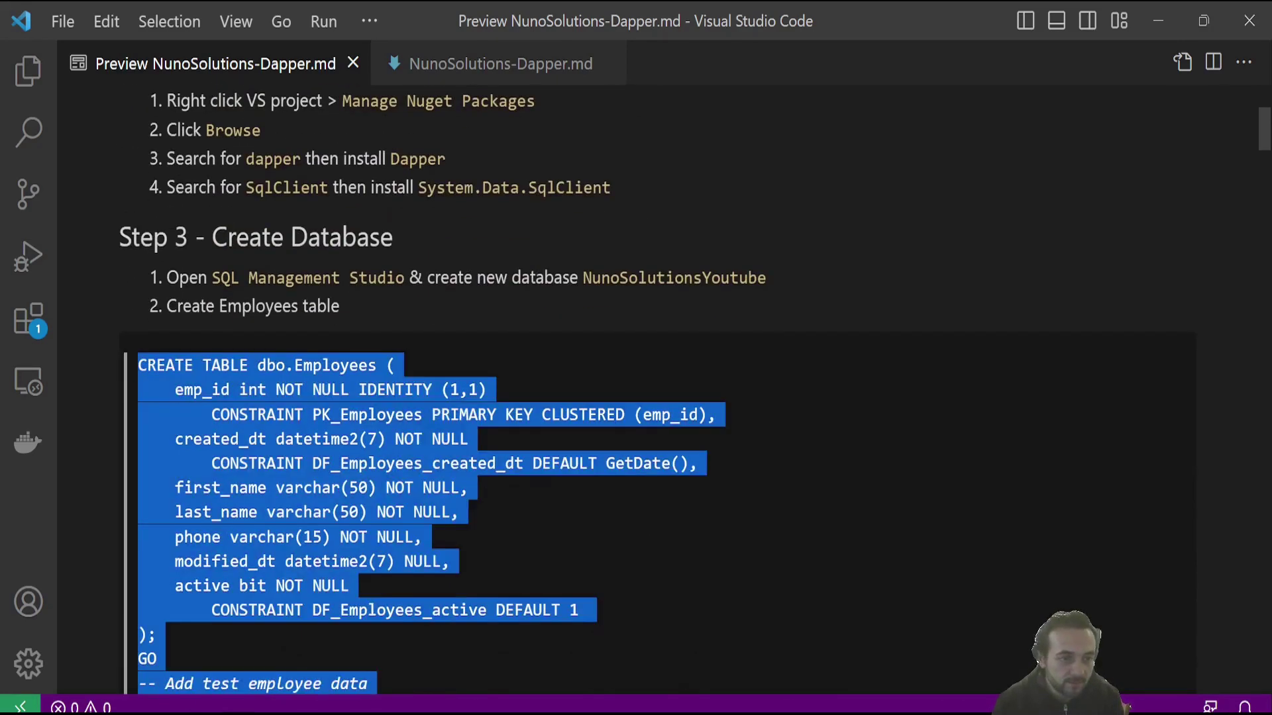
- Copy the selected CREATE TABLE through SELECT * FROM Employees script
right_click(244, 398)
left_click(298, 446)
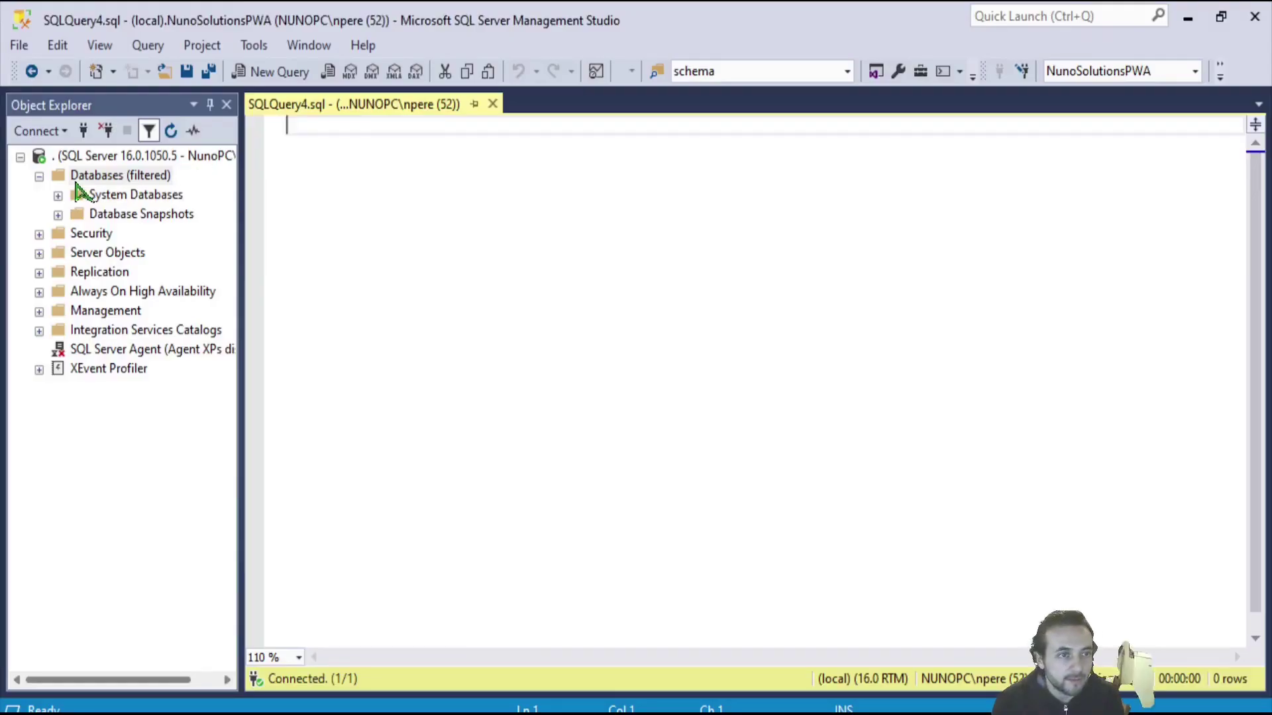
- Create the NunoSolutionsYoutube database and expand it in Object Explorer
right_click(84, 181)
left_click(129, 192)
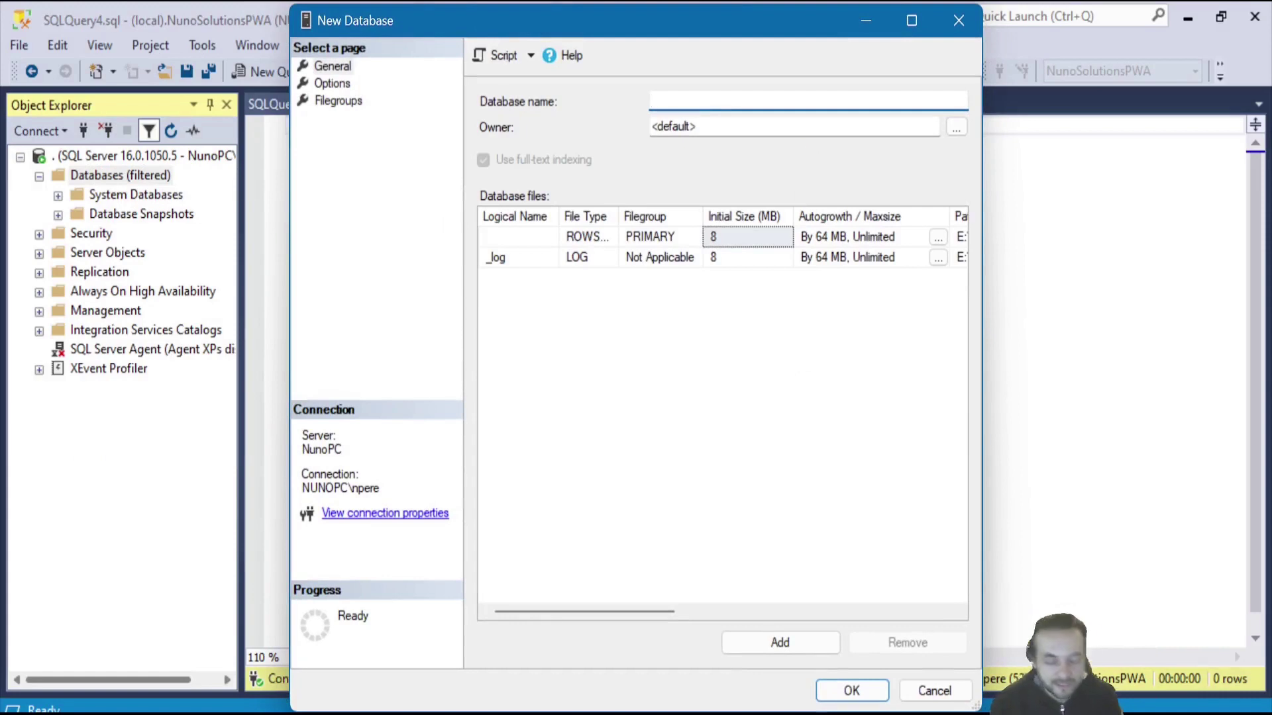
type("NunoSolut")
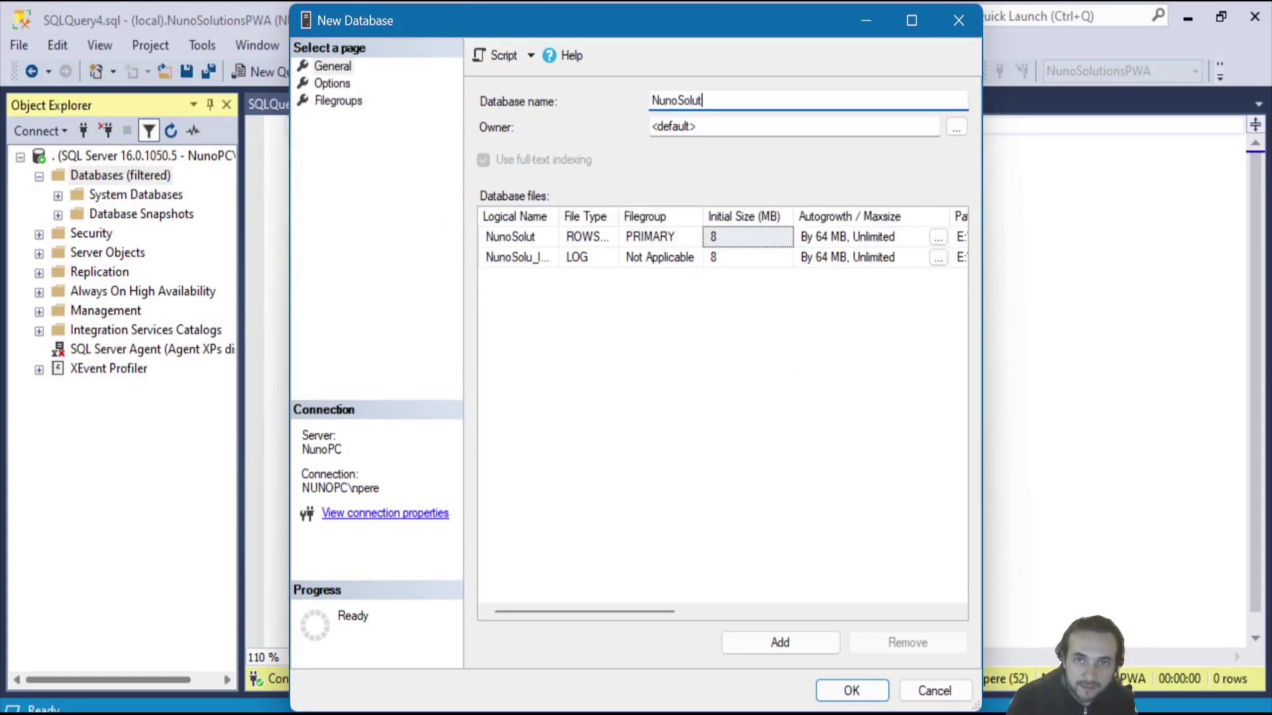
type("ionsYoutube")
key("Return")
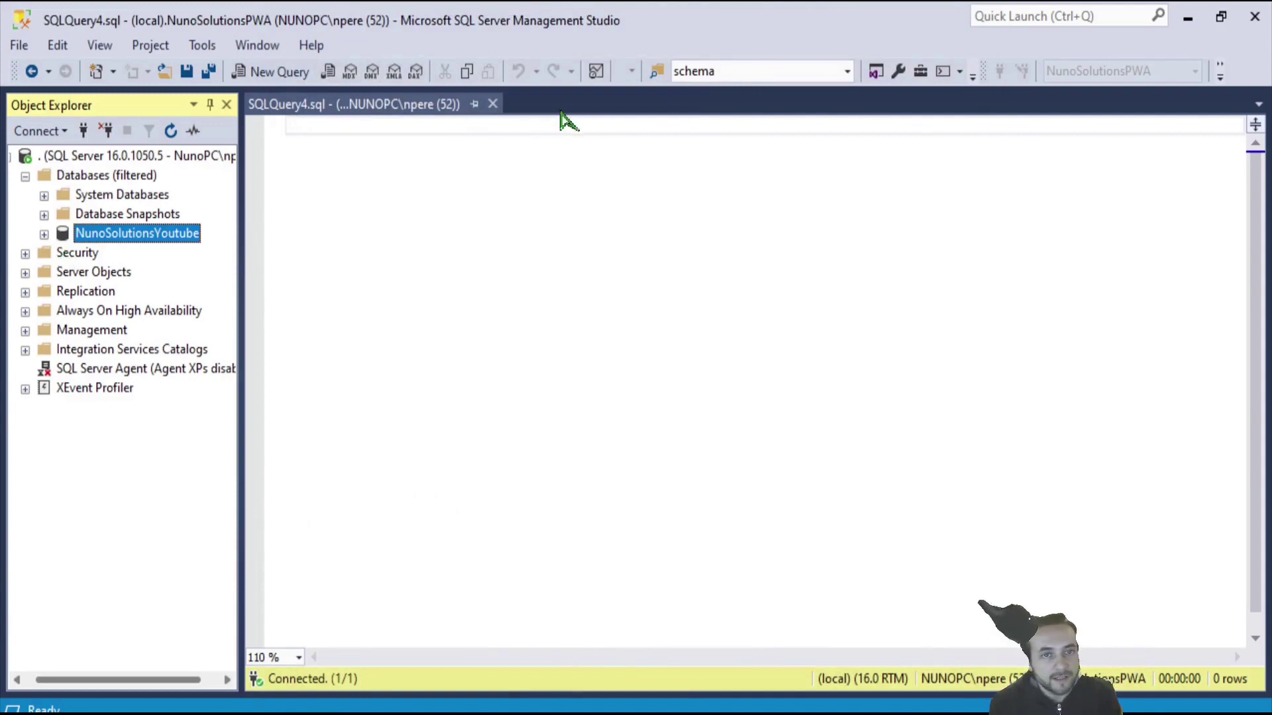
left_click(492, 104)
left_click(44, 233)
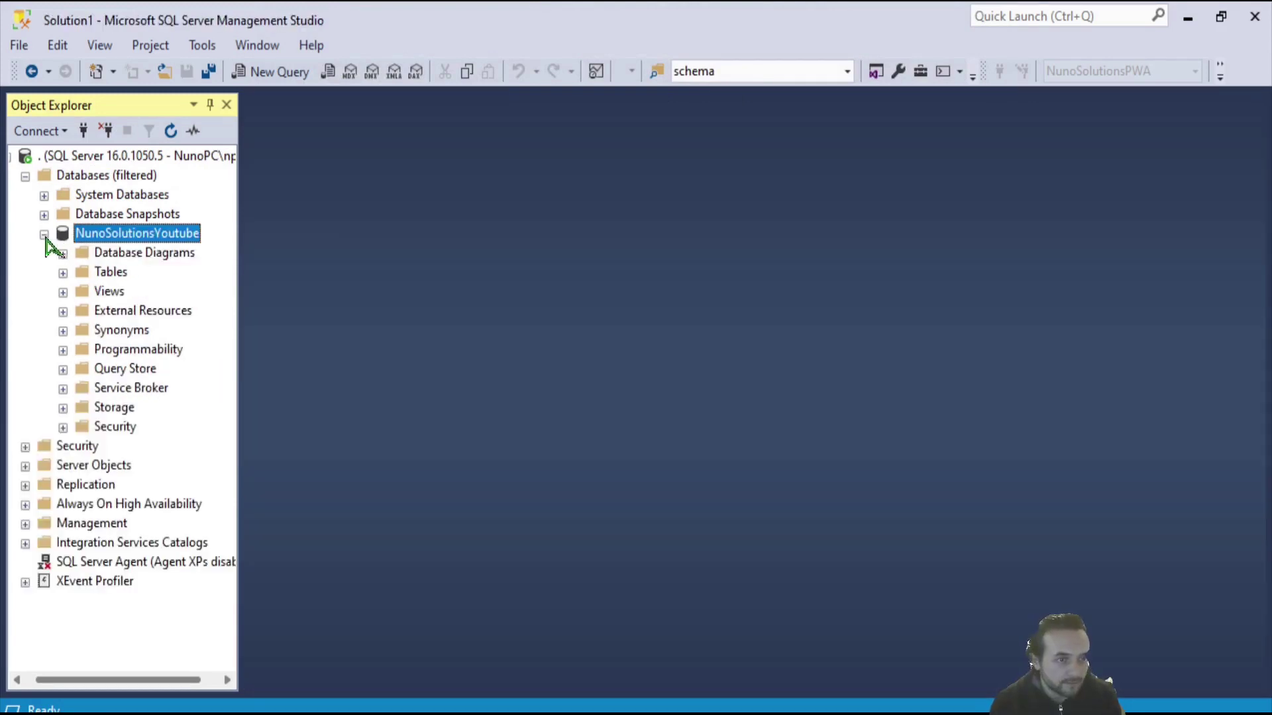
- Paste the script into a new query, run only CREATE TABLE, and refresh Tables
left_click(254, 72)
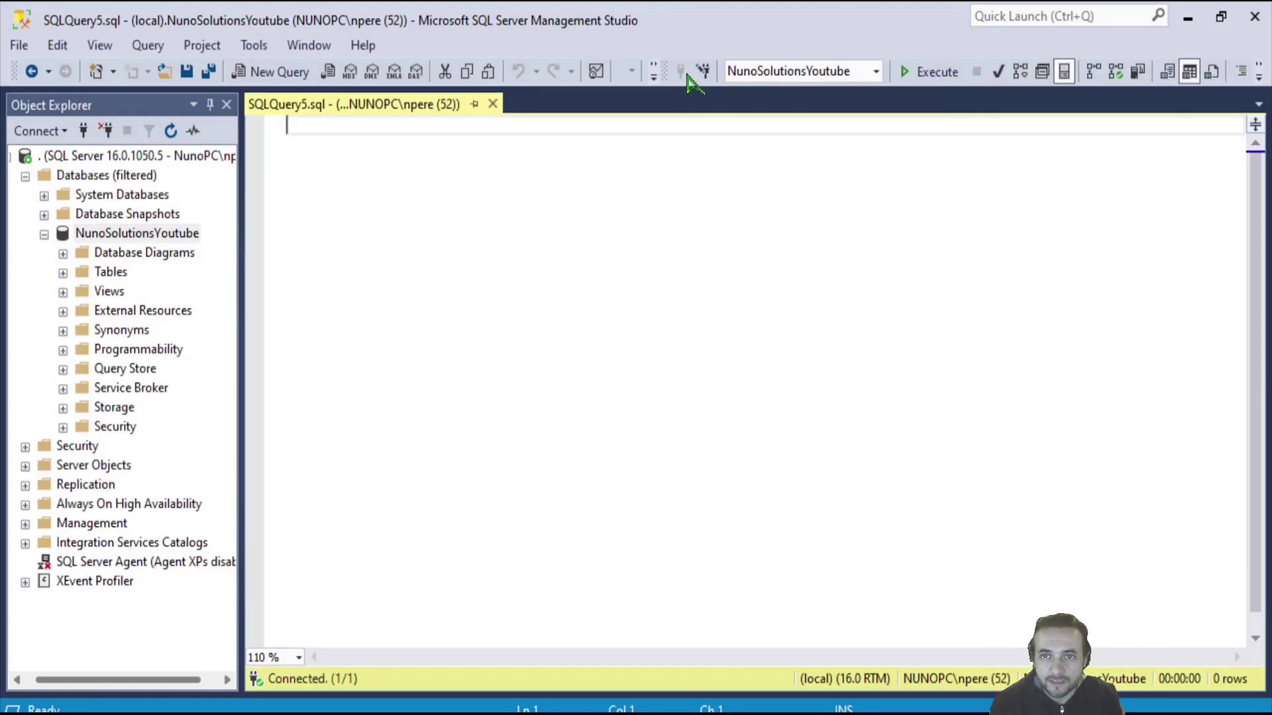
key("ctrl+v")
key("ctrl+Home")
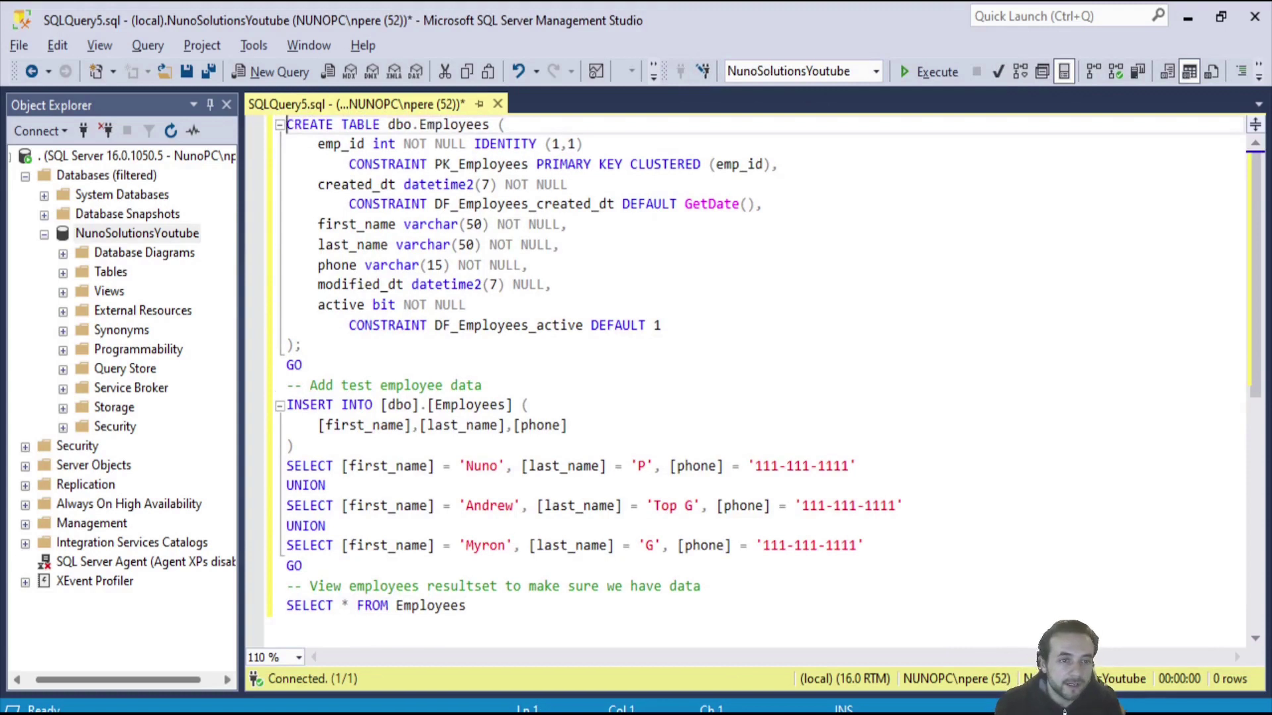
key("shift+Down")
key("shift+Down")
key("shift+Down")
key("shift+End")
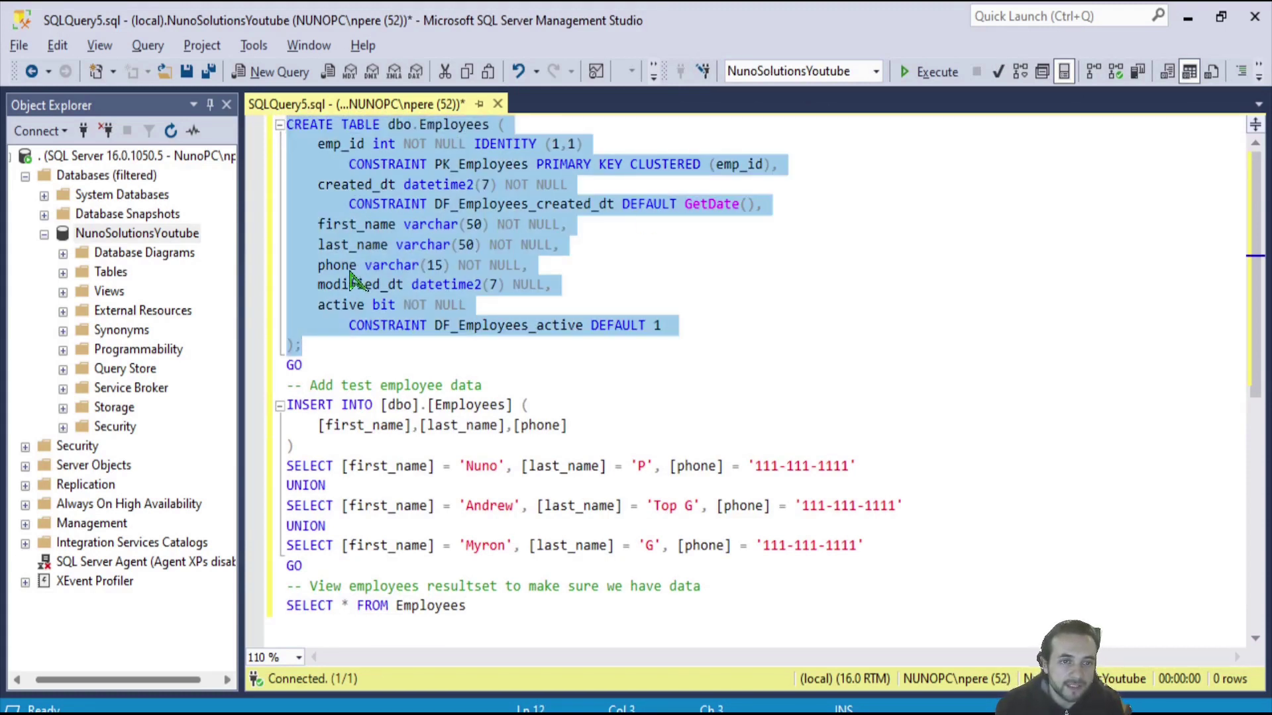
left_click(917, 77)
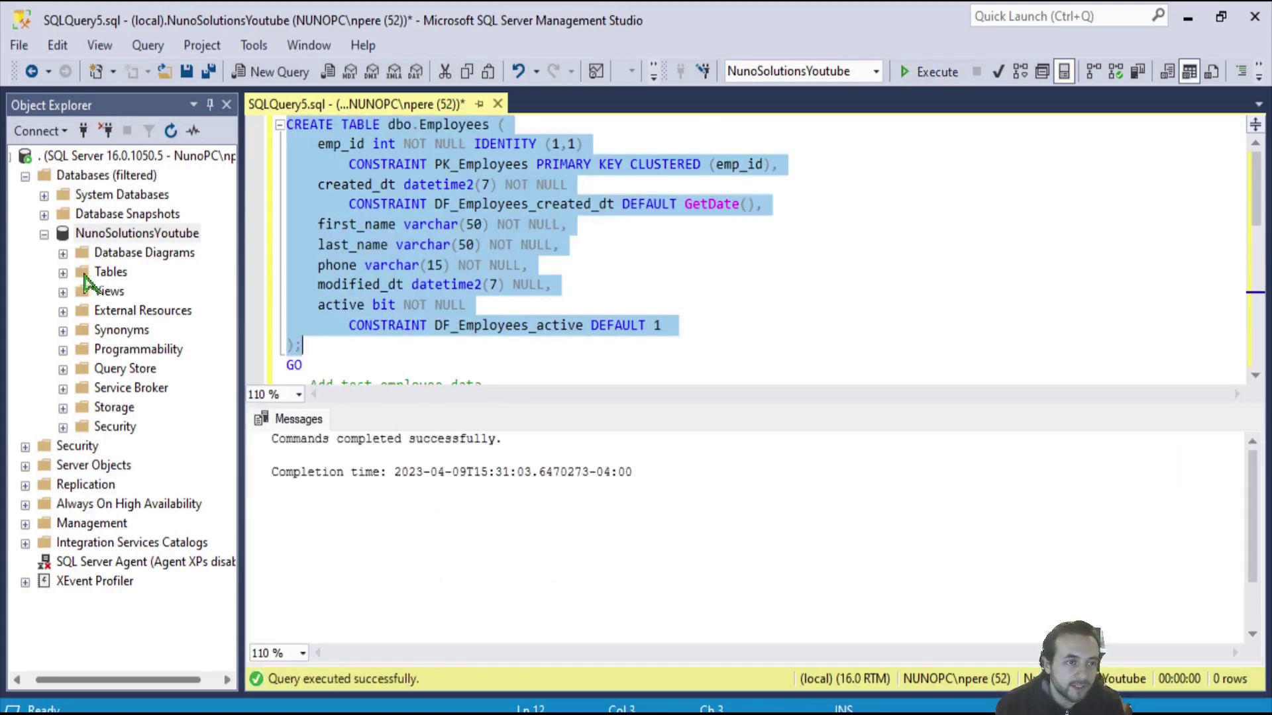
right_click(100, 272)
left_click(105, 274)
- Expand dbo.Employees to show its columns and hide the messages pane
double_click(105, 274)
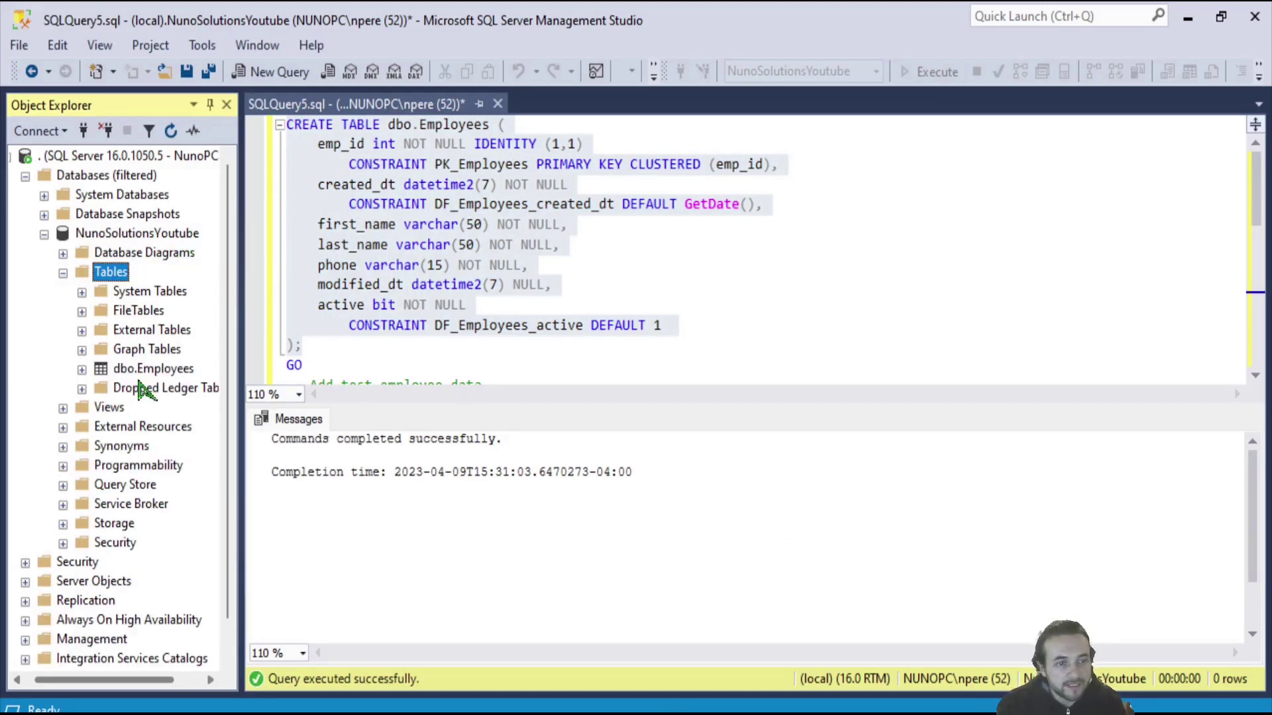
left_click(154, 369)
left_click(82, 369)
left_click(100, 388)
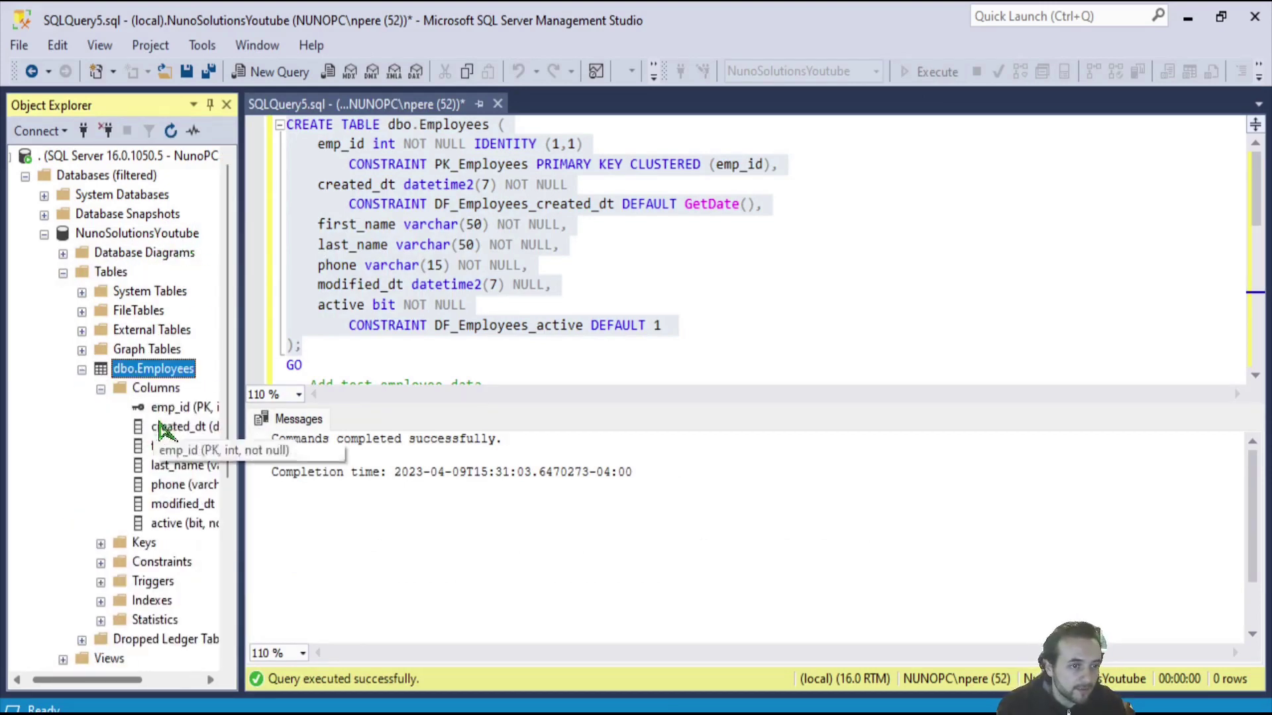
left_click_drag(114, 681, 170, 681)
left_click(675, 325)
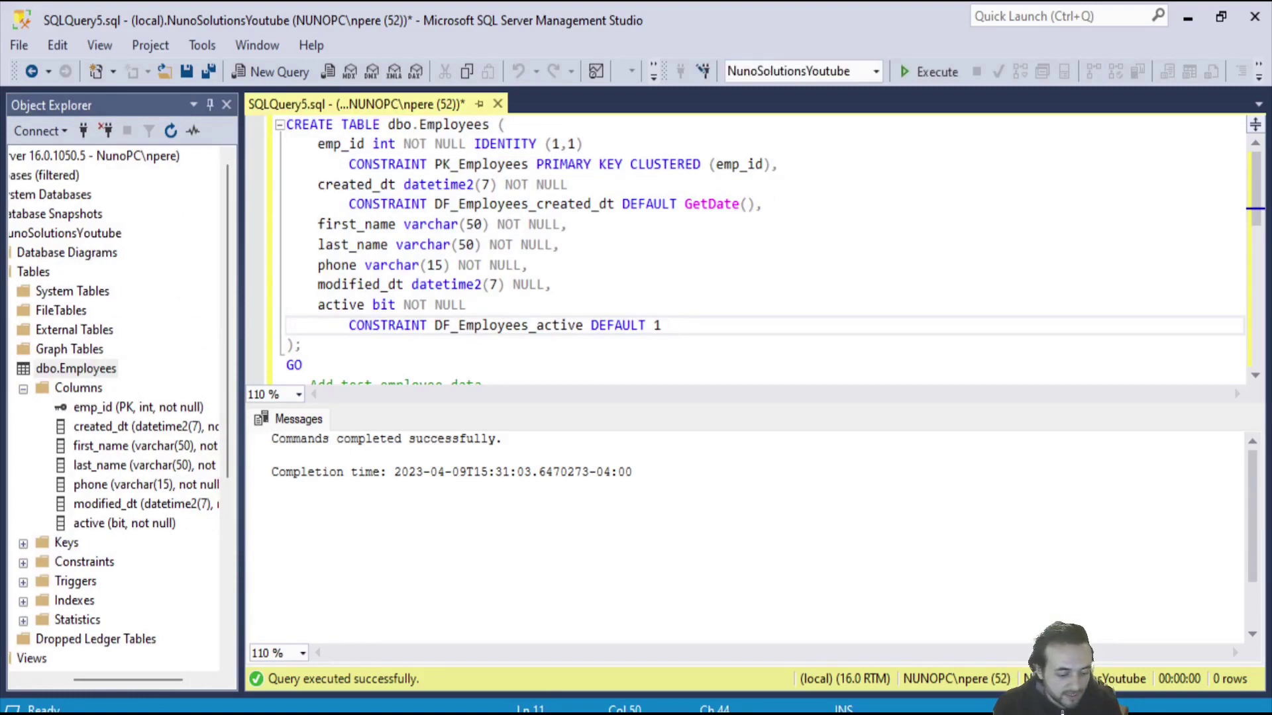
key("ctrl+r")
scroll(746, 399, "down", 2)
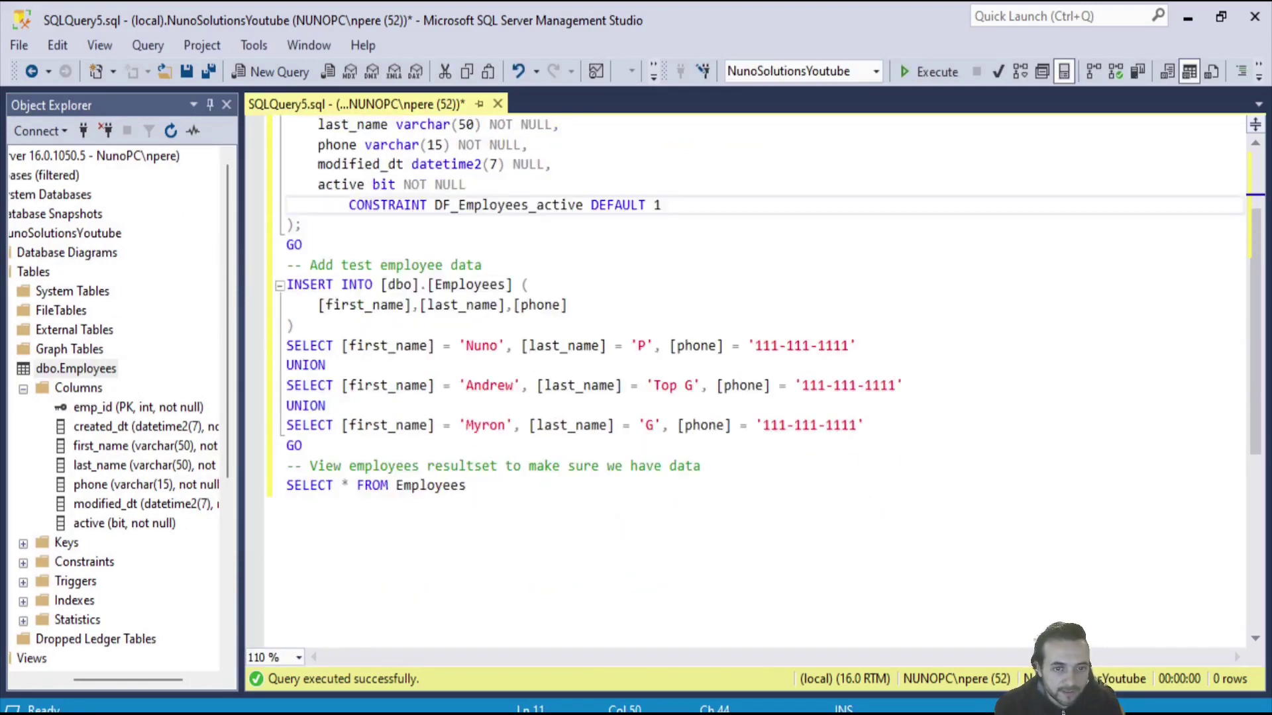
- Run the INSERT and SELECT lines to add and list Andrew, Myron and Nuno
mouse_move(286, 244)
left_mouse_down()
mouse_move(567, 305)
mouse_move(551, 465)
mouse_move(468, 485)
left_mouse_up()
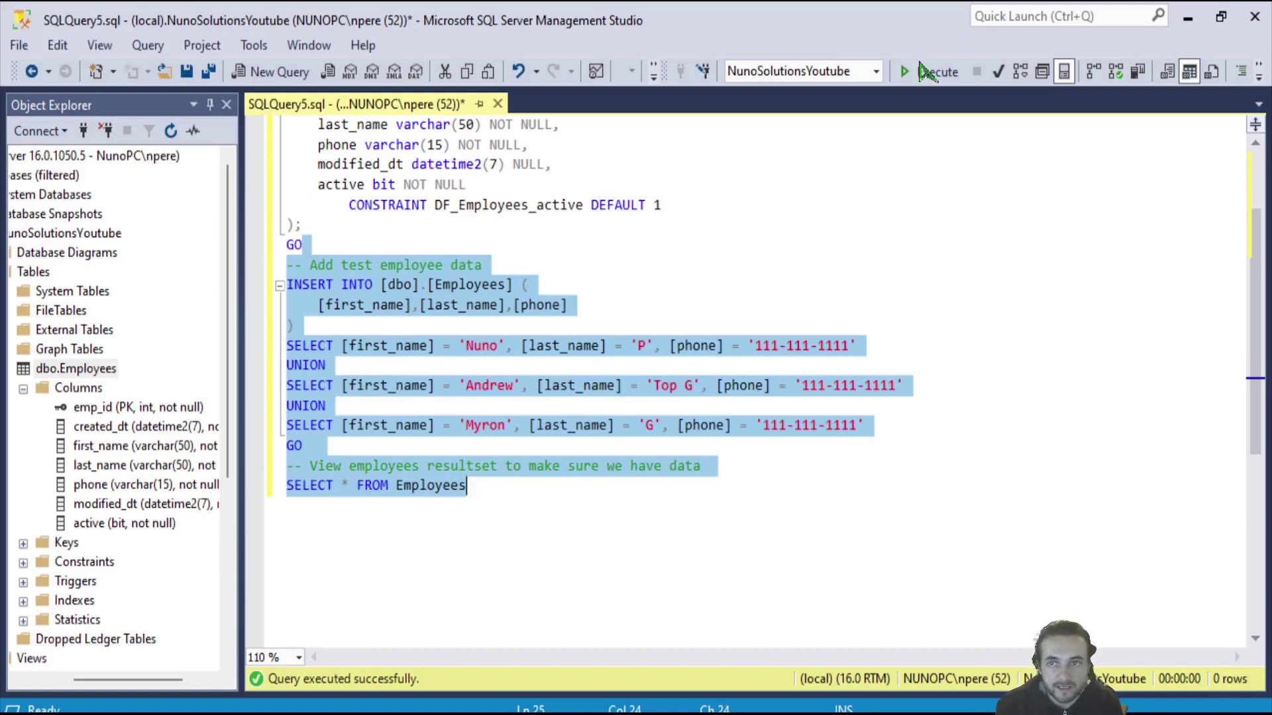
left_click(933, 72)
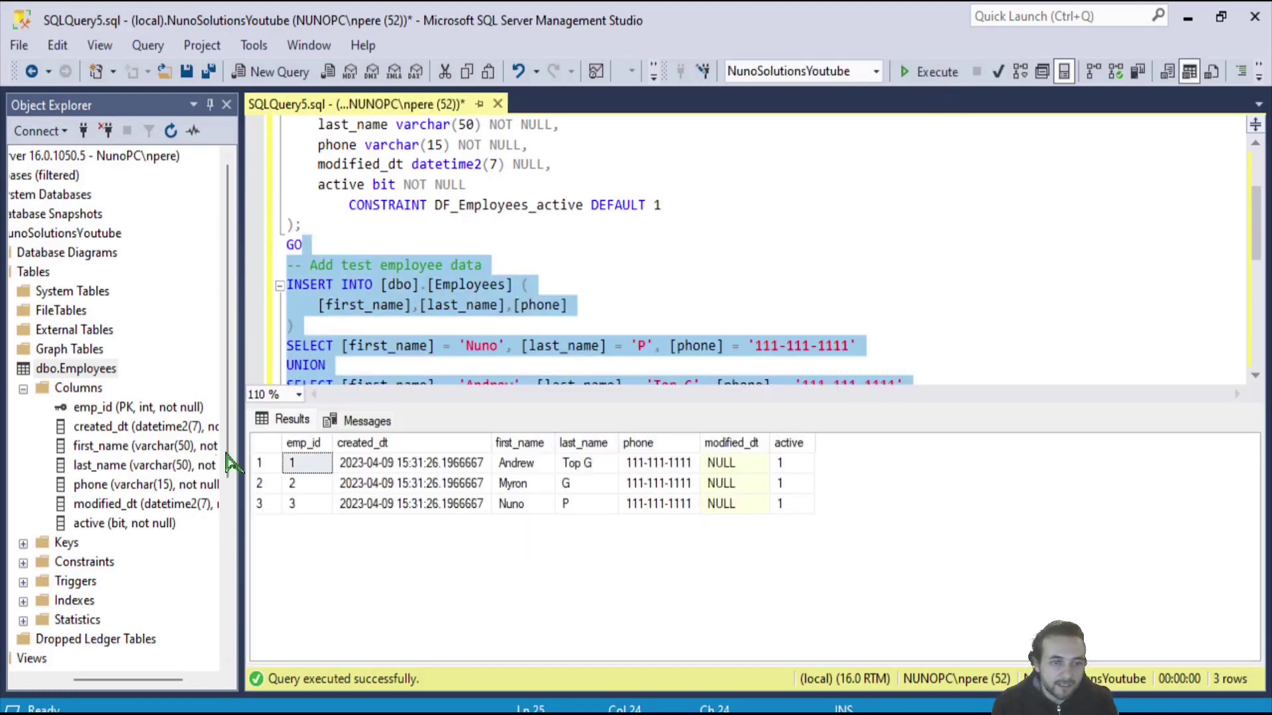
left_click(265, 444)
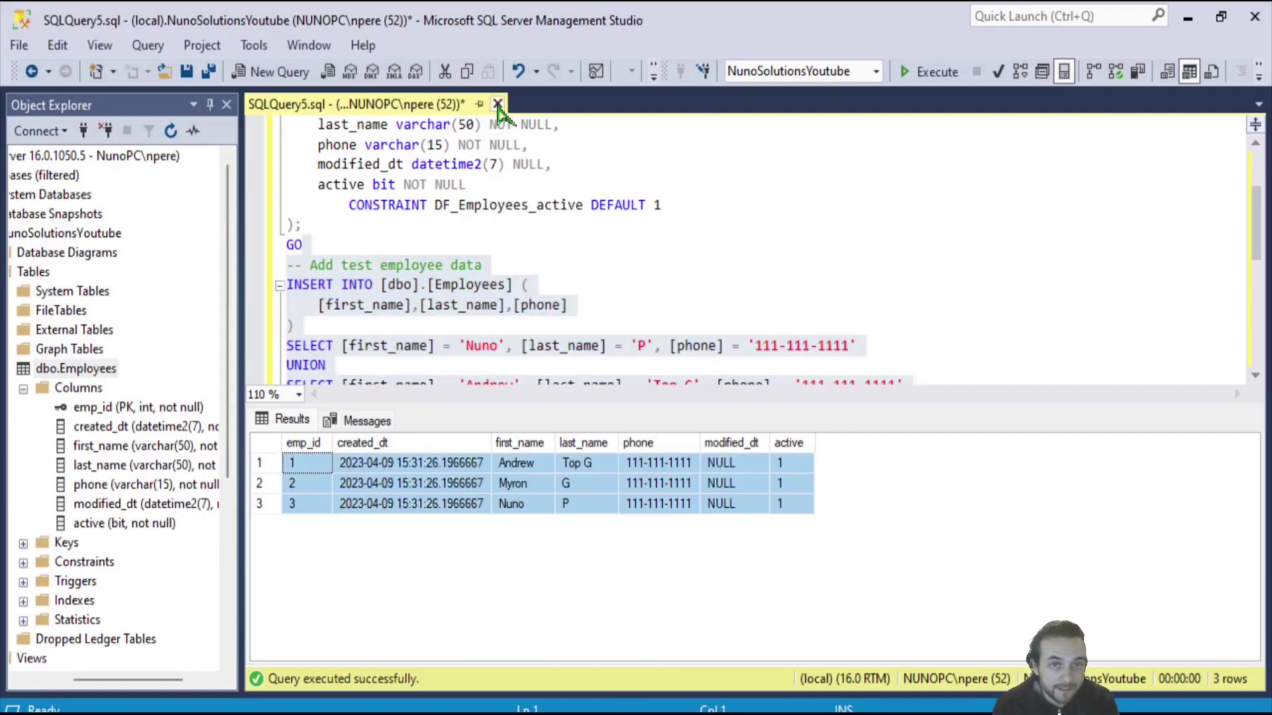
key("ctrl+F4")
- Close the query without saving and minimize Management Studio
left_click(707, 503)
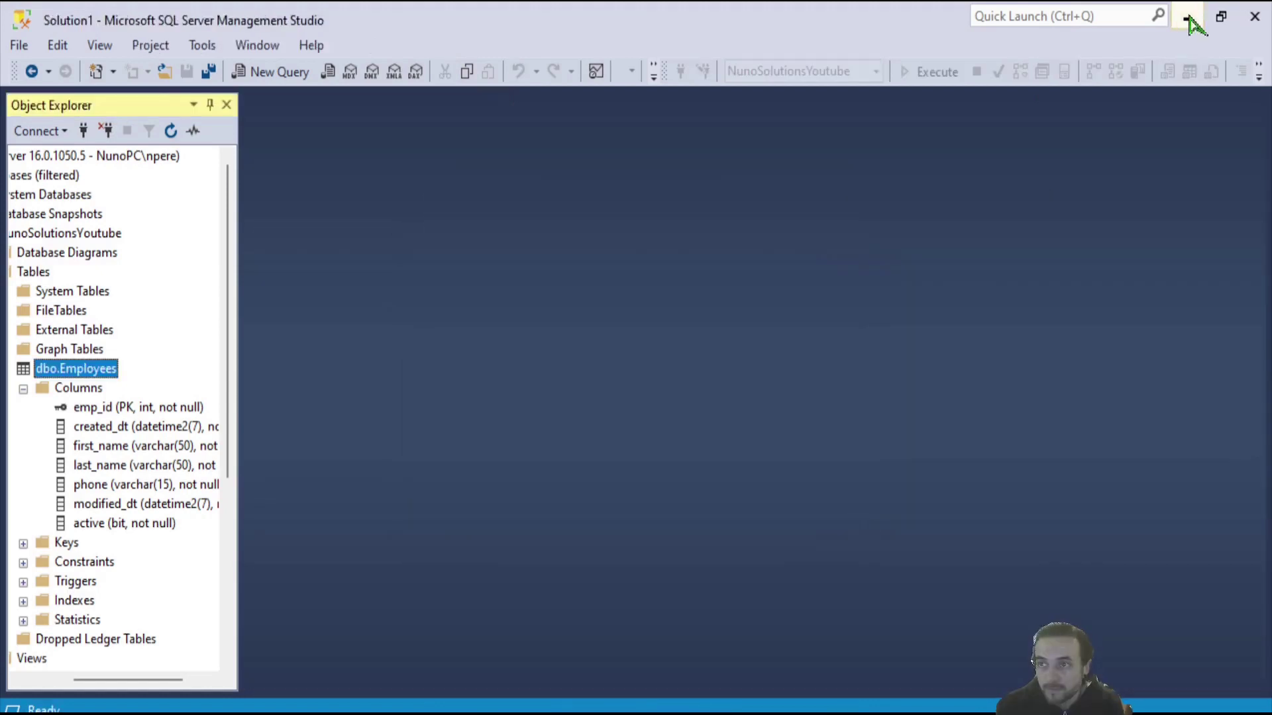
left_click(1188, 17)
left_click_drag(289, 374, 288, 404)
left_click(288, 404)
scroll(675, 319, "down", 4)
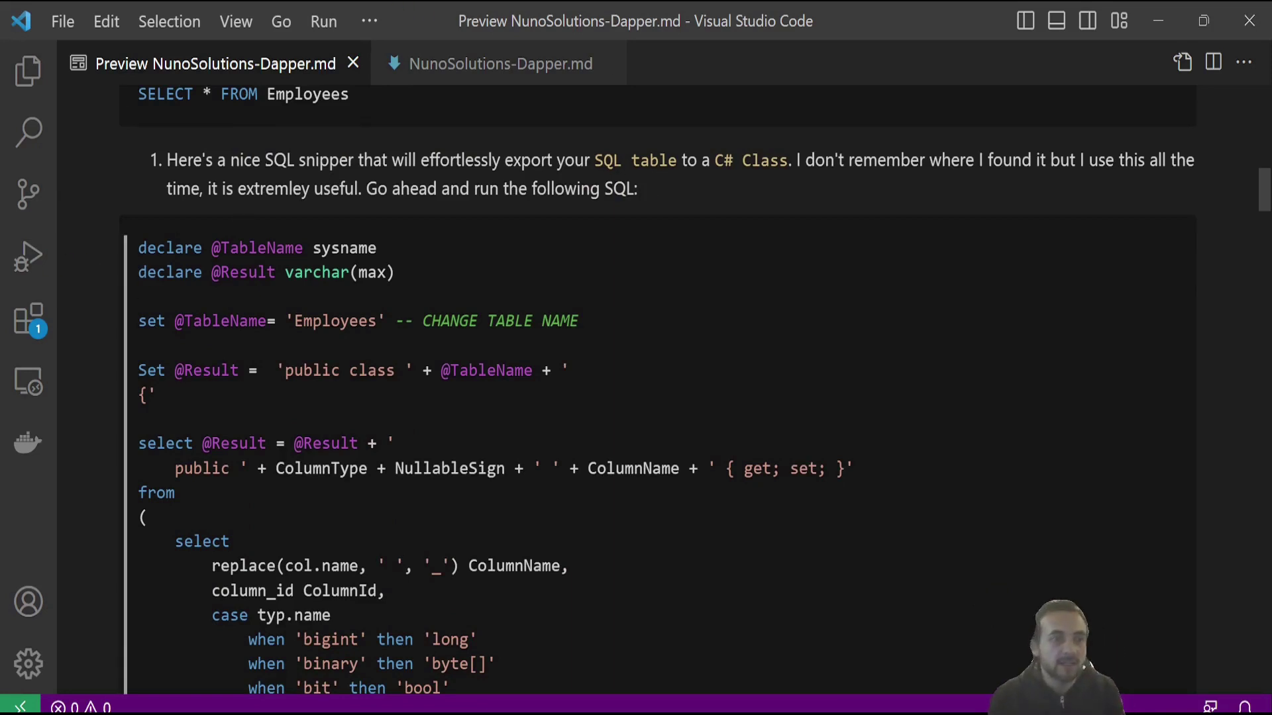
left_click_drag(137, 247, 305, 298)
scroll(618, 335, "down", 7)
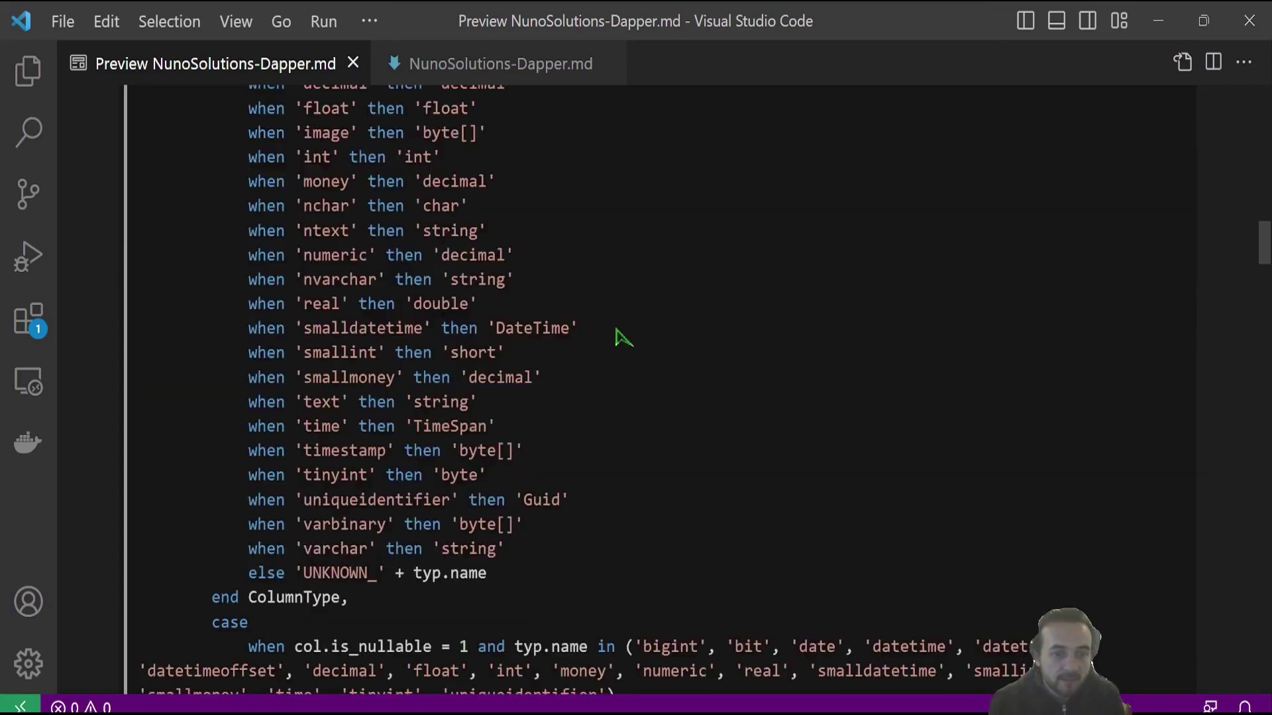
scroll(610, 320, "down", 3)
scroll(333, 426, "down", 4)
left_click(291, 502, "shift")
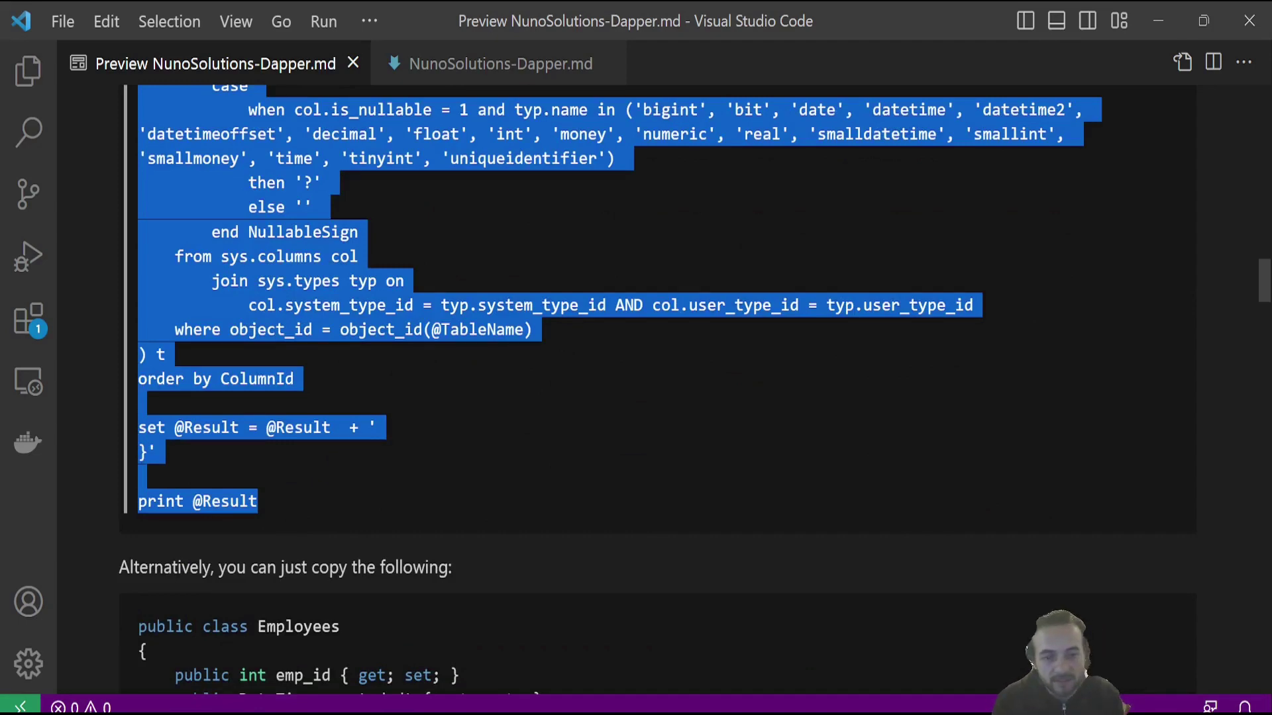
key("alt+Tab")
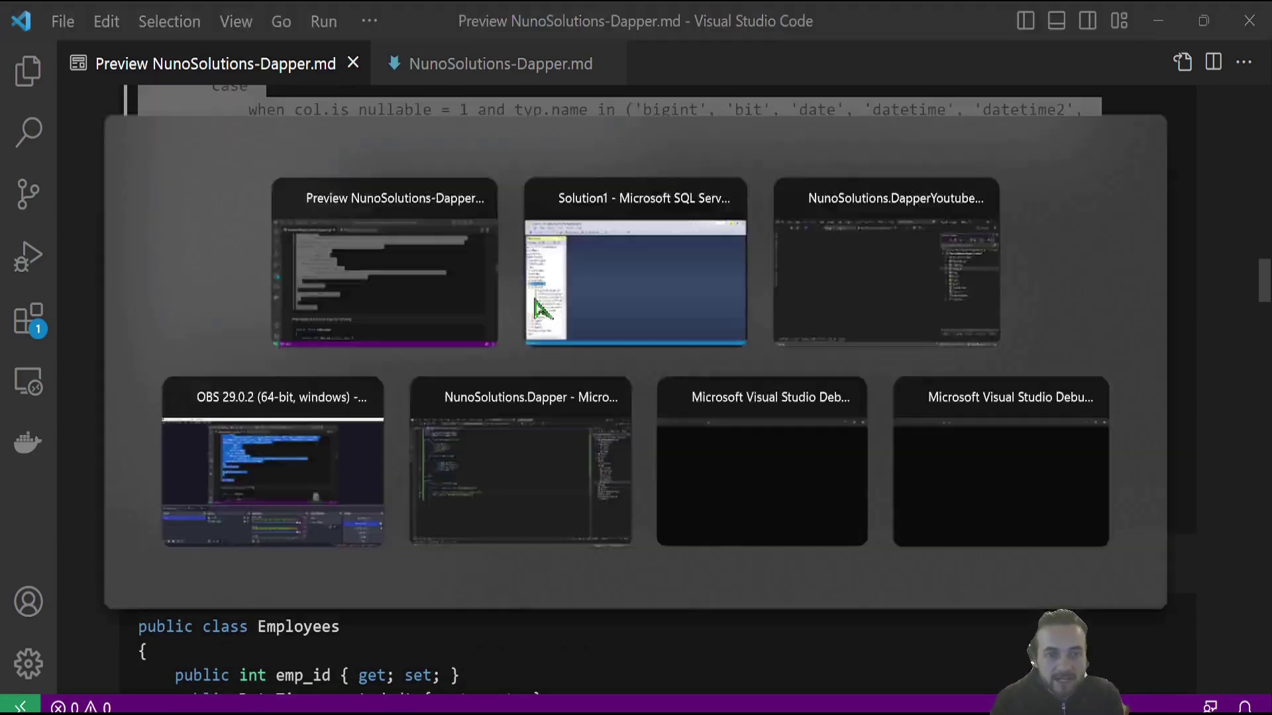
key("ctrl+n")
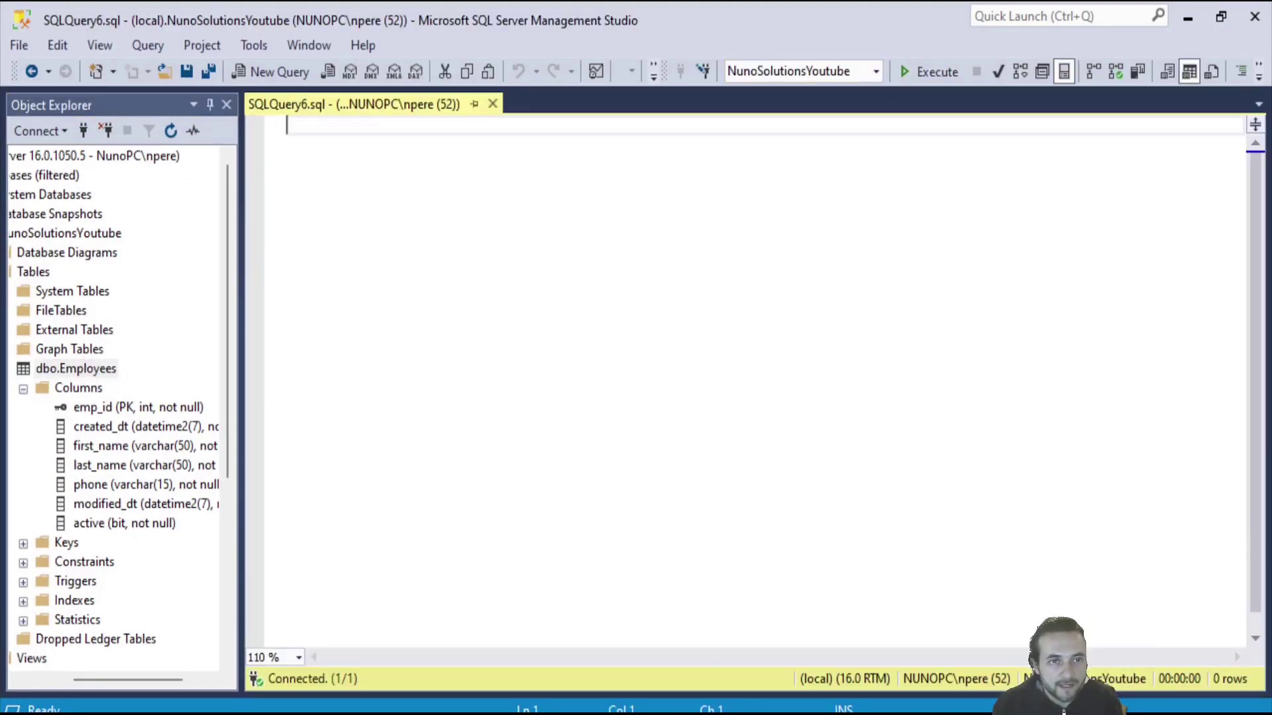
- Paste the class-generator script for the Employees table and run it
key("ctrl+v")
key("ctrl+Home")
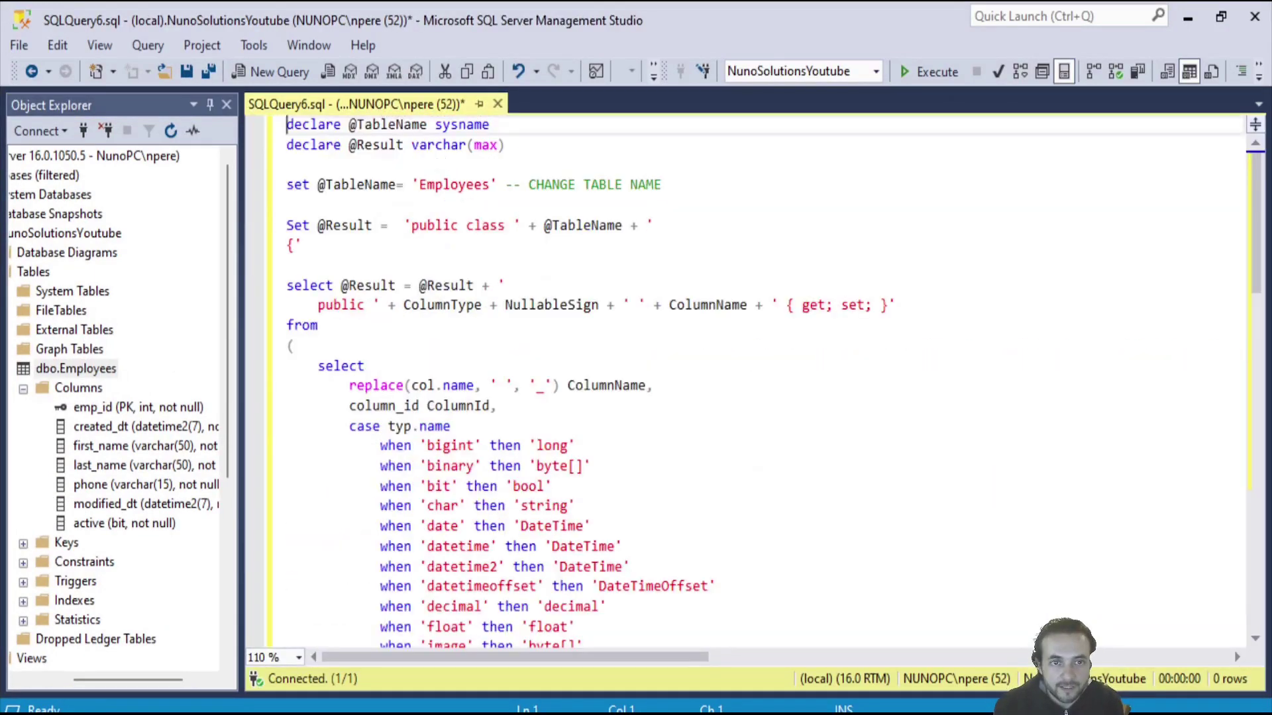
double_click(453, 185)
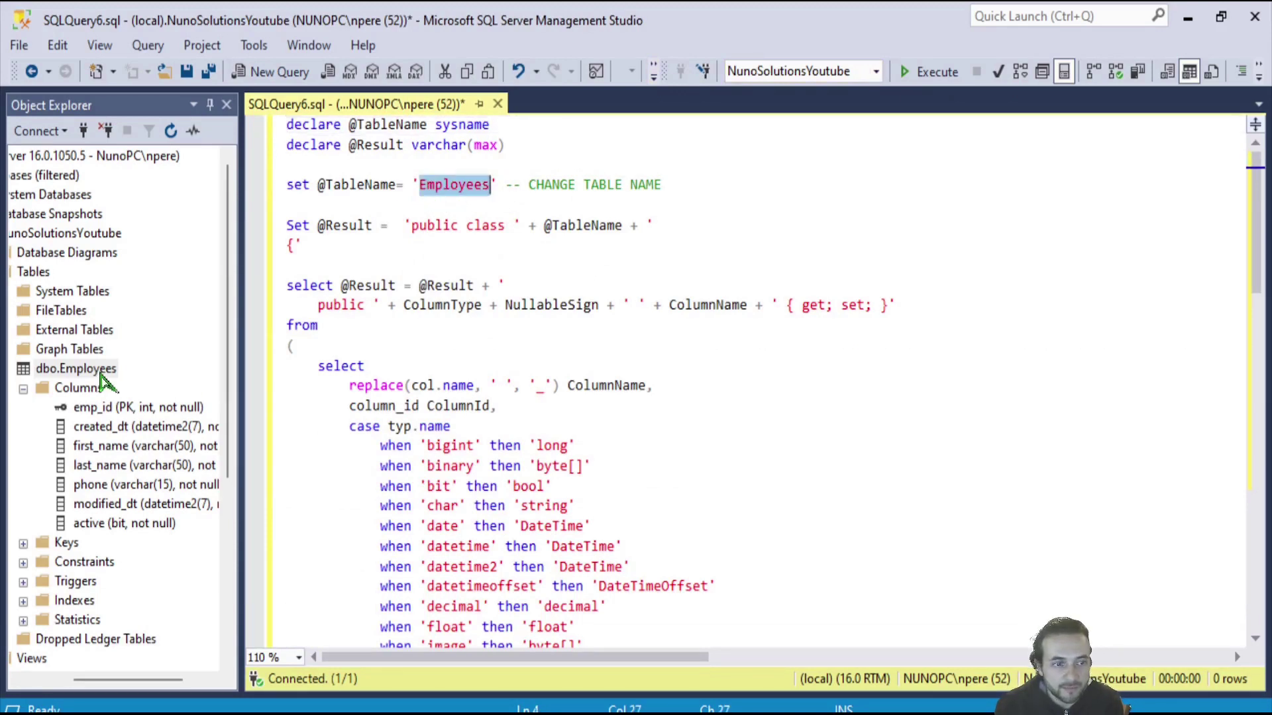
key("ctrl+Home")
key("End")
left_click(924, 72)
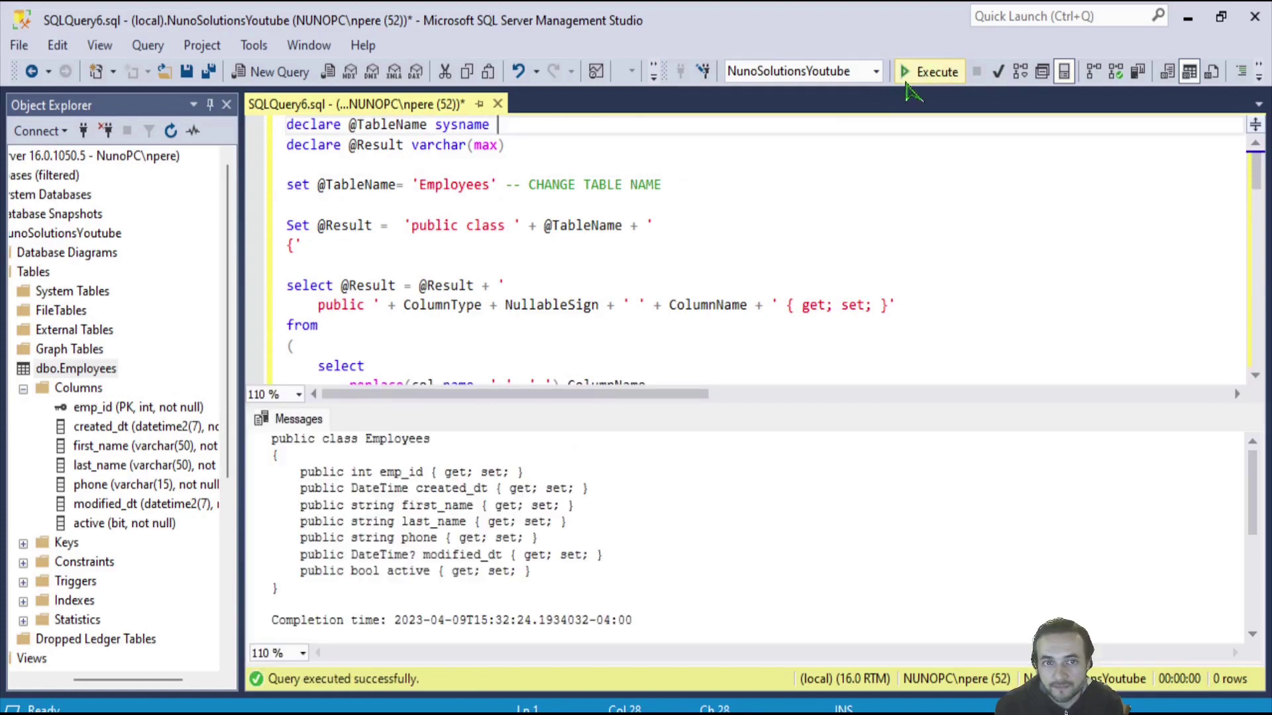
- Copy the generated Employees class text from the Messages pane
left_click_drag(280, 590, 271, 438)
key("ctrl+c")
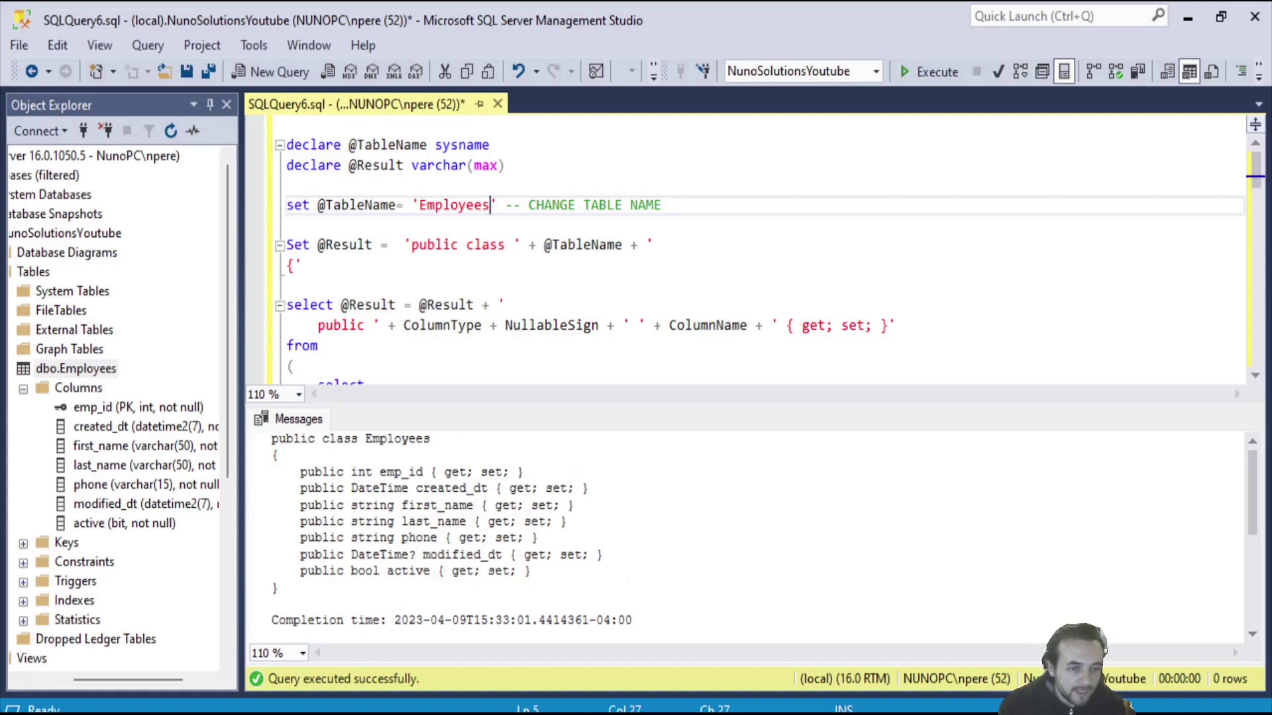
left_click_drag(281, 590, 256, 452)
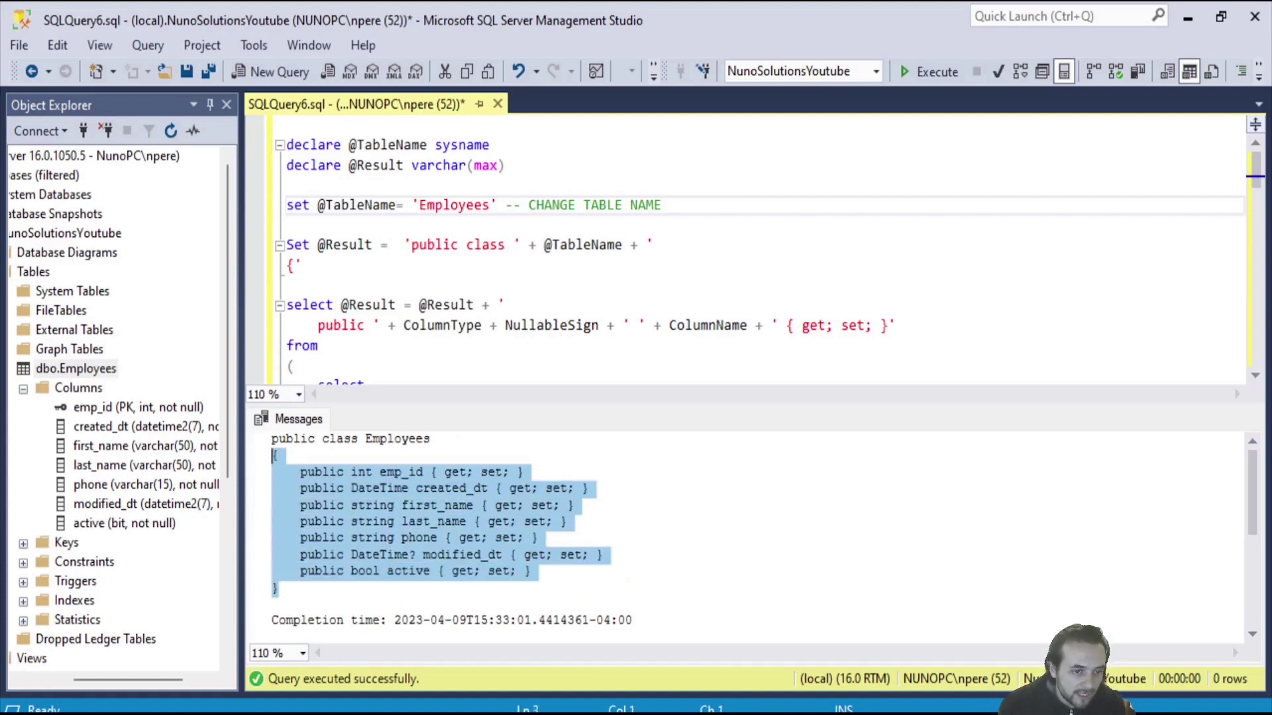
right_click(331, 477)
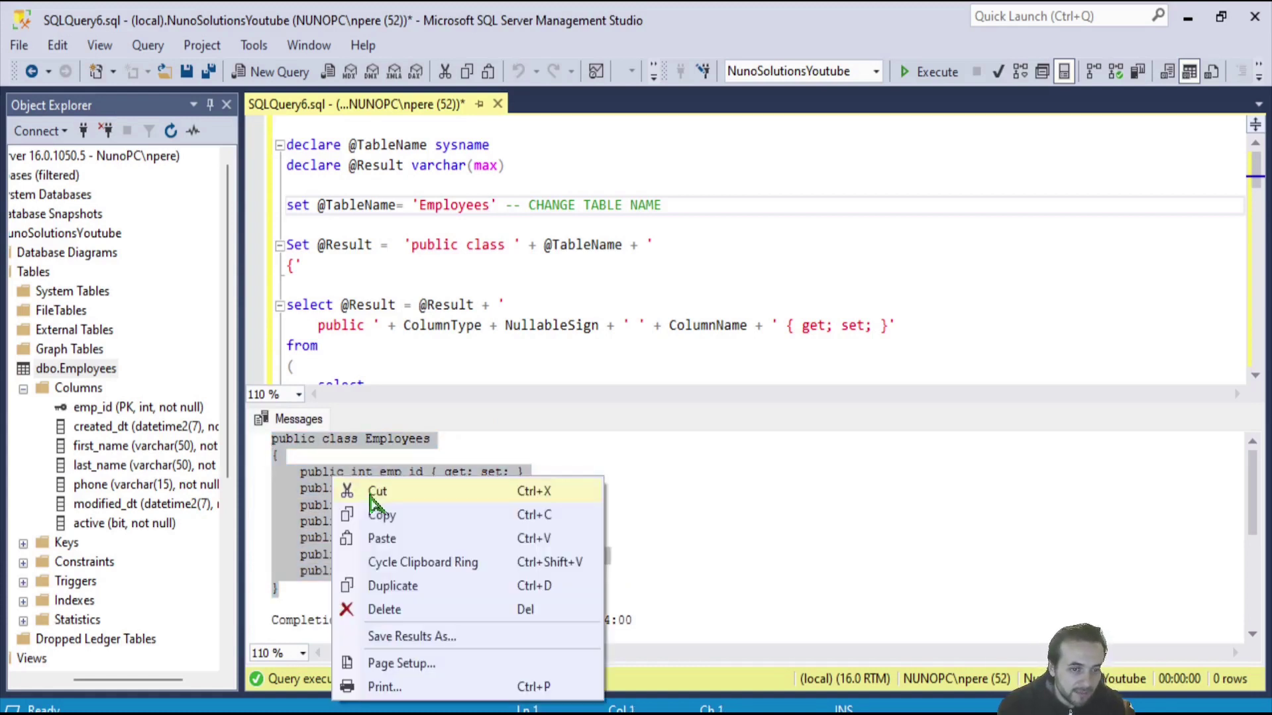
left_click(366, 514)
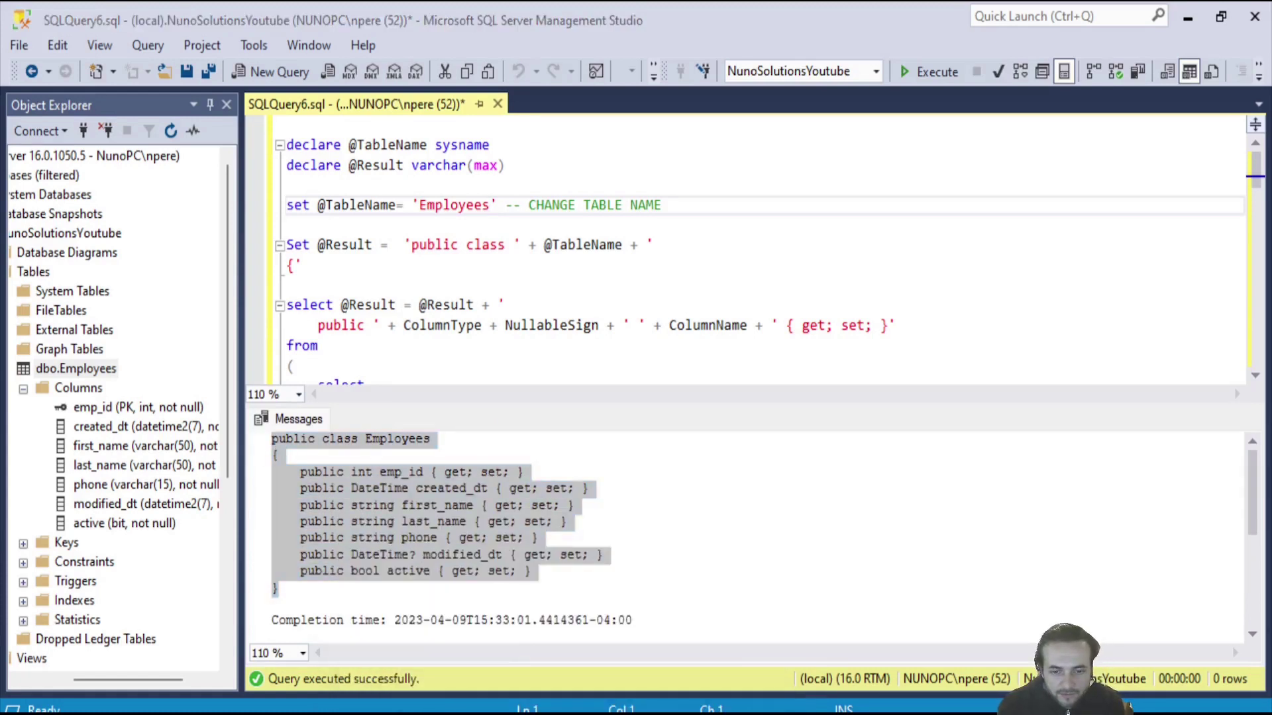
left_click(649, 646)
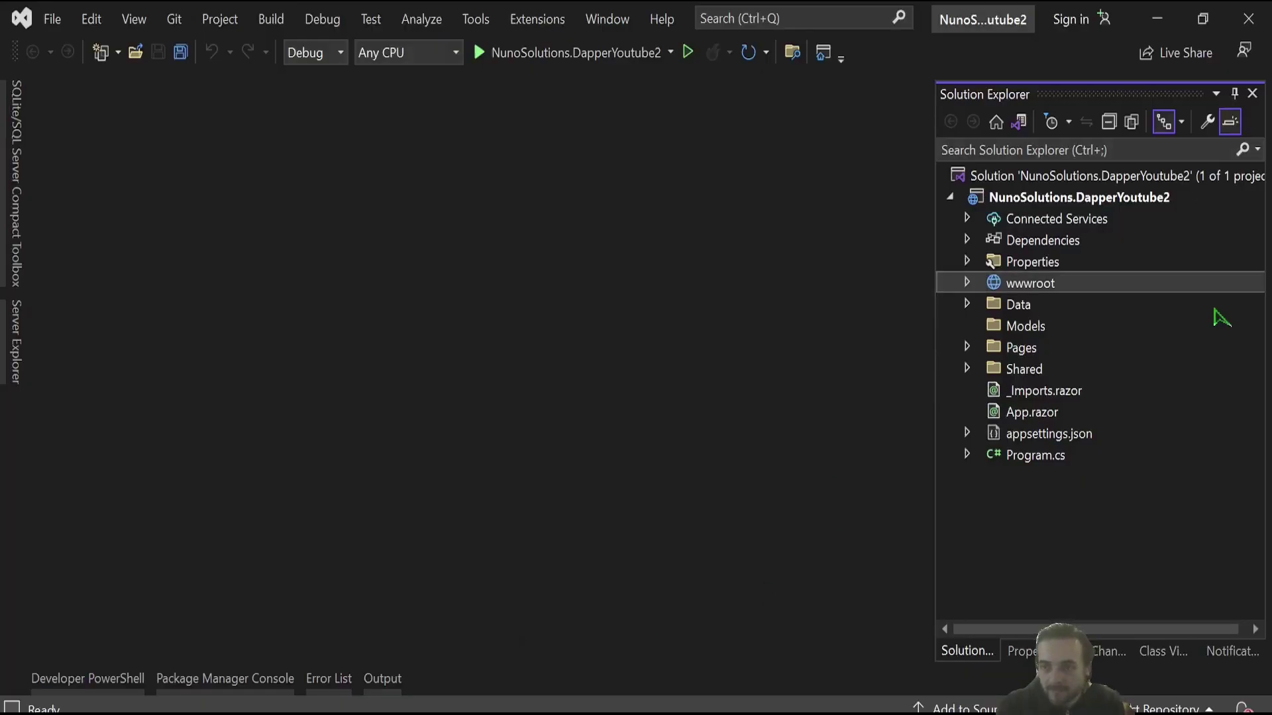
- Create Models/Employees.cs, replace its body with the copied properties, then save and close it
right_click(1028, 327)
mouse_move(996, 396)
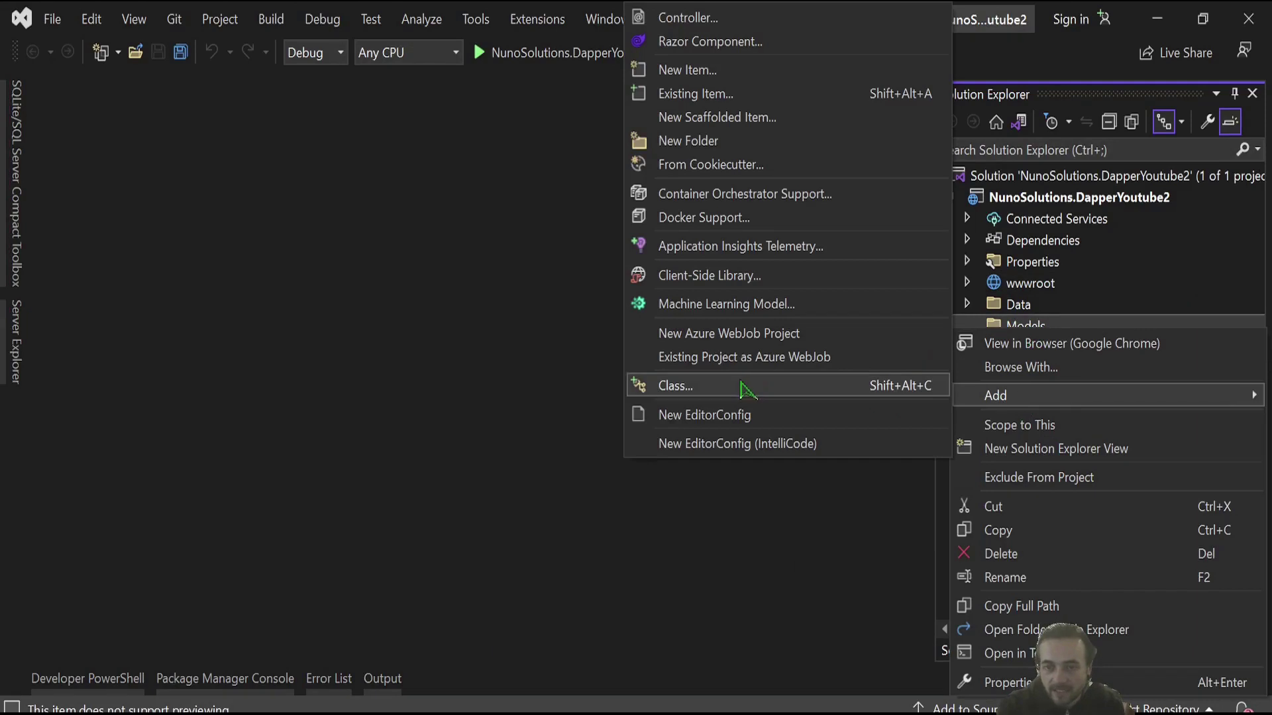
left_click(747, 387)
type("ER,m")
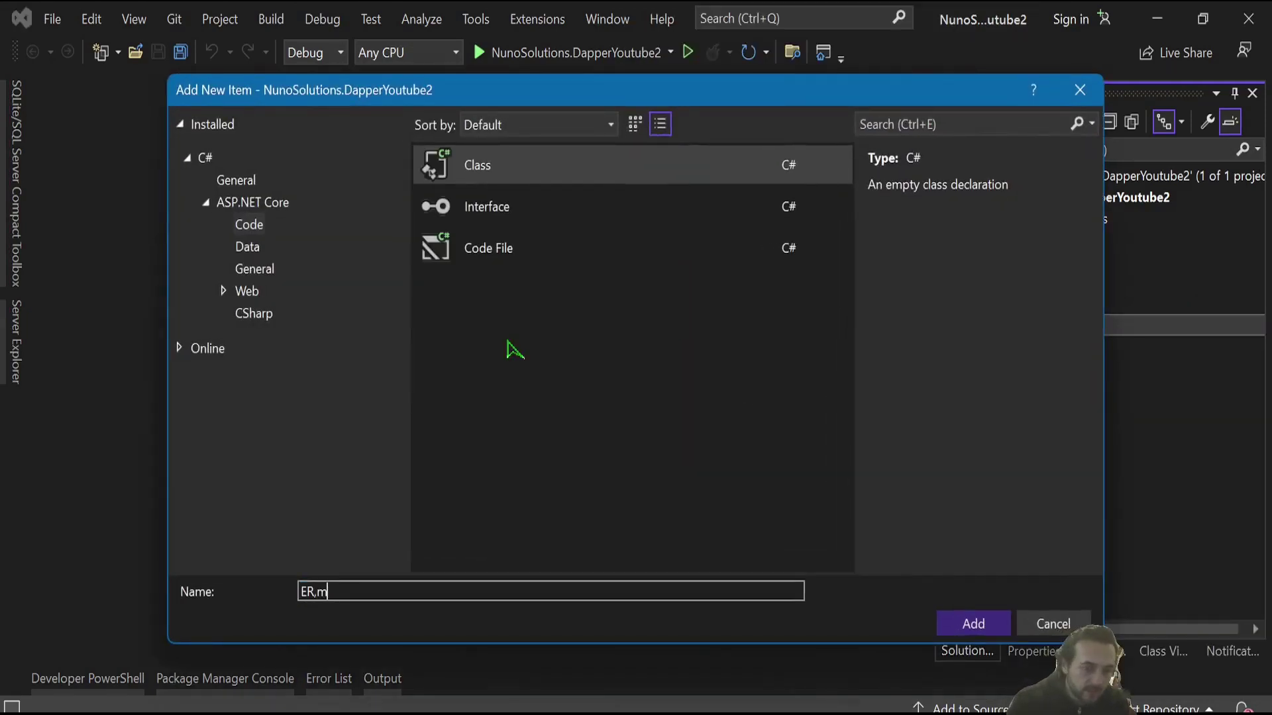
key("BackSpace")
key("BackSpace")
type("Employees")
key("Return")
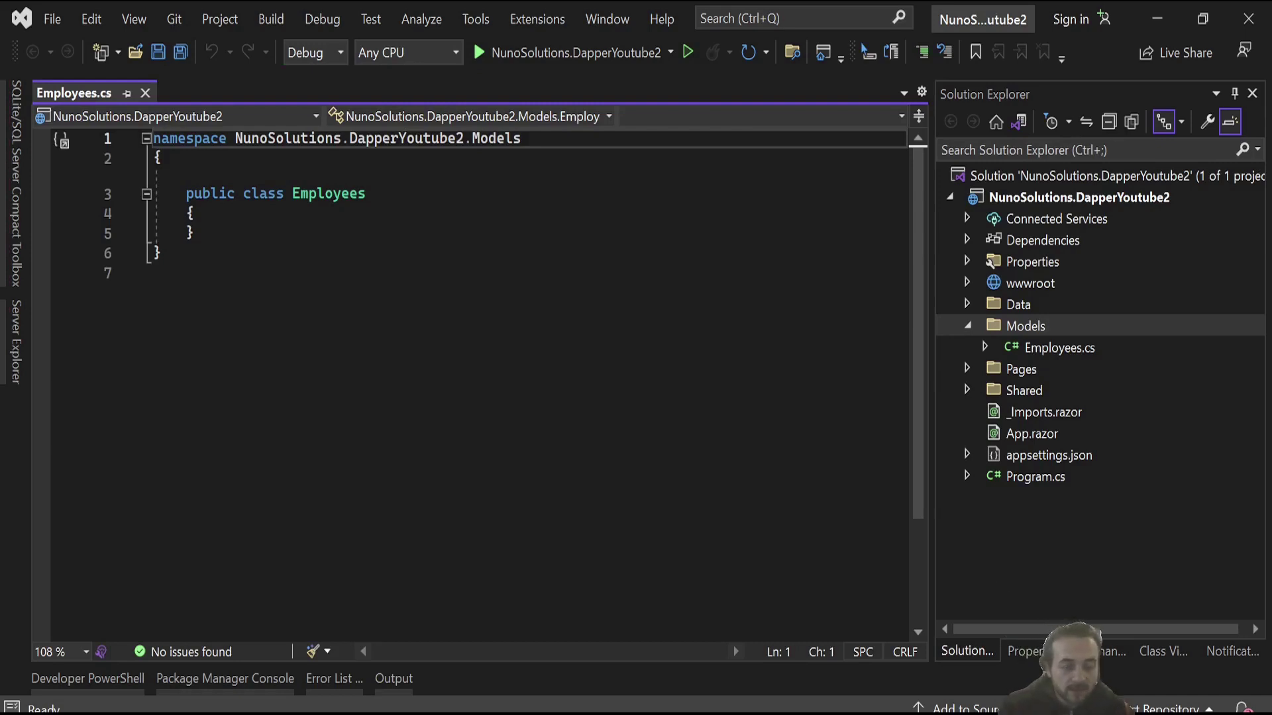
key("shift+Down")
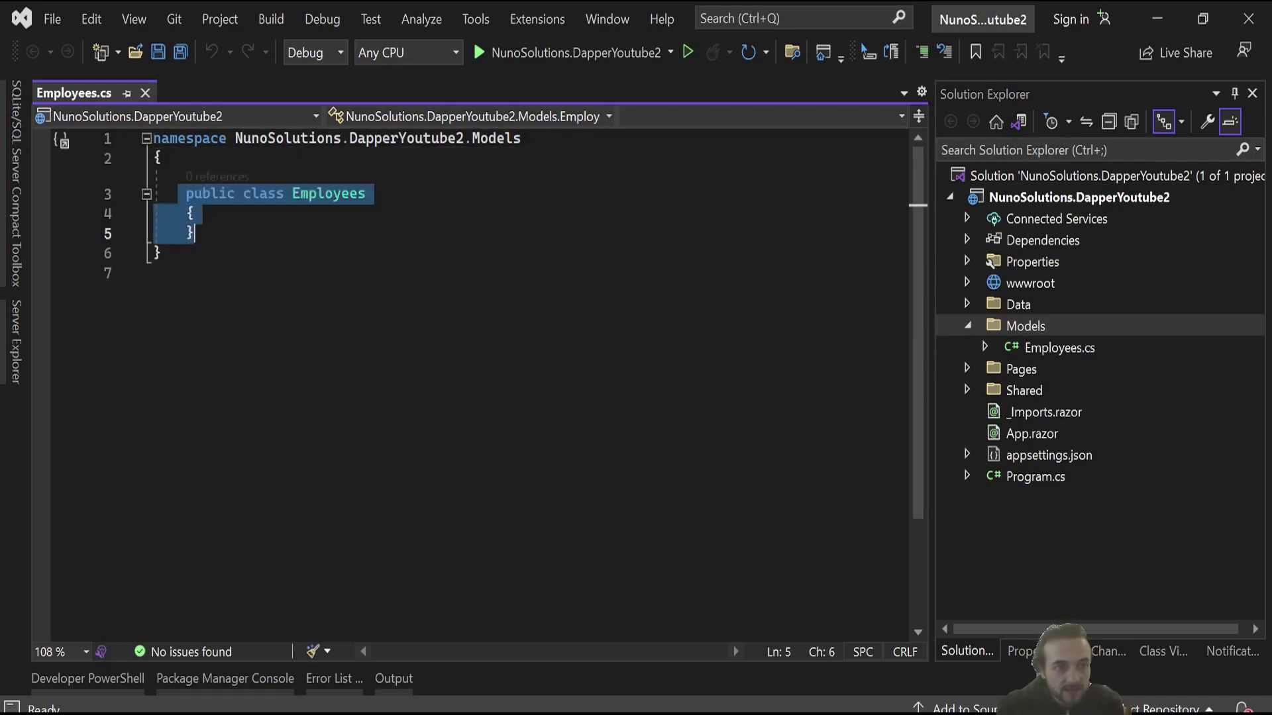
key("ctrl+v")
left_click(162, 159)
key("ctrl+s")
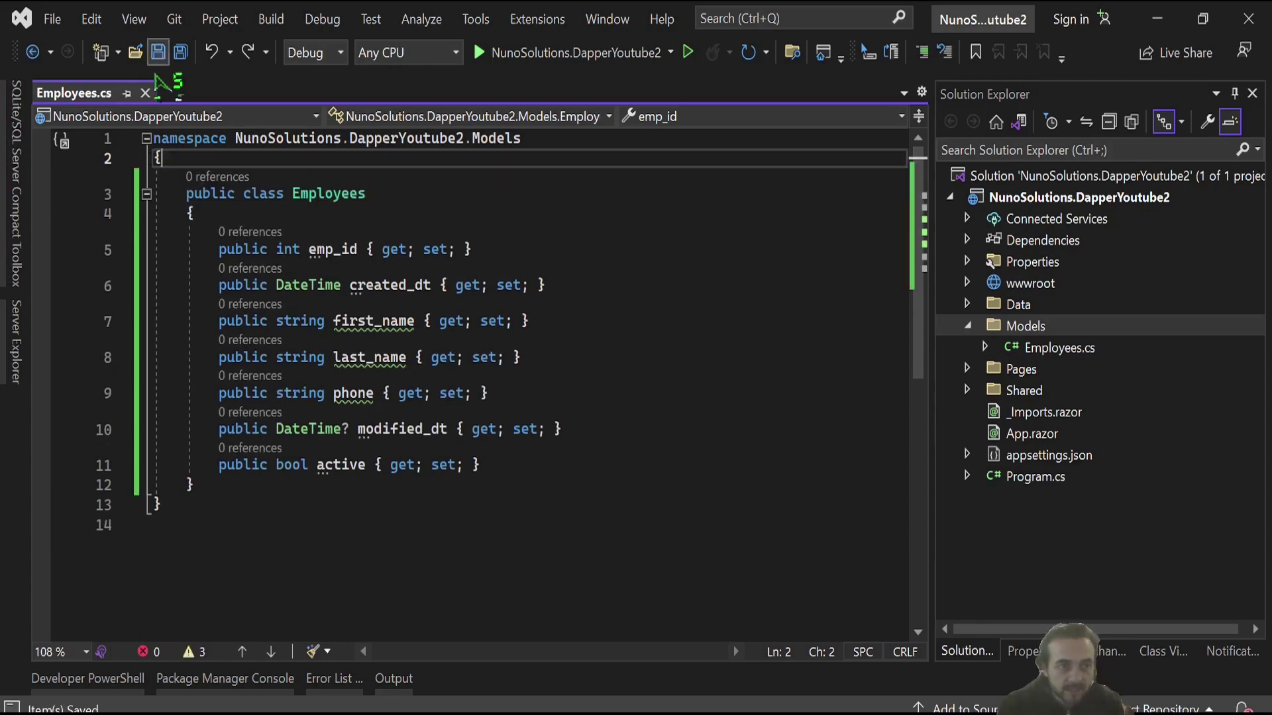
left_click(146, 93)
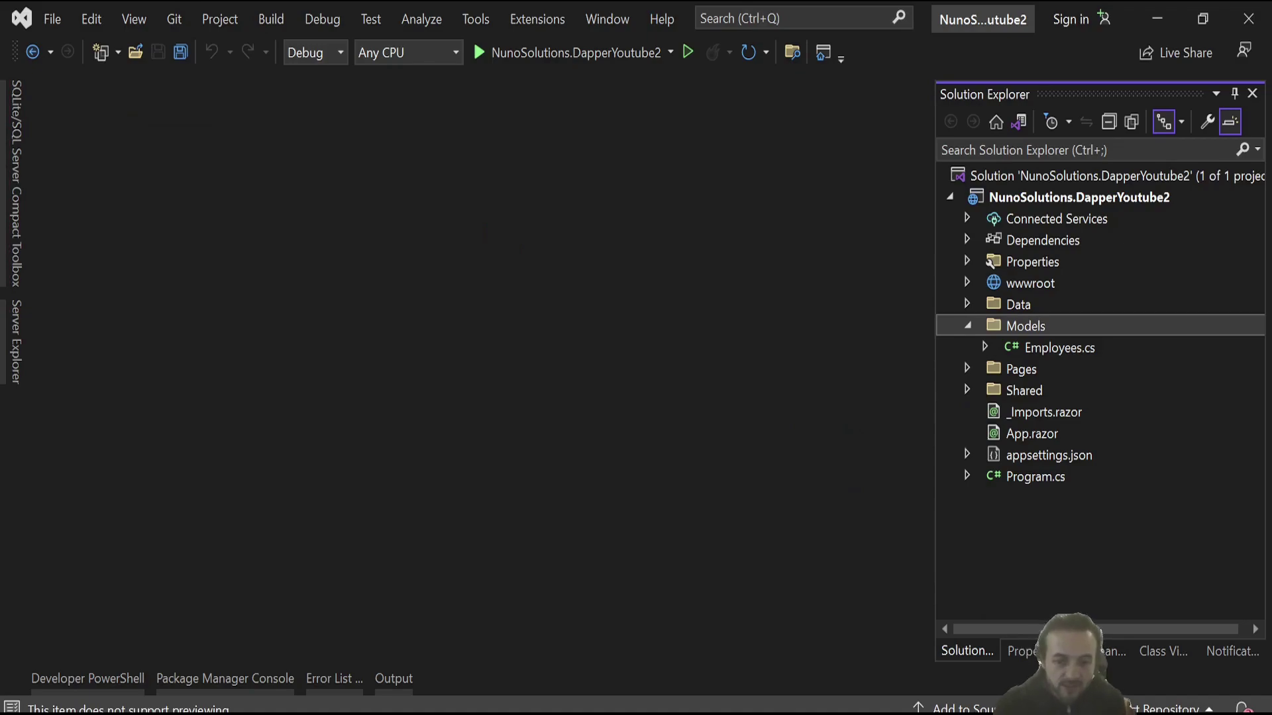
left_click(516, 582)
scroll(690, 398, "down", 4)
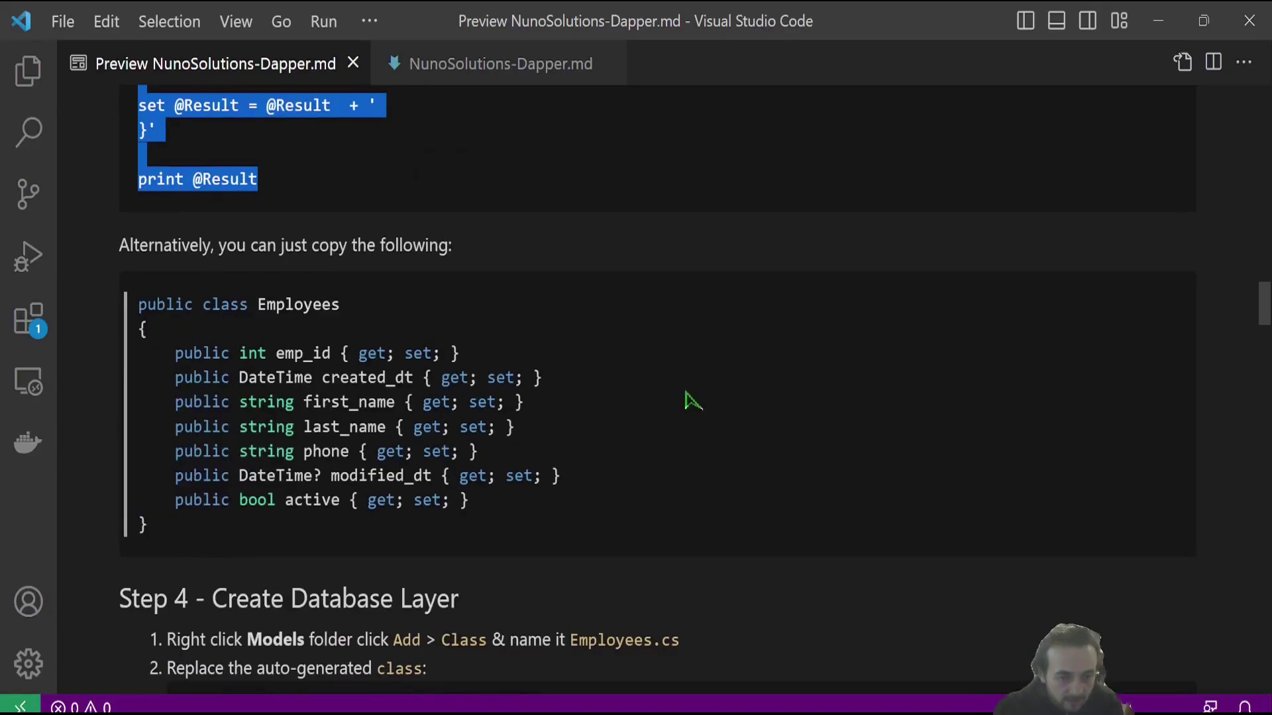
scroll(397, 249, "down", 1)
scroll(350, 143, "up", 2)
scroll(340, 420, "down", 2)
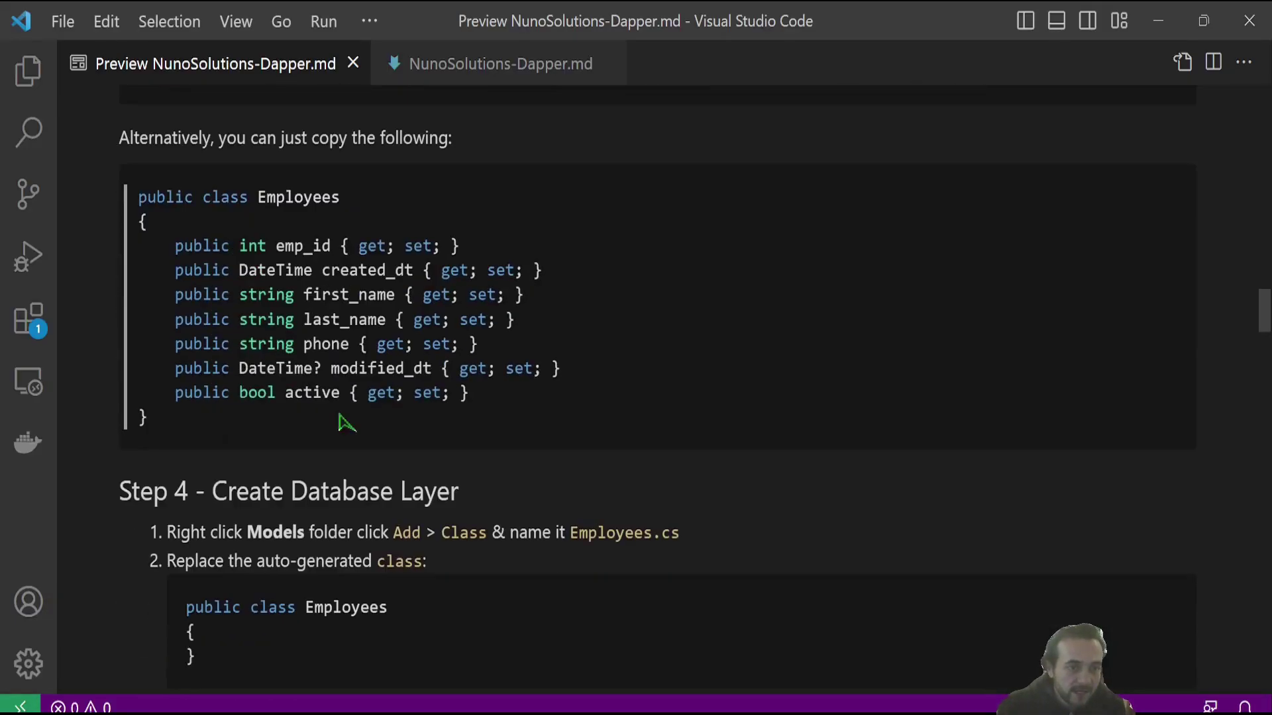
left_click_drag(193, 433, 137, 209)
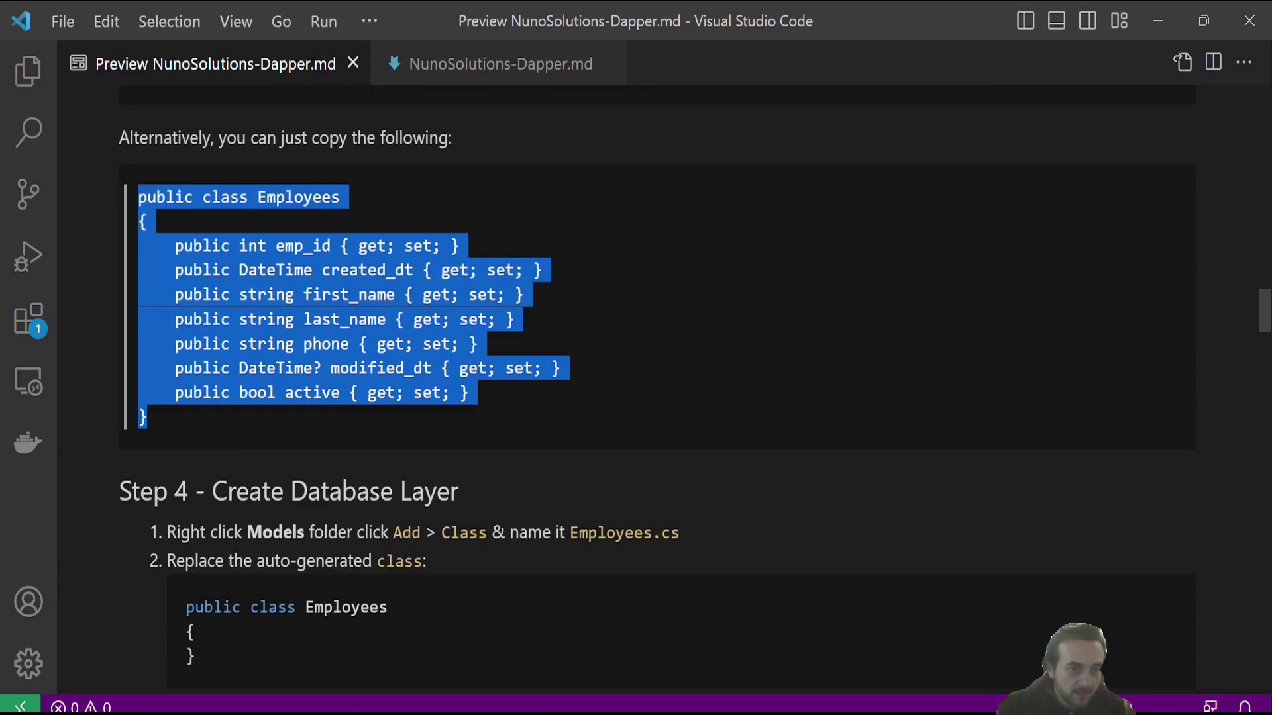
left_click(660, 320)
scroll(661, 321, "down", 3)
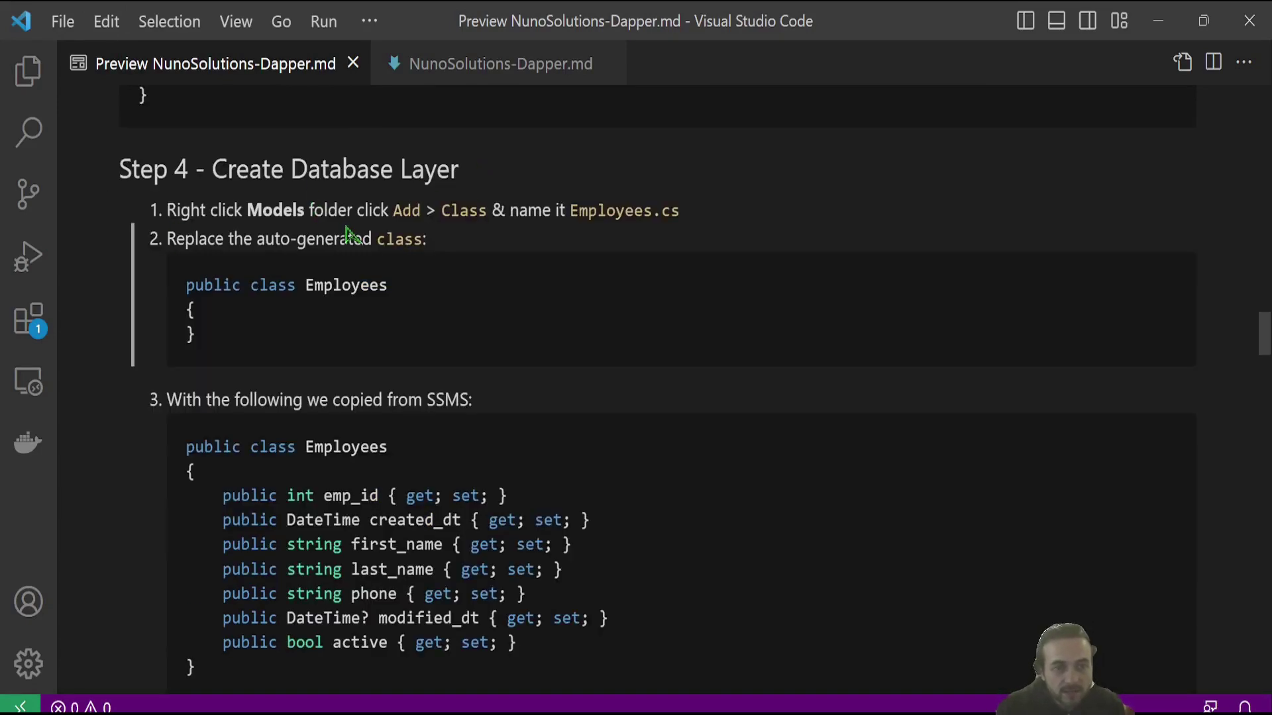
left_click_drag(708, 215, 165, 212)
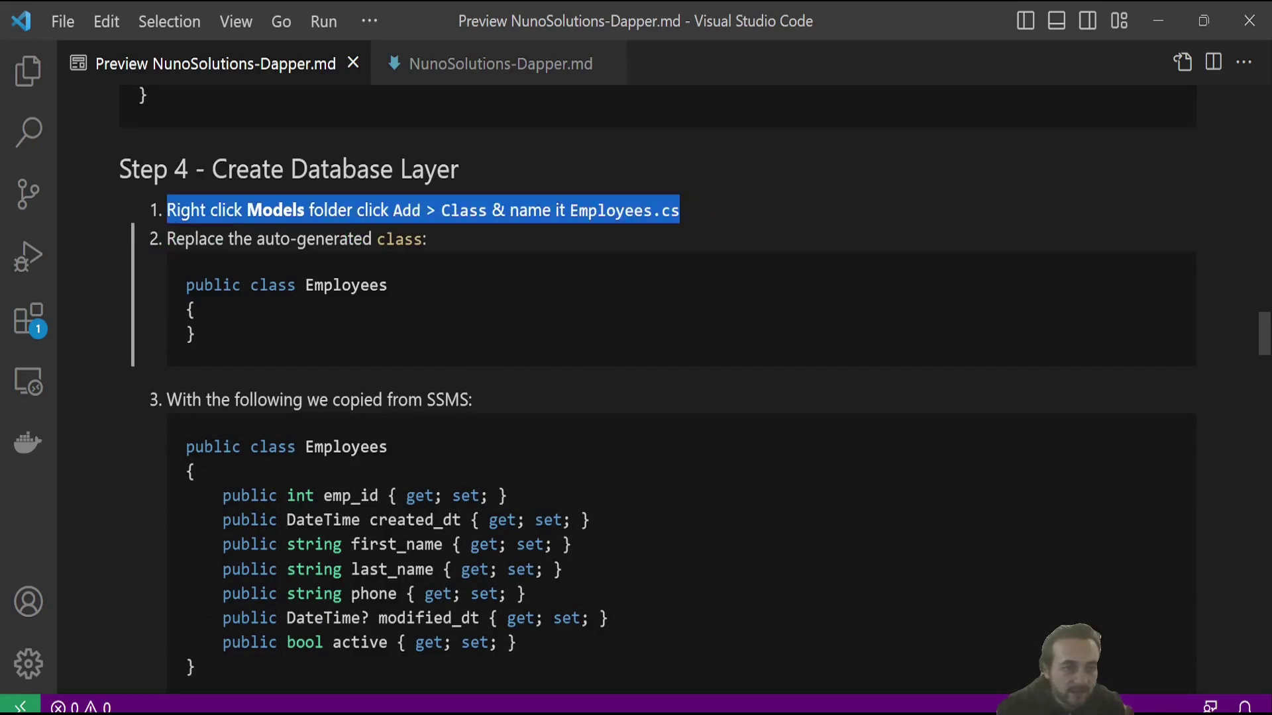
scroll(967, 256, "down", 5)
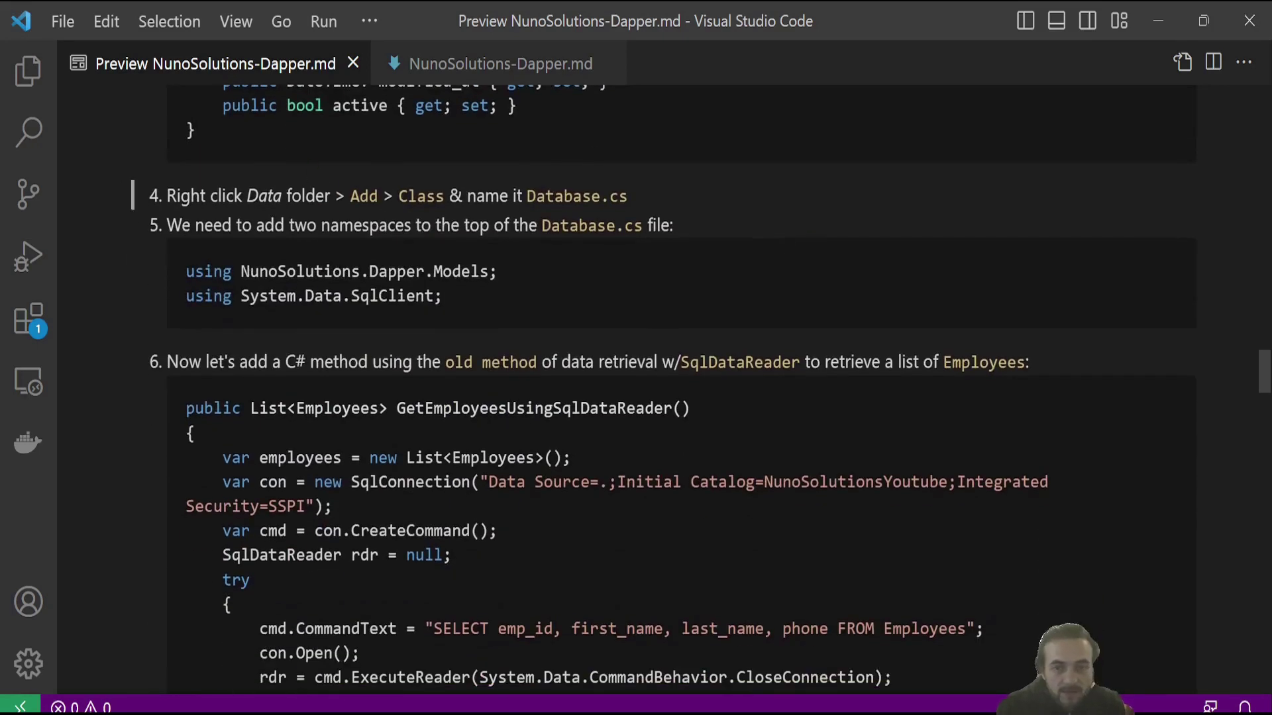
key("alt+Tab")
- Add a new class named Database to the Data folder
left_click(998, 308)
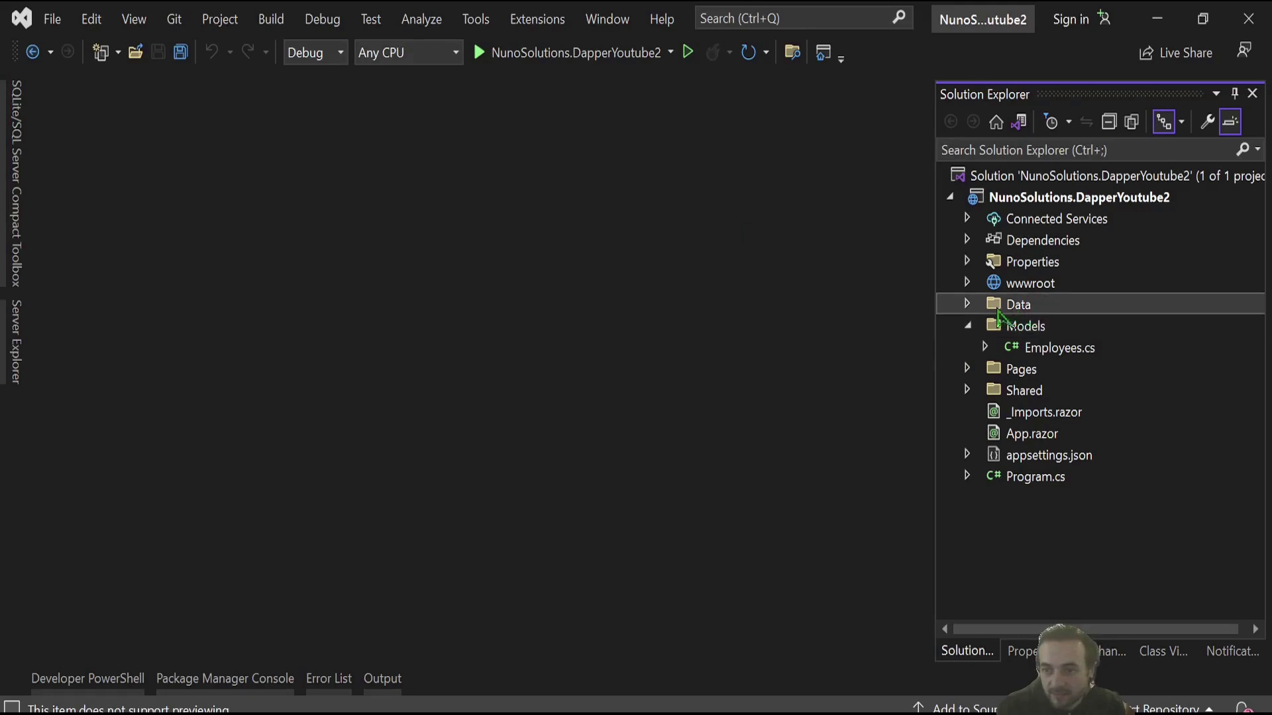
right_click(1017, 311)
mouse_move(995, 369)
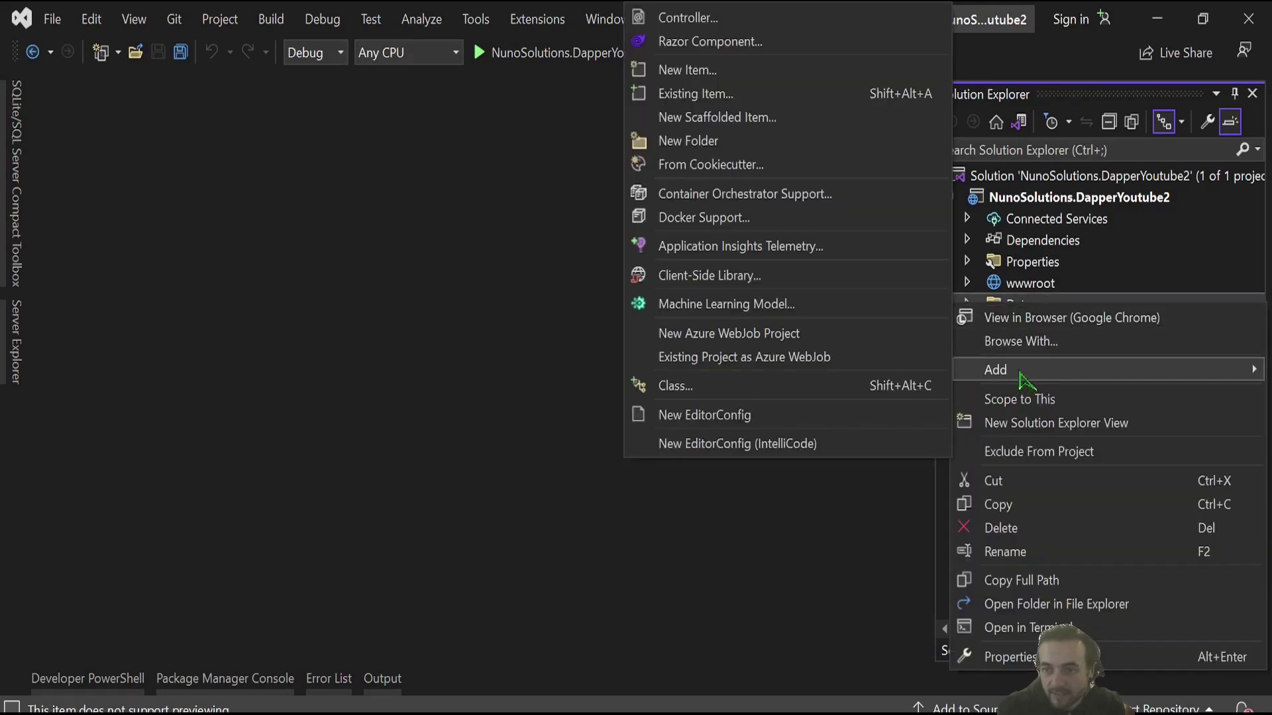
left_click(701, 387)
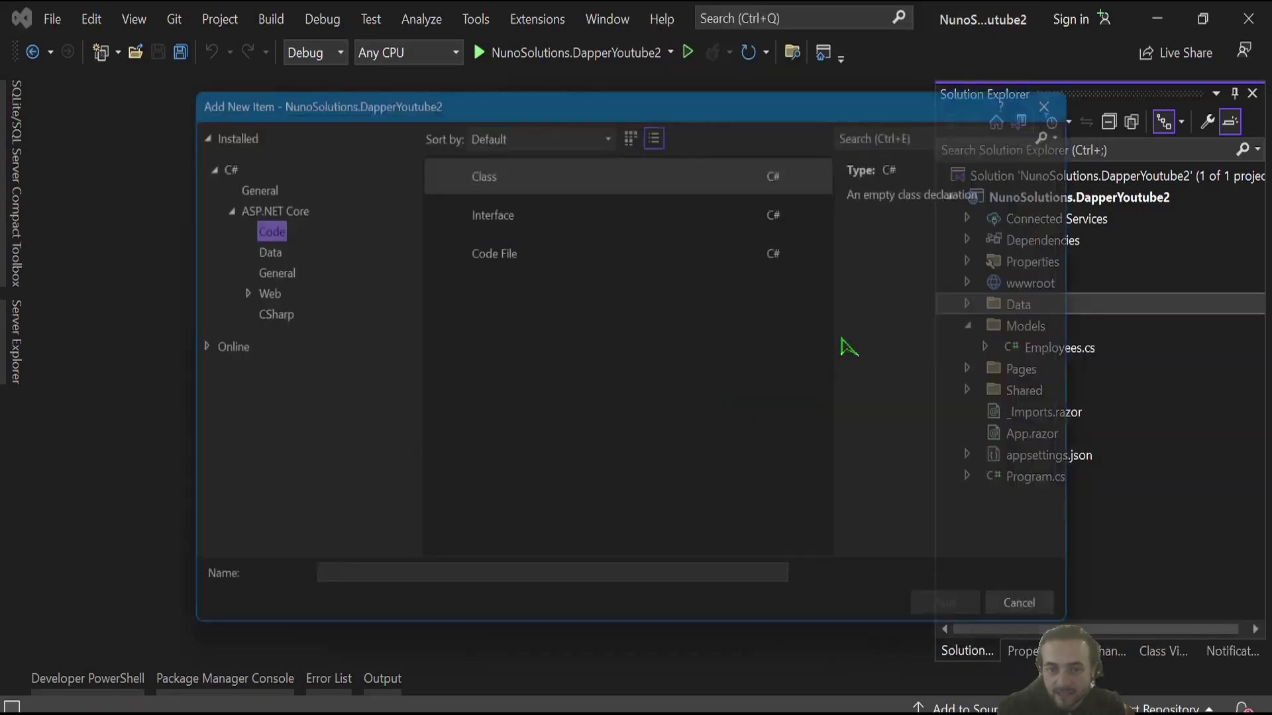
type("Database")
key("Return")
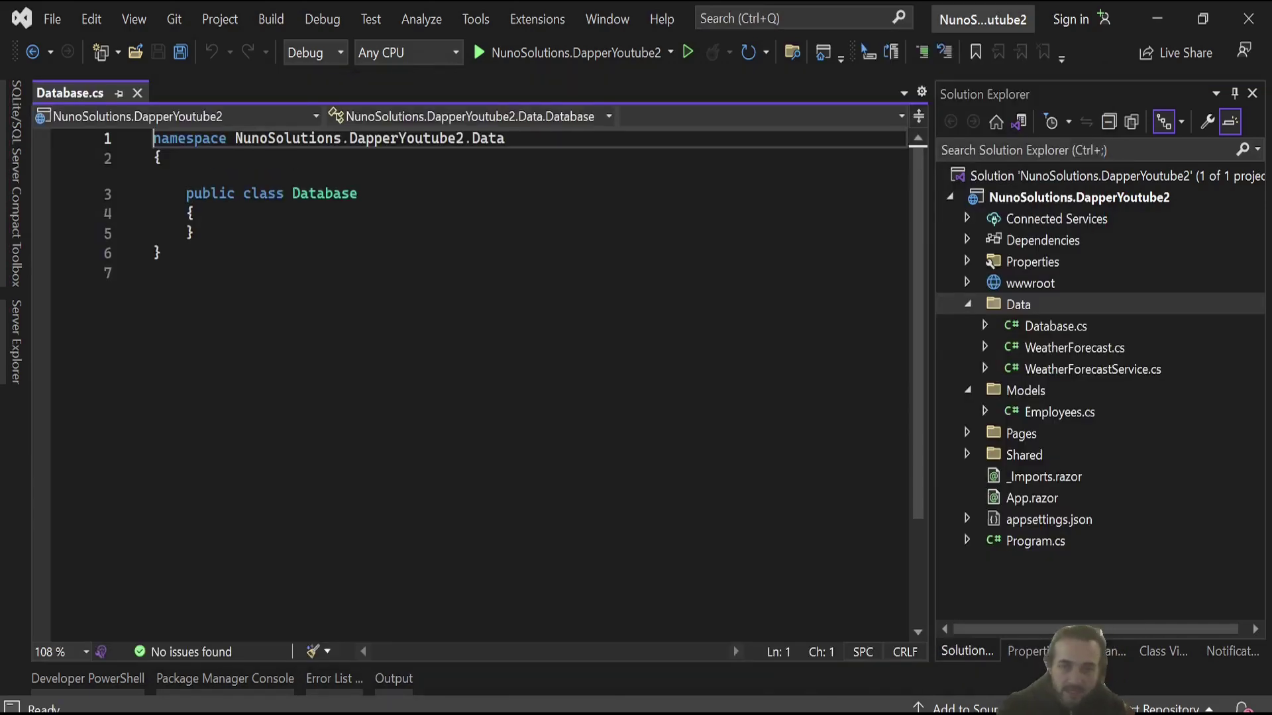
- Paste the Models and System.Data.SqlClient using lines from the notes above the namespace
key("alt+Tab")
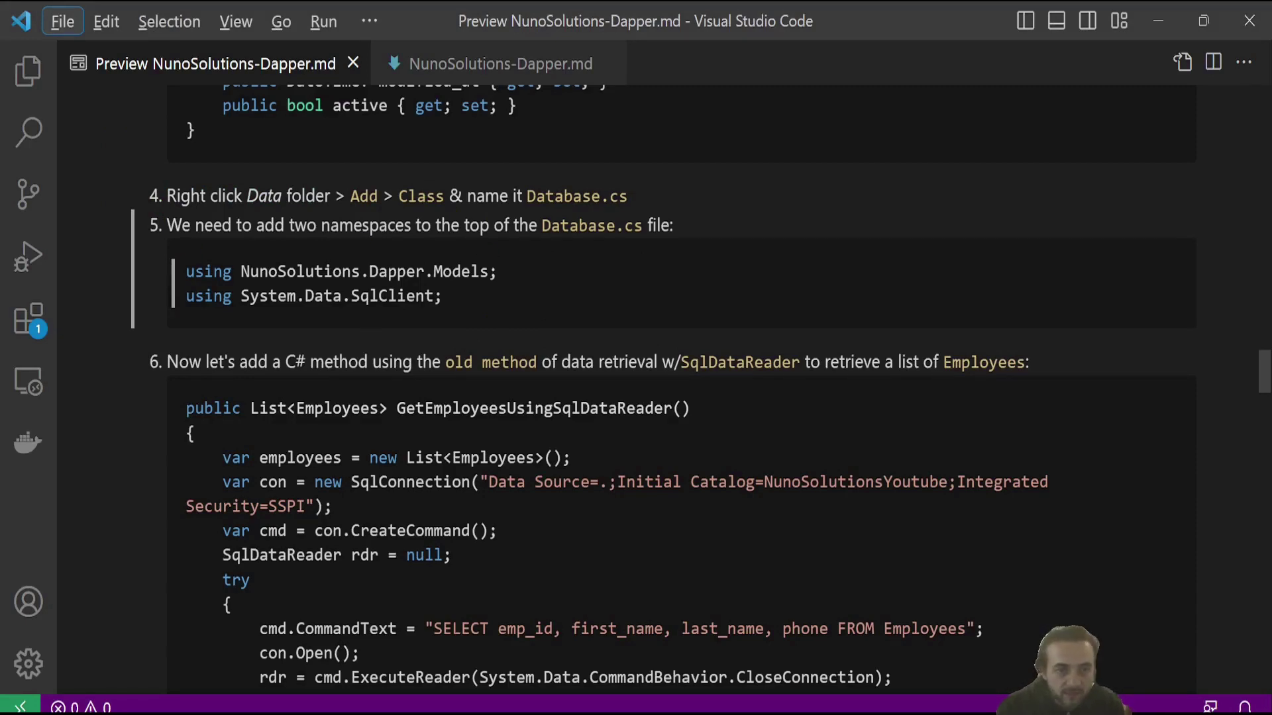
double_click(463, 271)
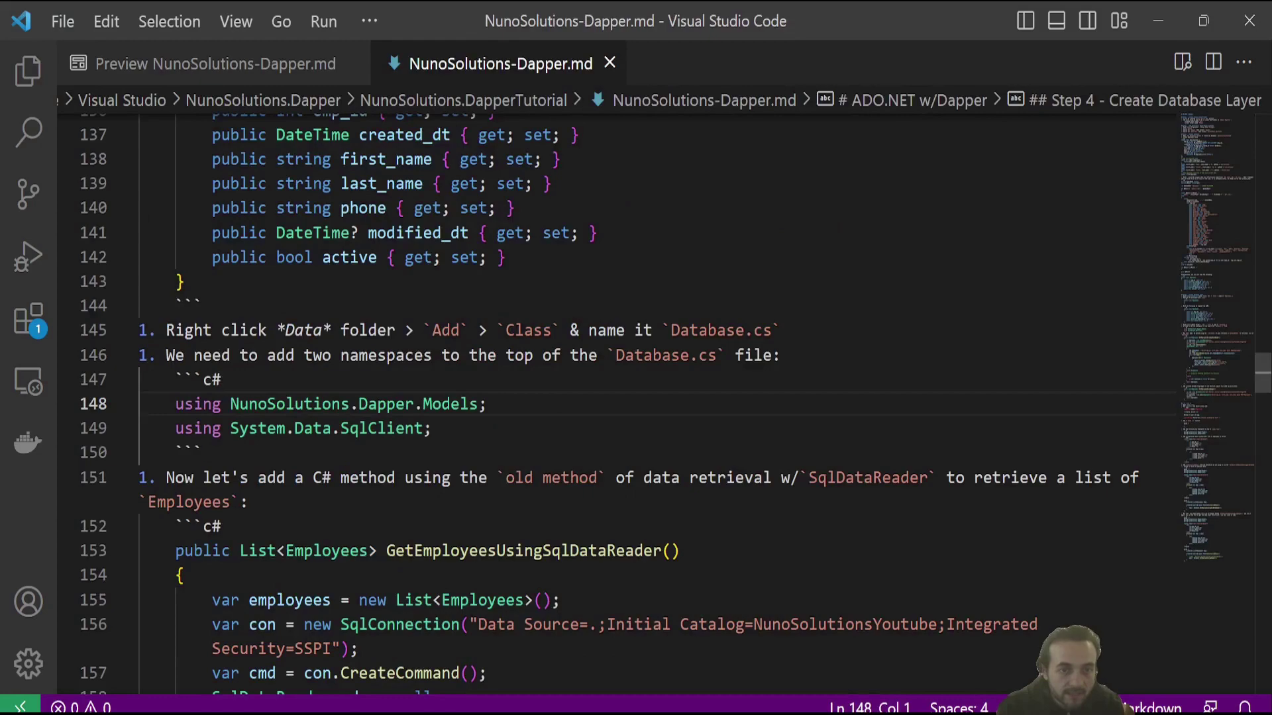
left_click(170, 63)
left_click_drag(443, 296, 196, 271)
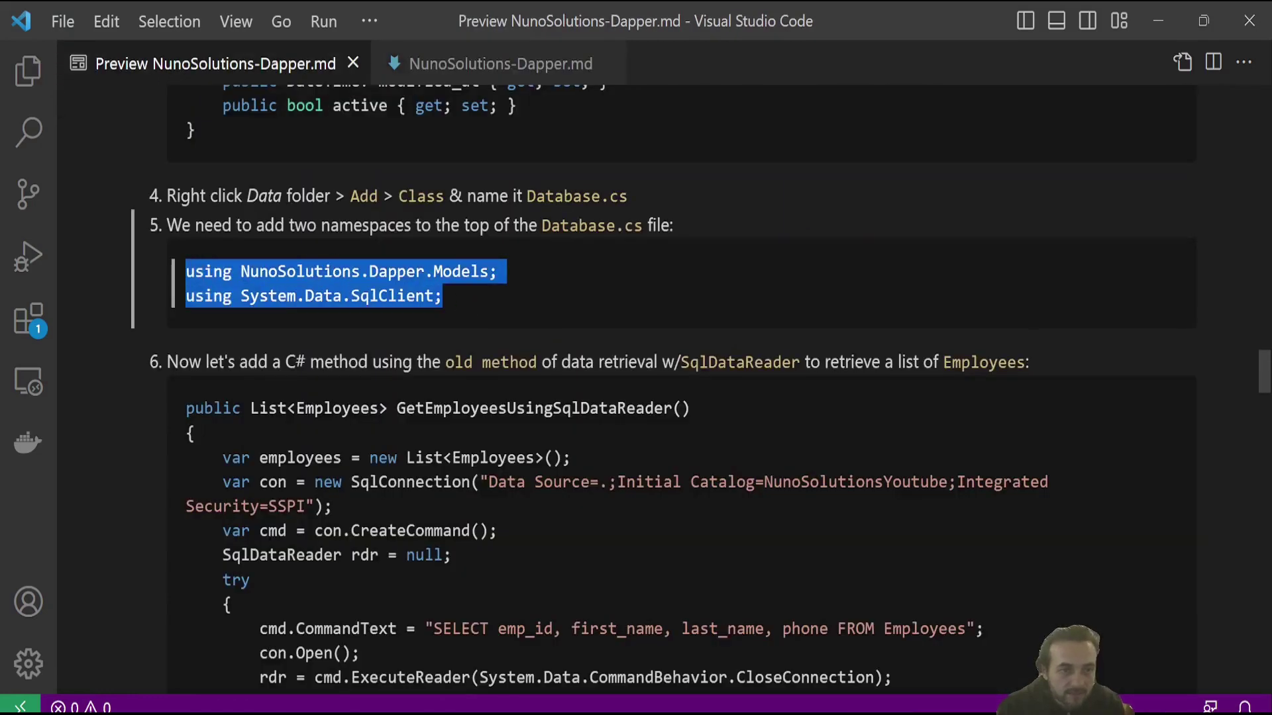
key("alt+Tab")
key("End")
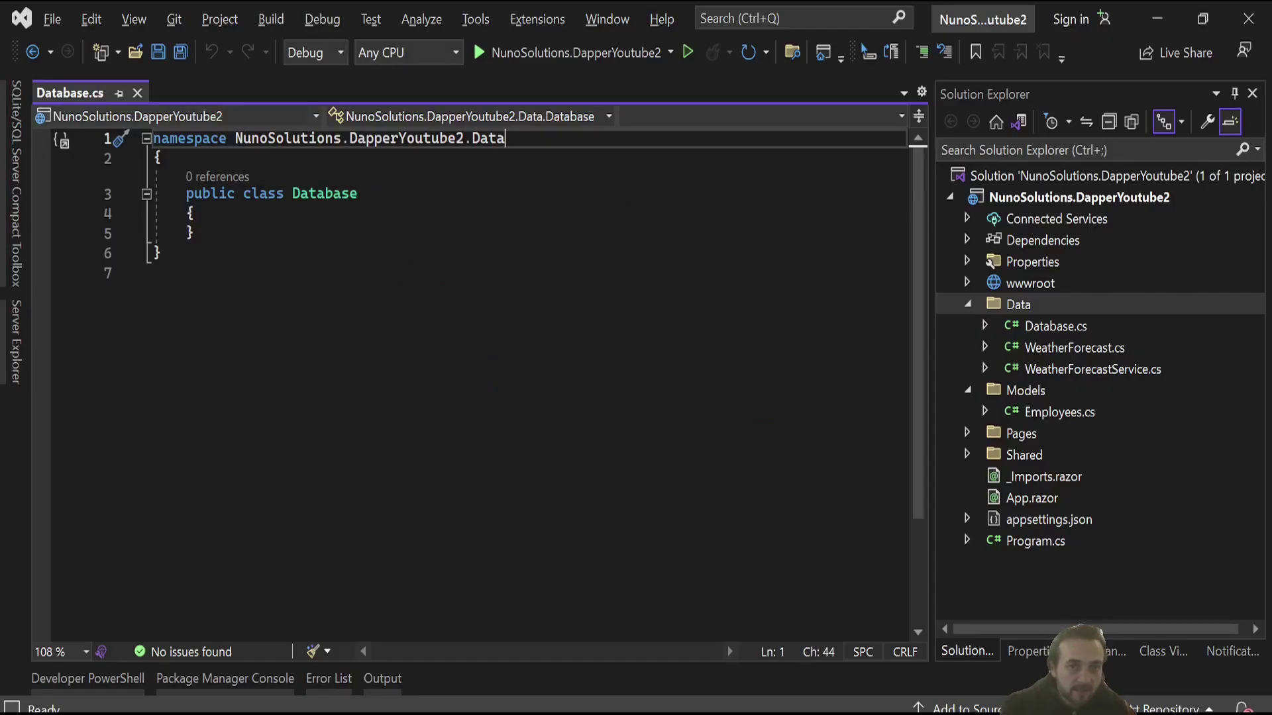
key("Home")
key("Return")
key("Up")
type("using NunoSolutions.Dapper.Models; using System.Data.SqlClient;")
key("Return")
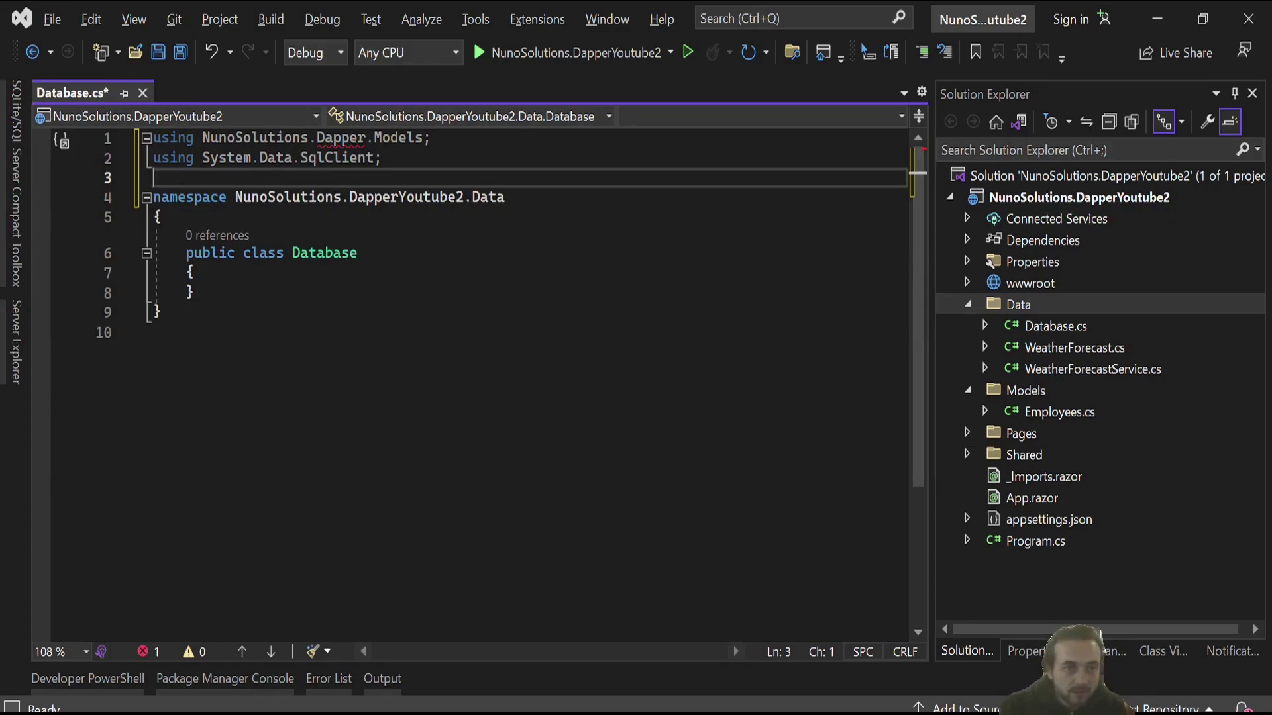
- Correct the Models using to the DapperYoutube2 namespace and save Database.cs
left_click(367, 138)
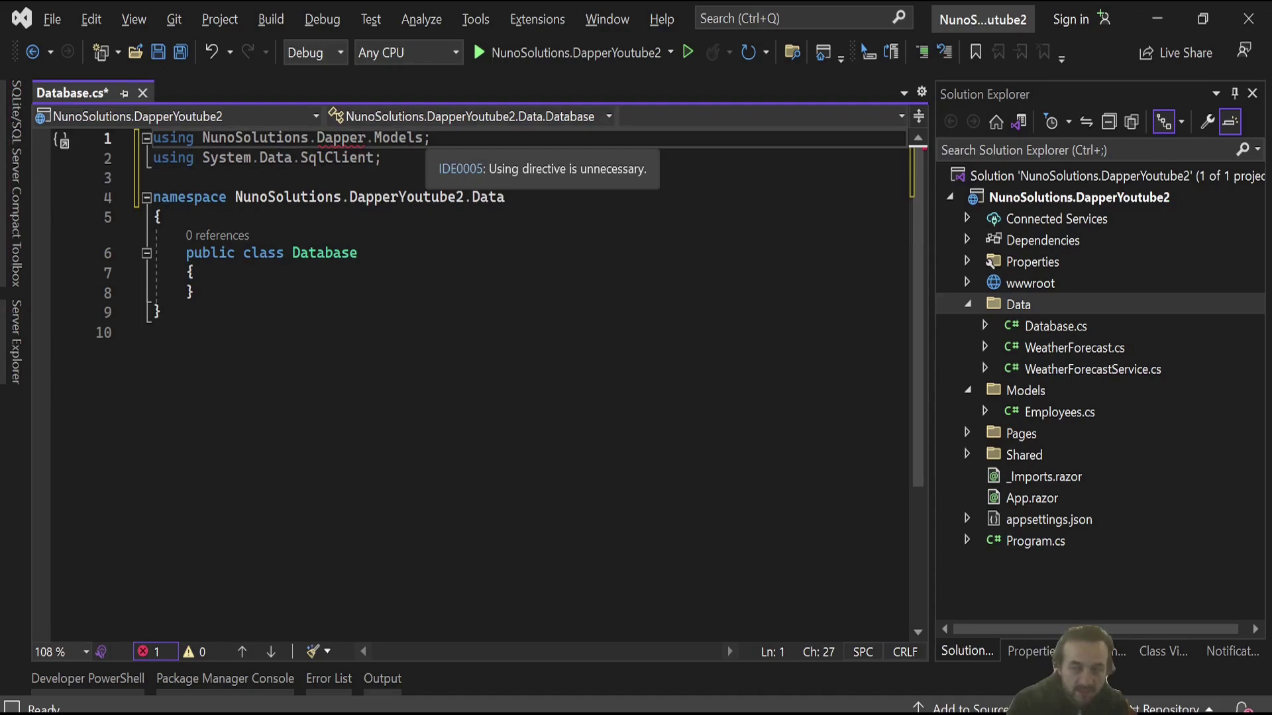
type("Youtube2")
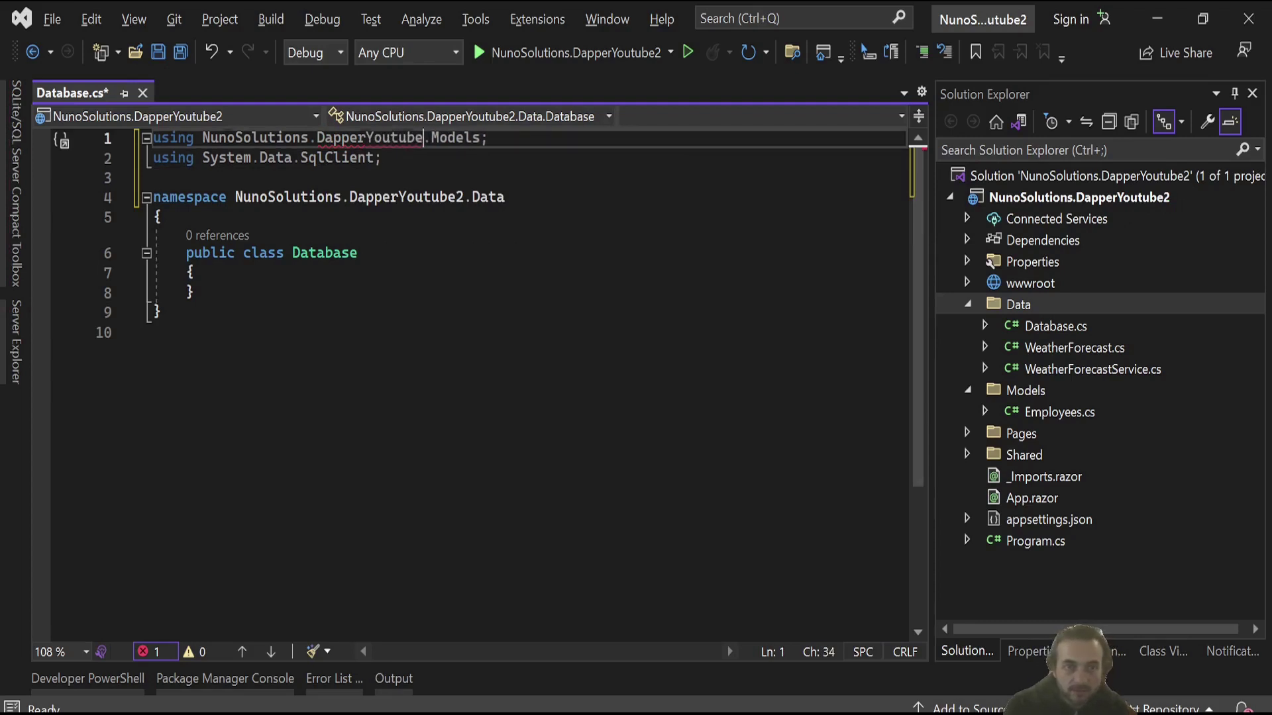
key("Down")
key("Down")
key("Down")
key("ctrl+s")
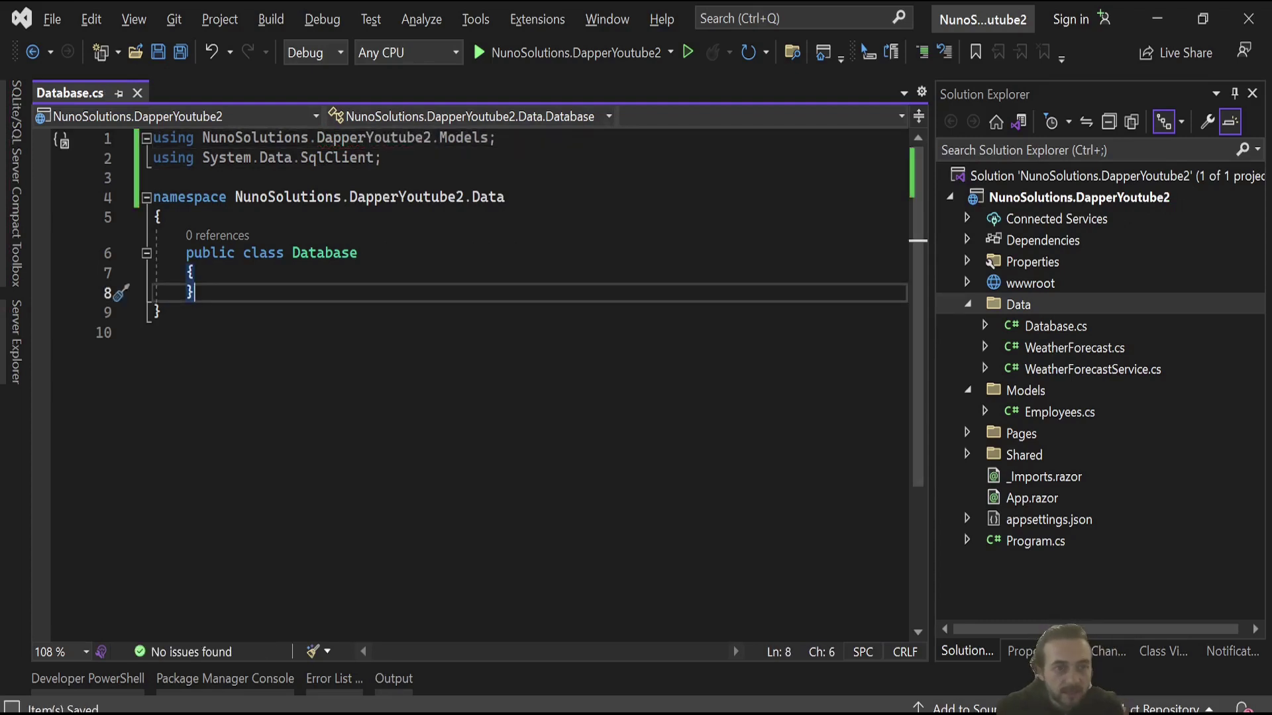
key("Up")
key("Up")
key("Up")
key("Up")
key("End")
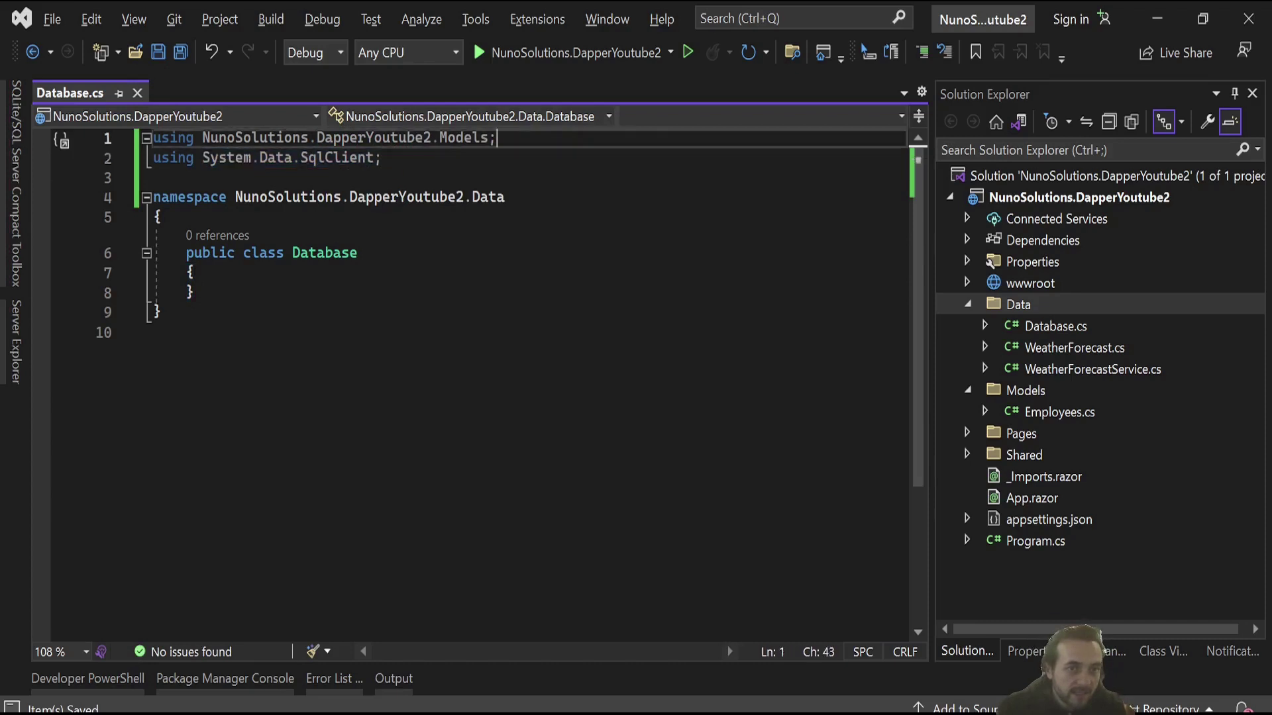
key("Down")
key("Down")
key("Down")
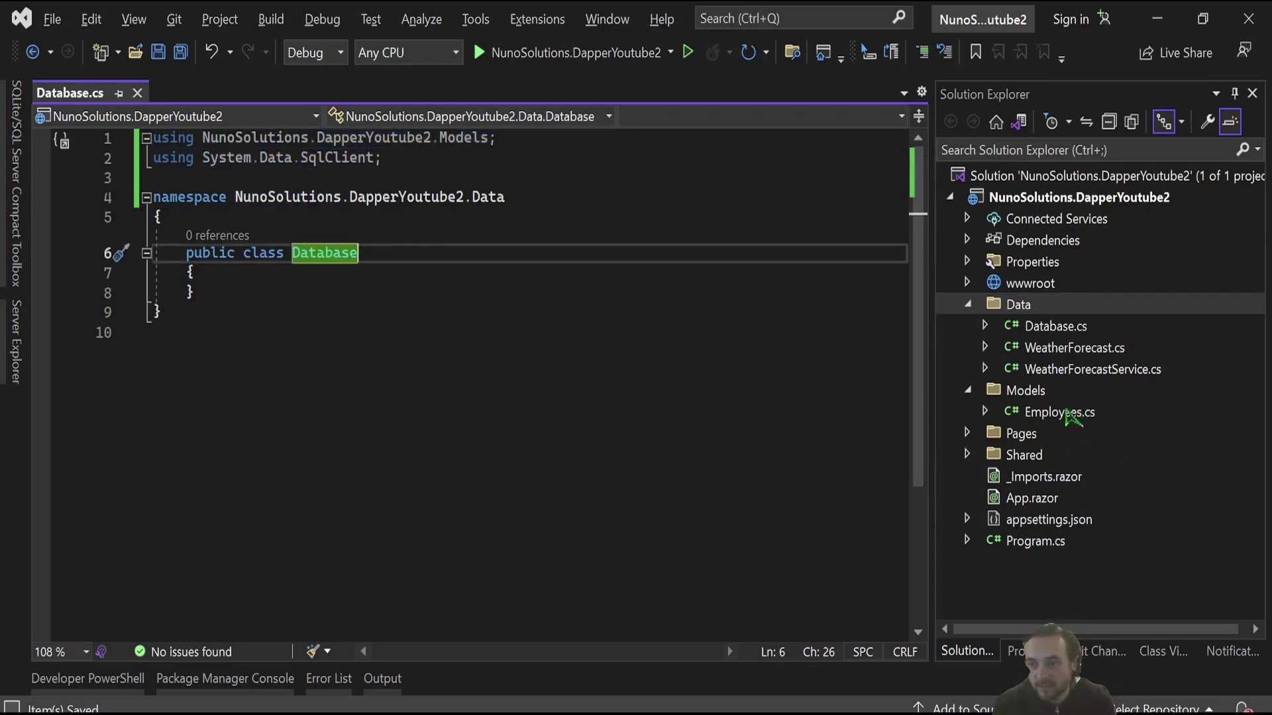
- Switch to the tutorial notes holding the Step 6 GetEmployeesUsingSqlDataReader method
key("alt+Tab")
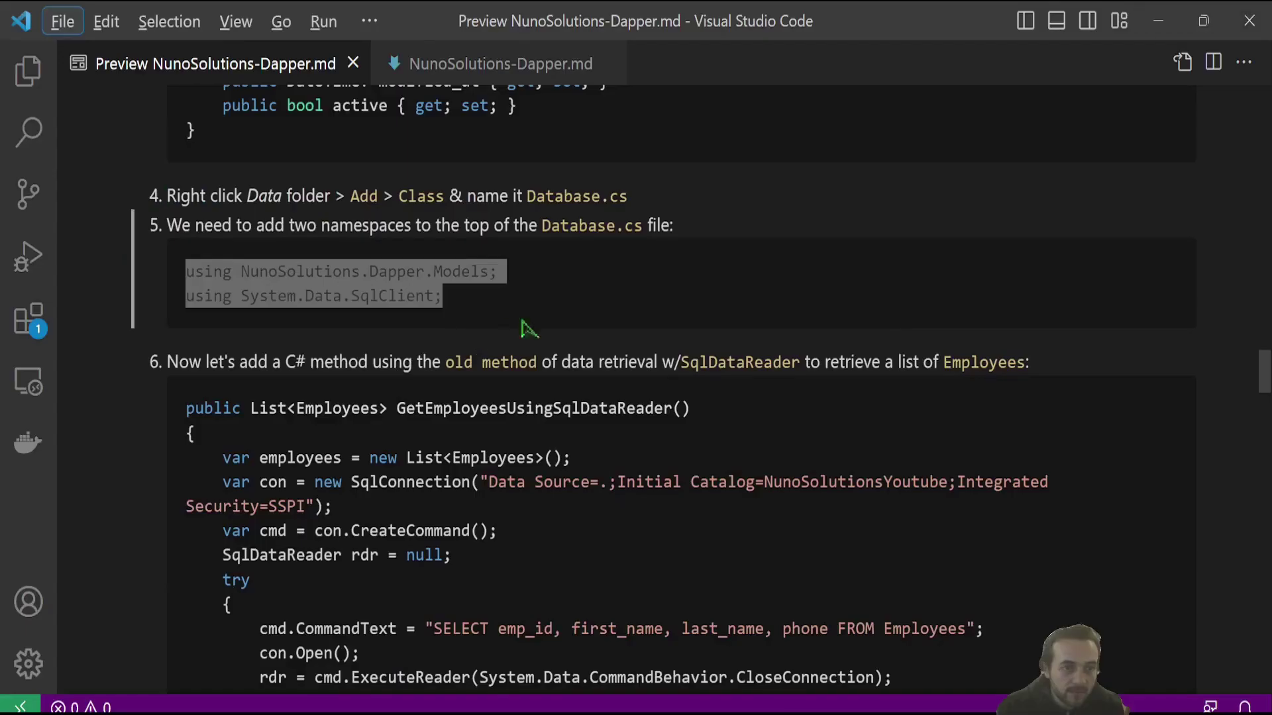
scroll(756, 338, "down", 3)
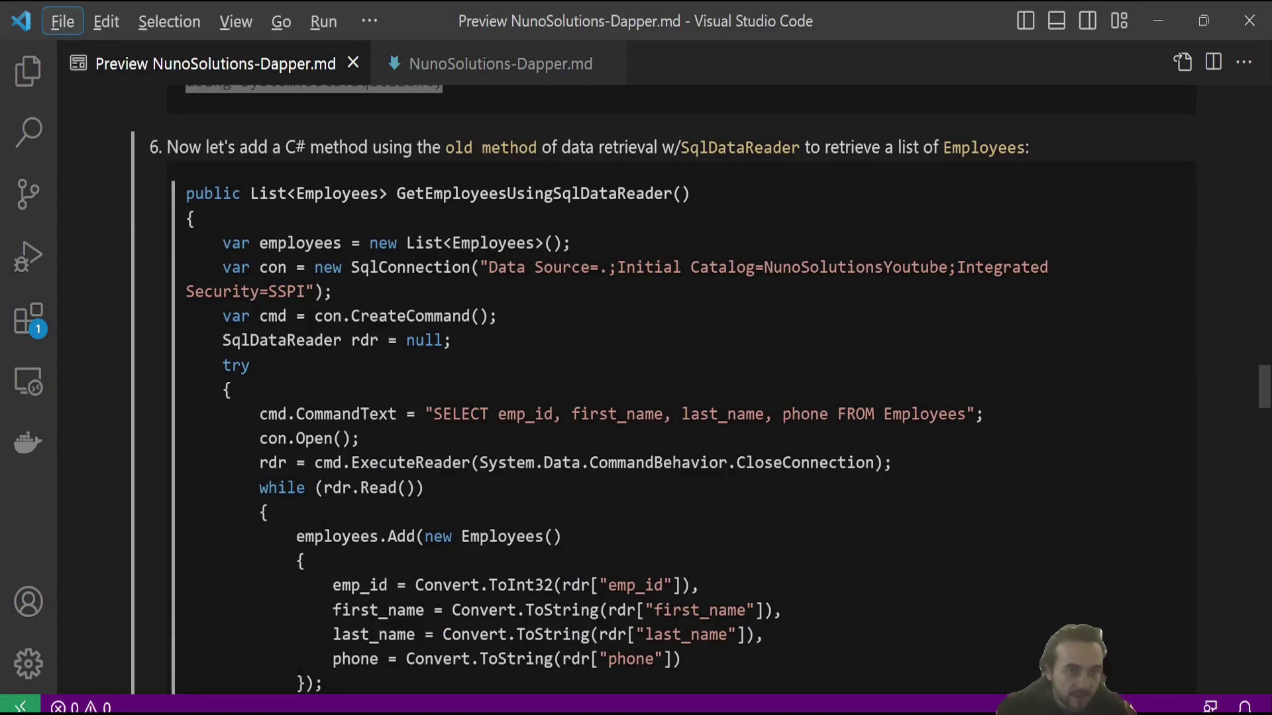
mouse_move(186, 192)
left_mouse_down()
mouse_move(881, 437)
mouse_move(282, 449)
left_mouse_up()
scroll(880, 437, "down", 5)
- Paste GetEmployeesUsingSqlDataReader into the Database class and mark both the method and class static
key("alt+Tab")
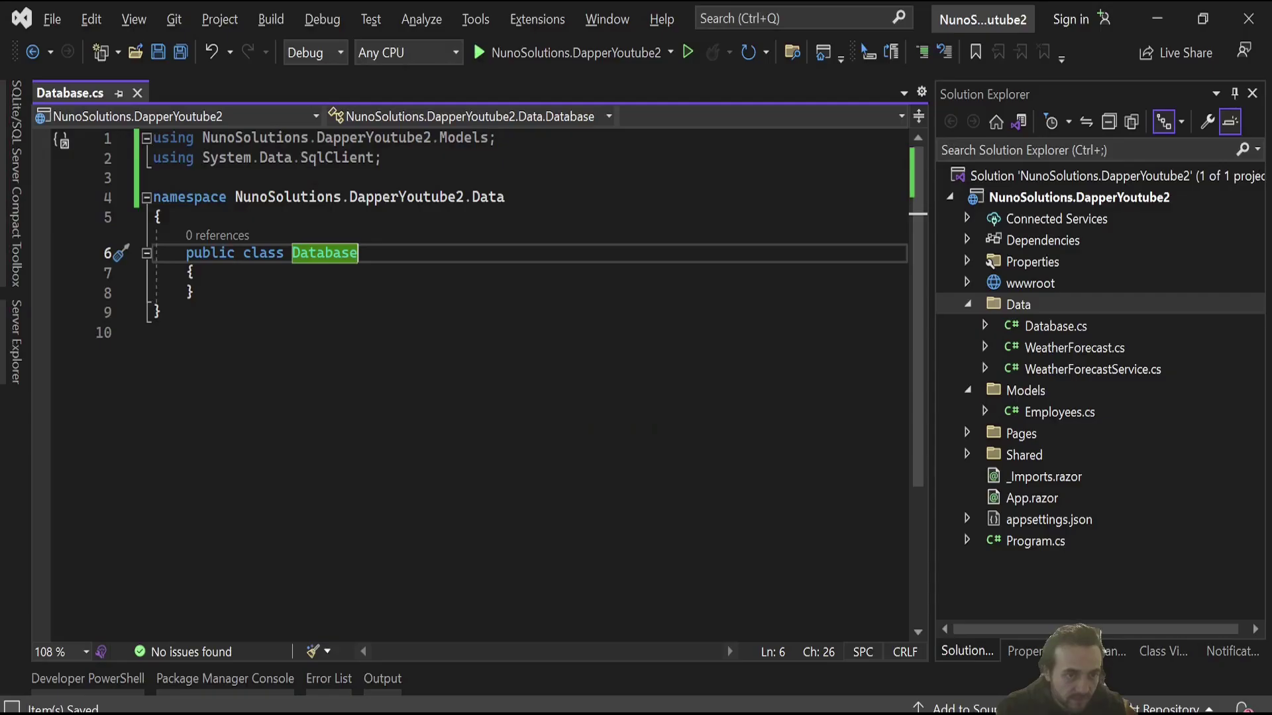
key("Down")
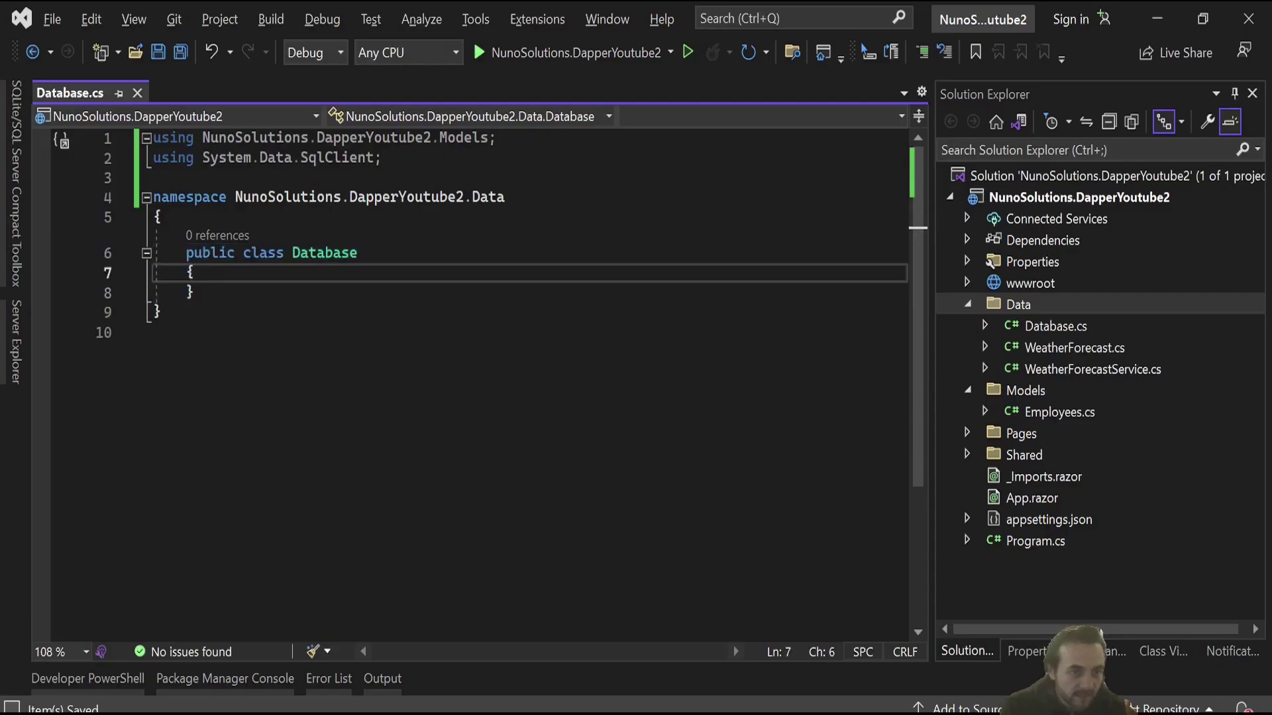
key("Return")
key("ctrl+v")
scroll(471, 378, "down", 4)
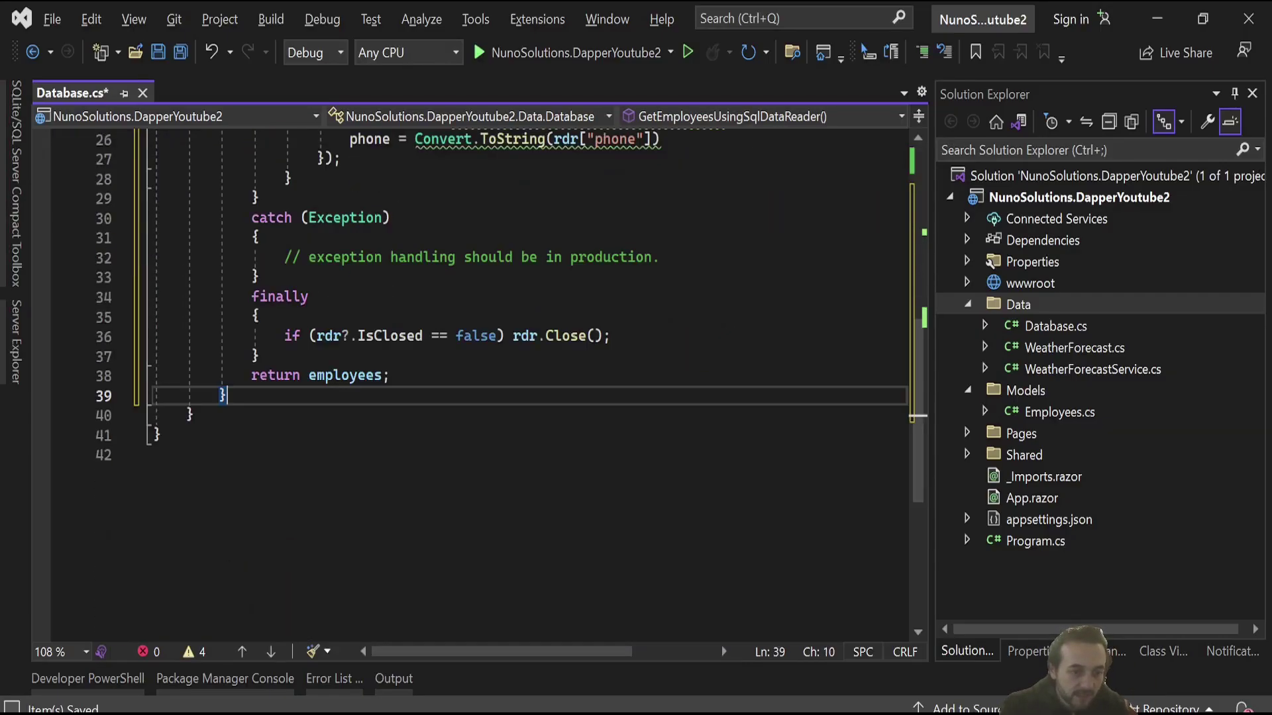
scroll(472, 378, "up", 8)
key("ctrl+r")
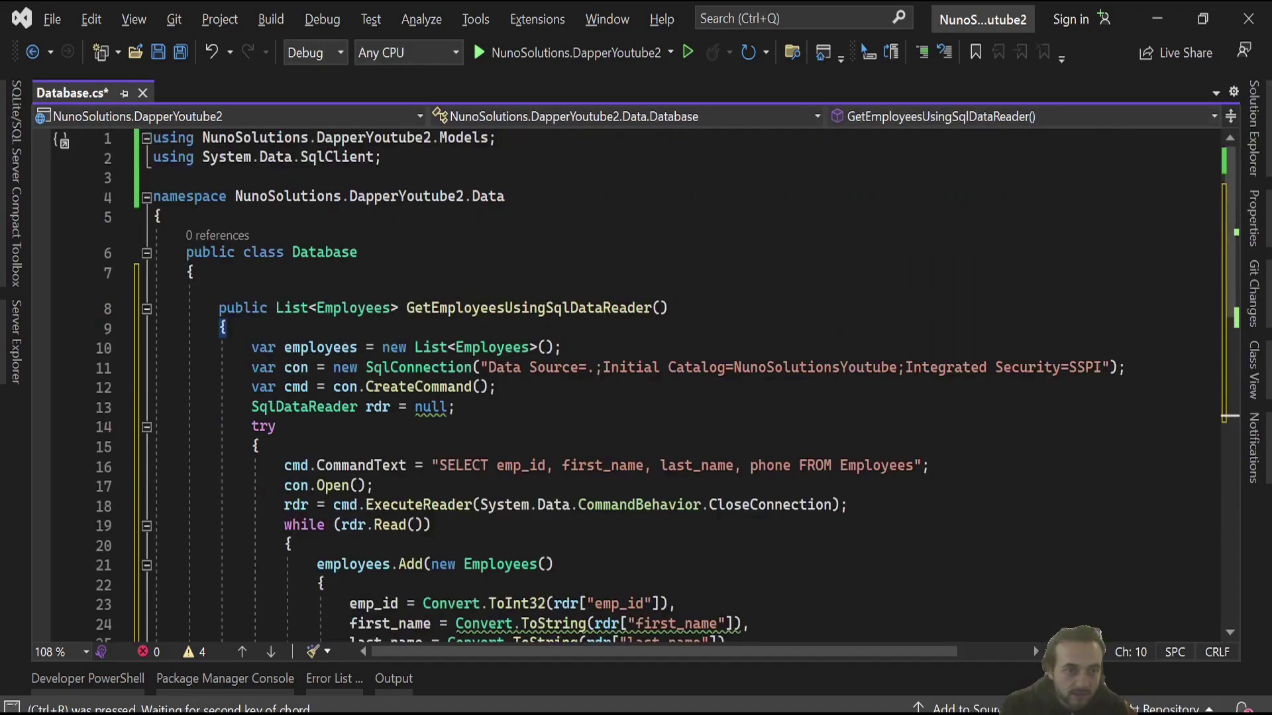
key("s")
left_click(276, 308)
type("stat")
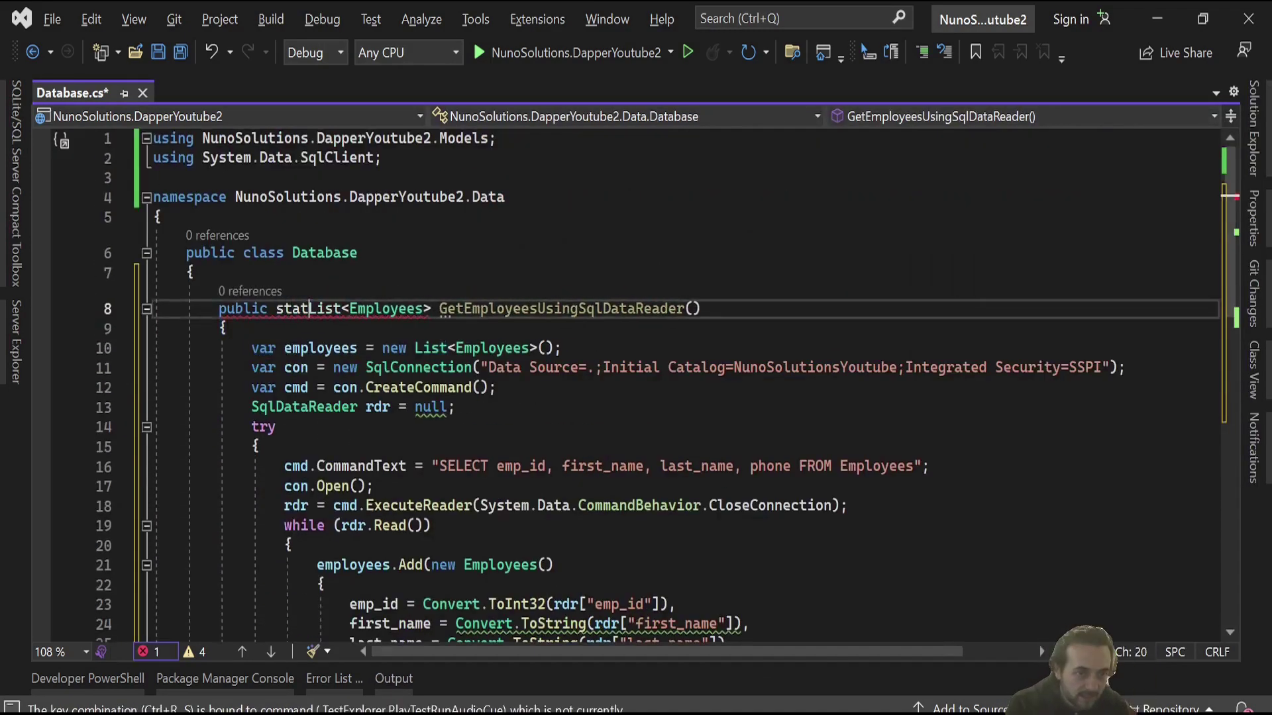
type("ic")
key("ctrl+Left")
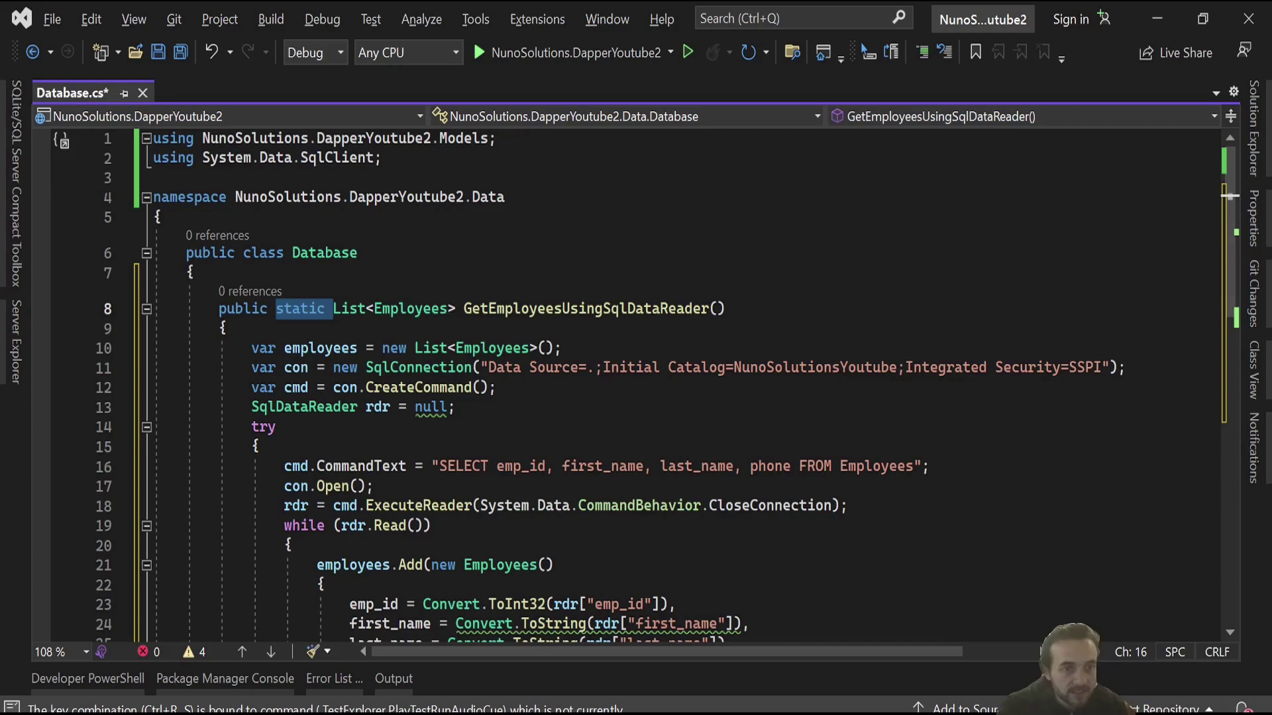
left_click(244, 253)
type("static")
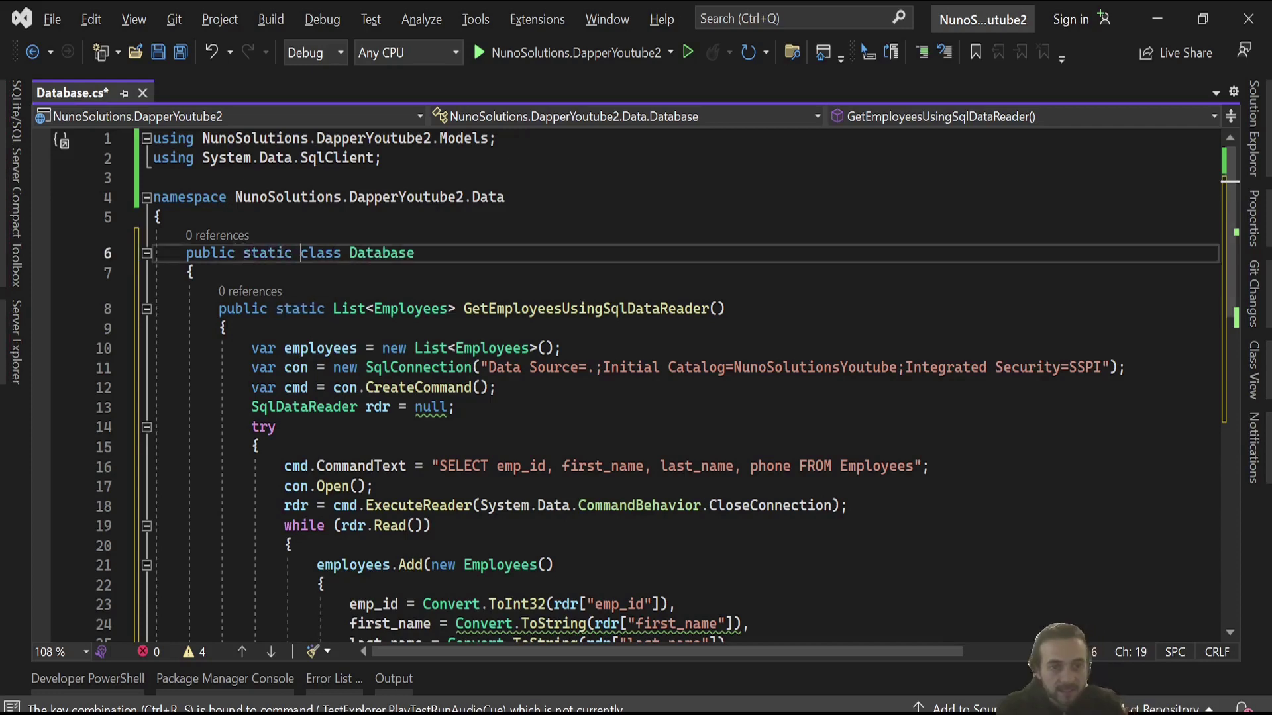
scroll(596, 248, "down", 2)
double_click(596, 189)
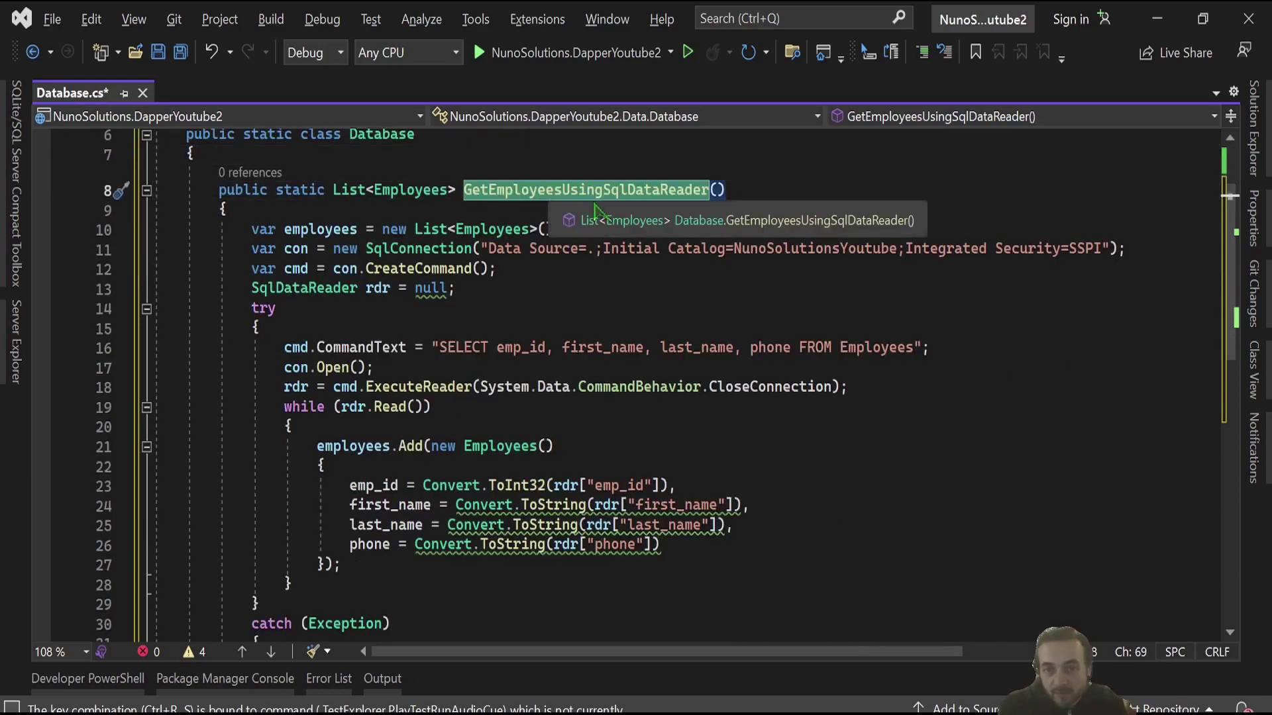
key("ctrl+c")
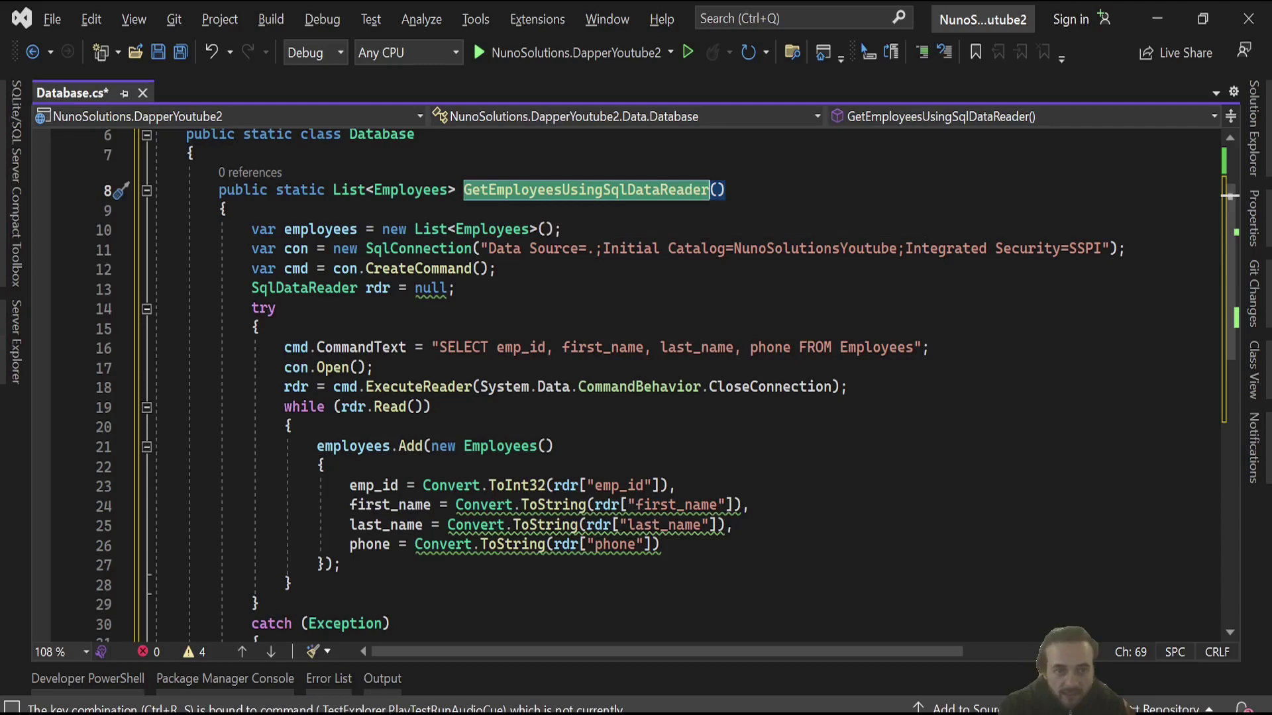
key("Down")
key("Down")
key("Home")
key("shift+End")
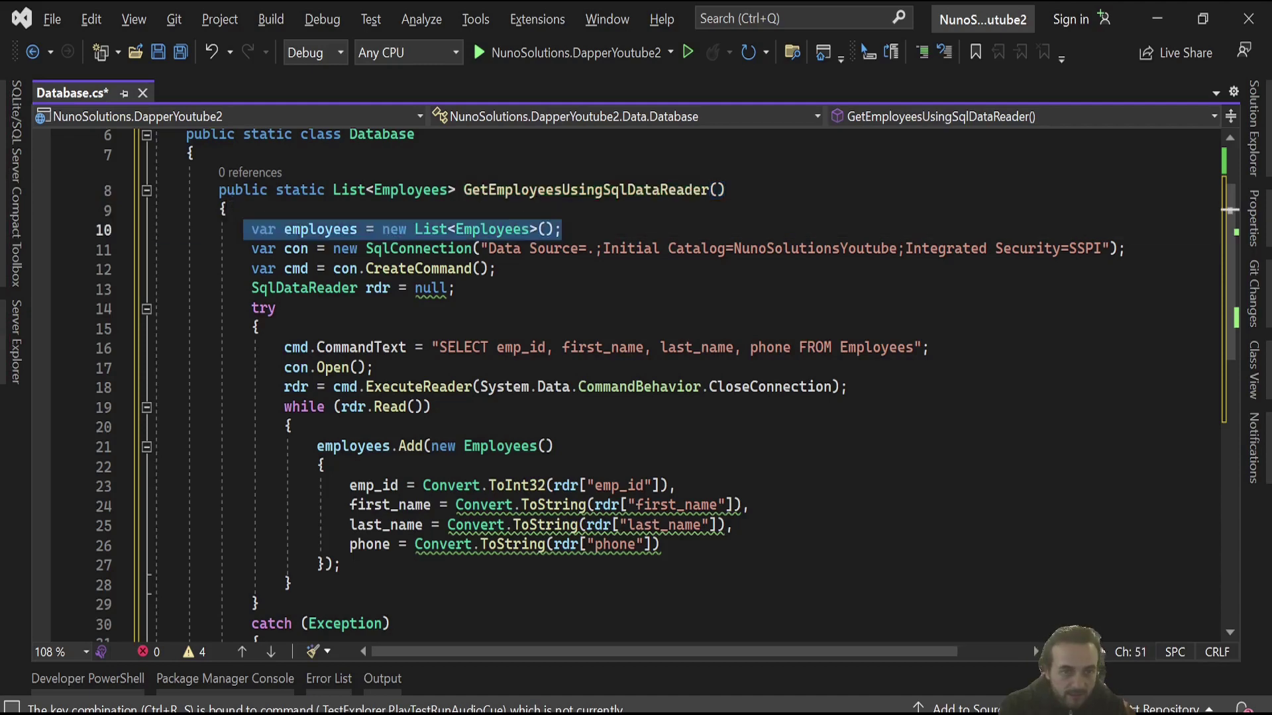
left_click(356, 229)
scroll(356, 229, "down", 4)
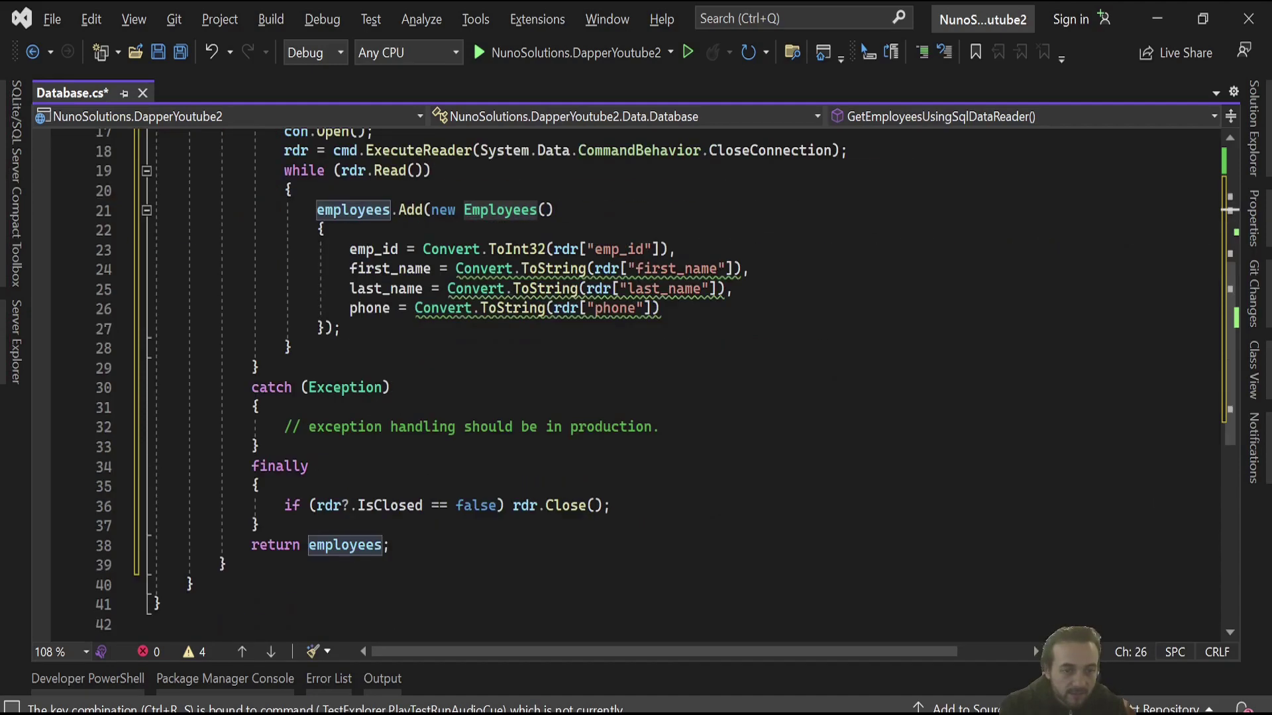
scroll(356, 230, "up", 4)
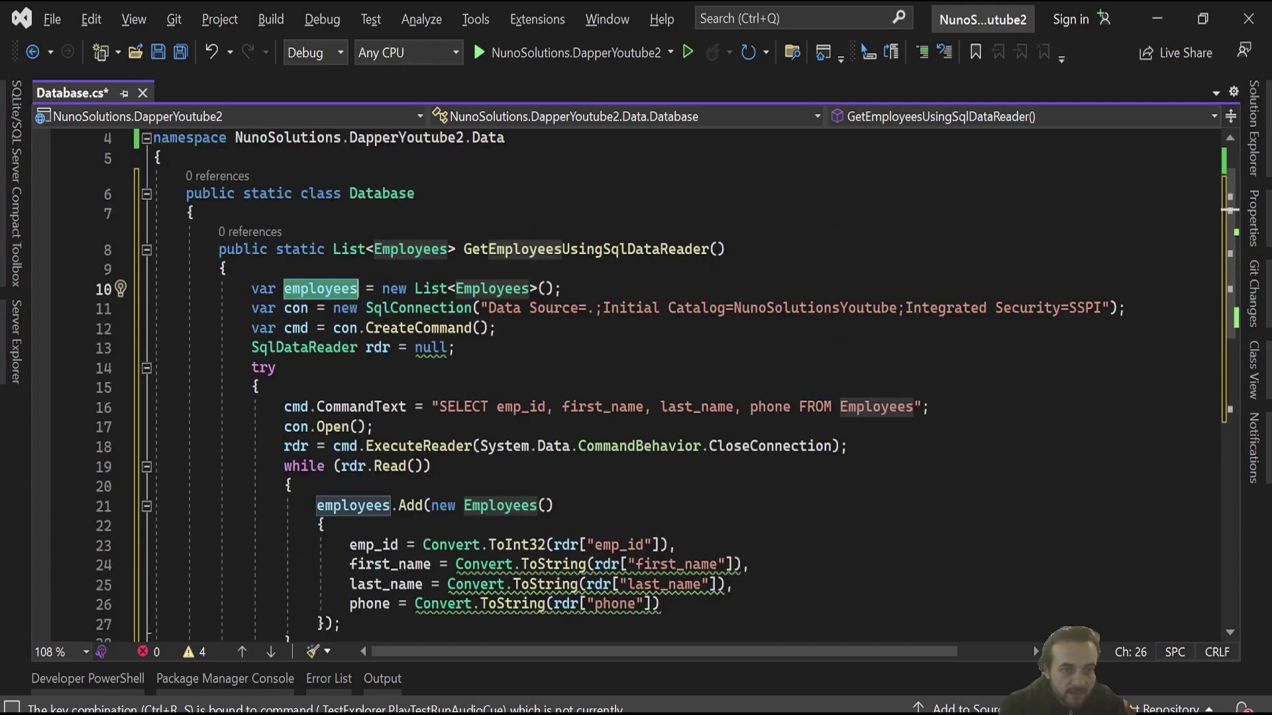
left_click(457, 249)
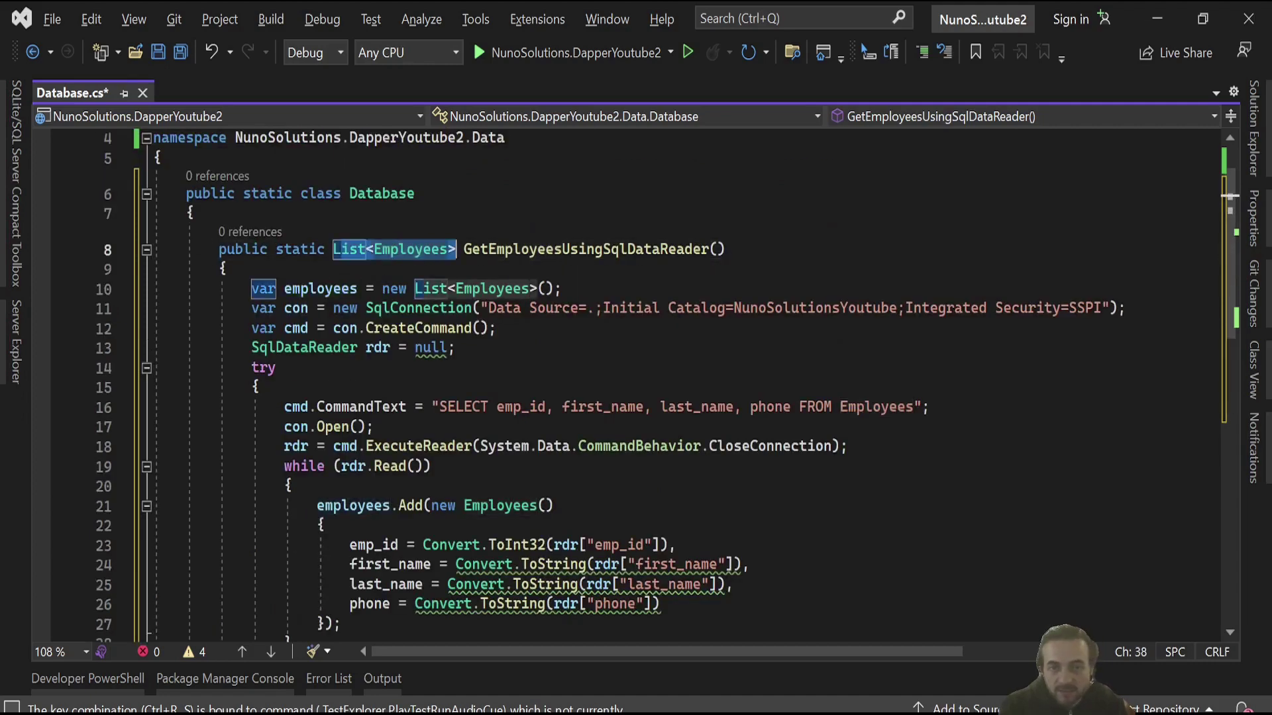
key("Down")
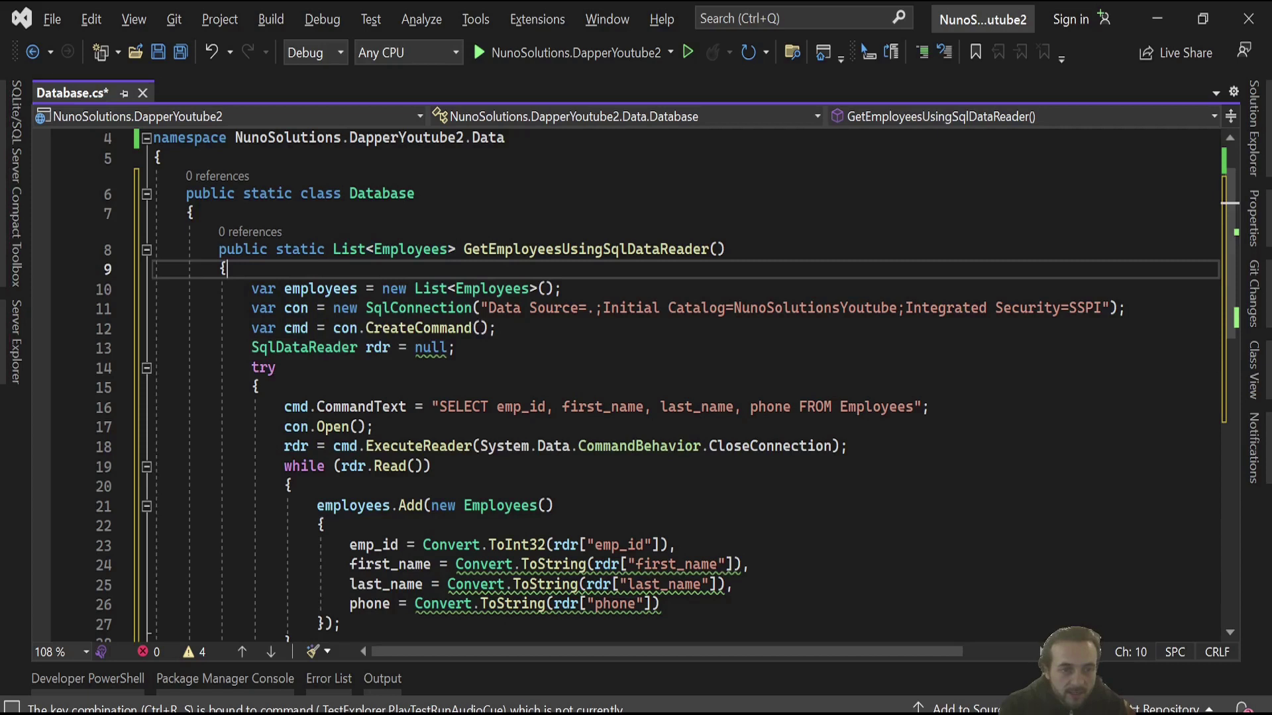
left_click_drag(366, 308, 1126, 308)
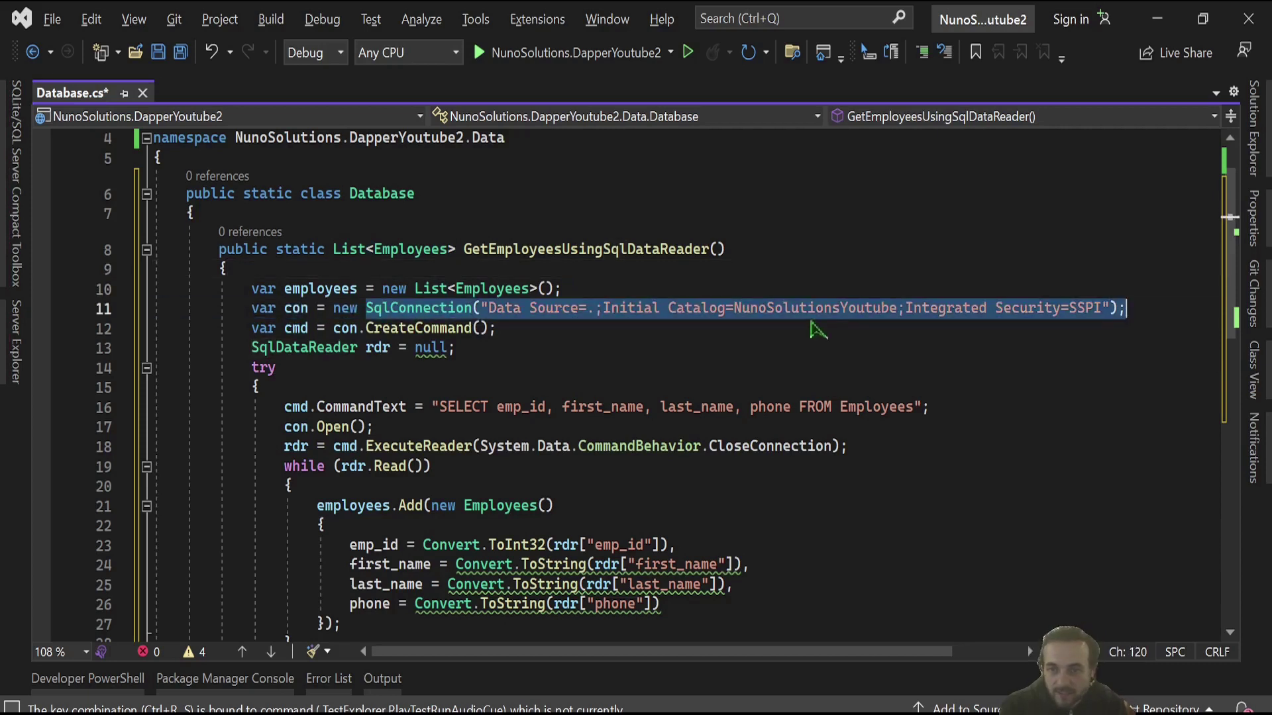
left_click(770, 316)
left_click_drag(603, 308, 898, 308)
- Check the NunoSolutionsYoutube database name in SSMS Object Explorer, then return to Database.cs
key("alt+Tab")
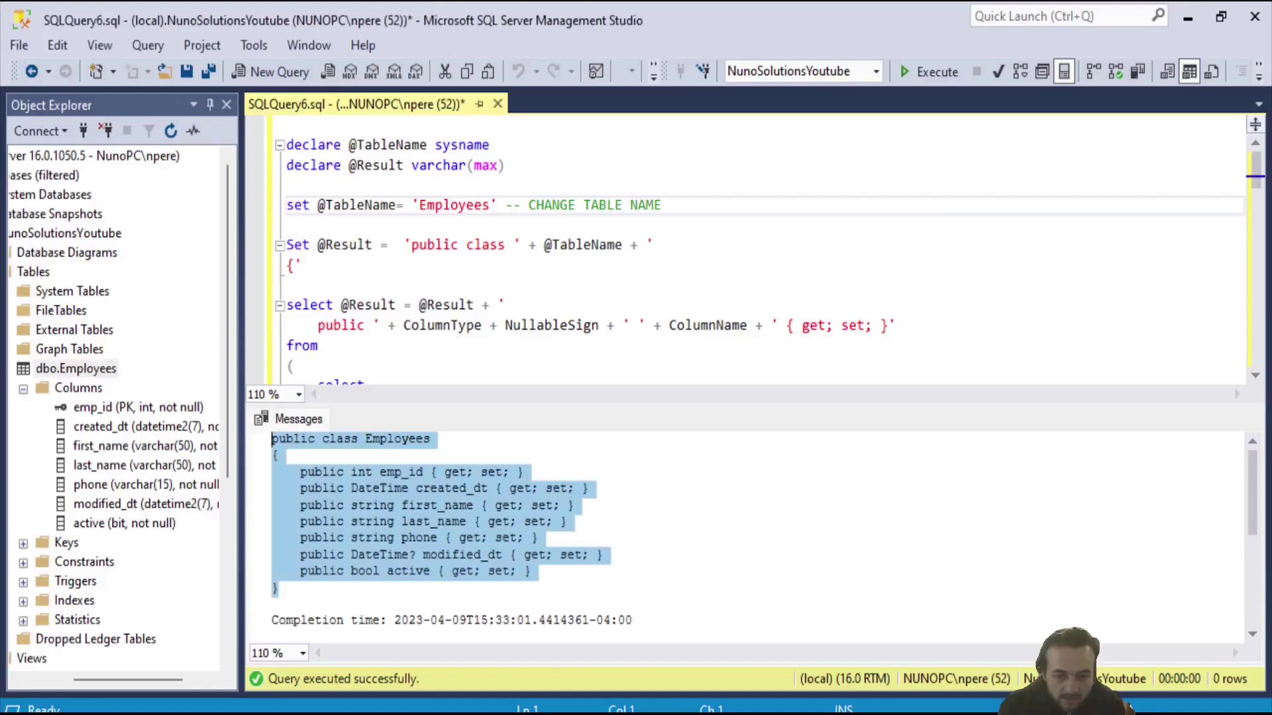
left_click(118, 617)
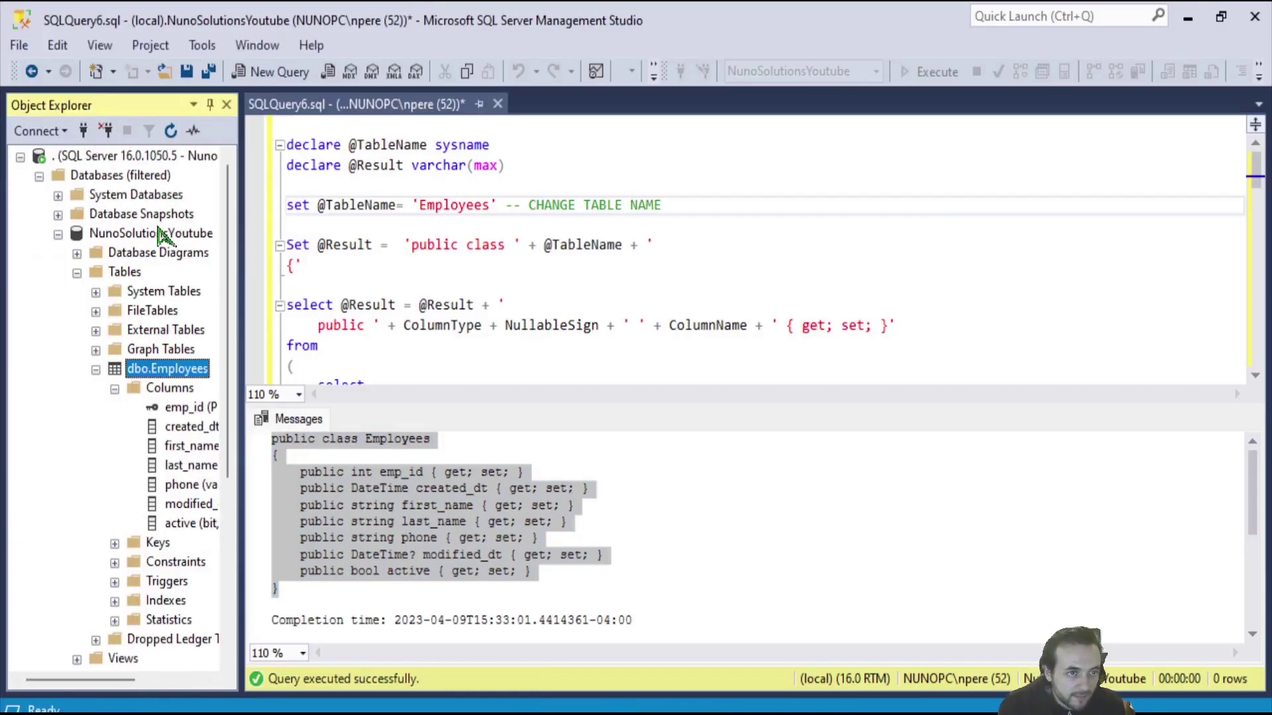
left_click(159, 236)
left_click(185, 237)
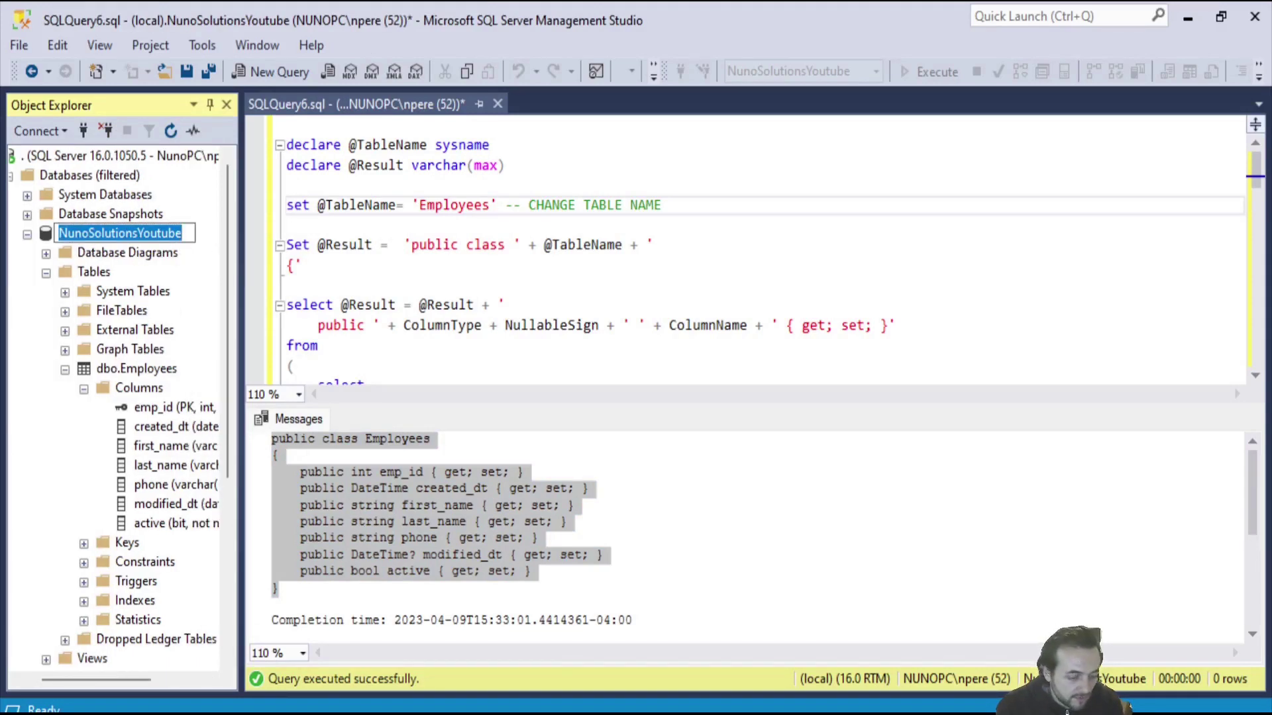
left_click(1188, 17)
key("ctrl+v")
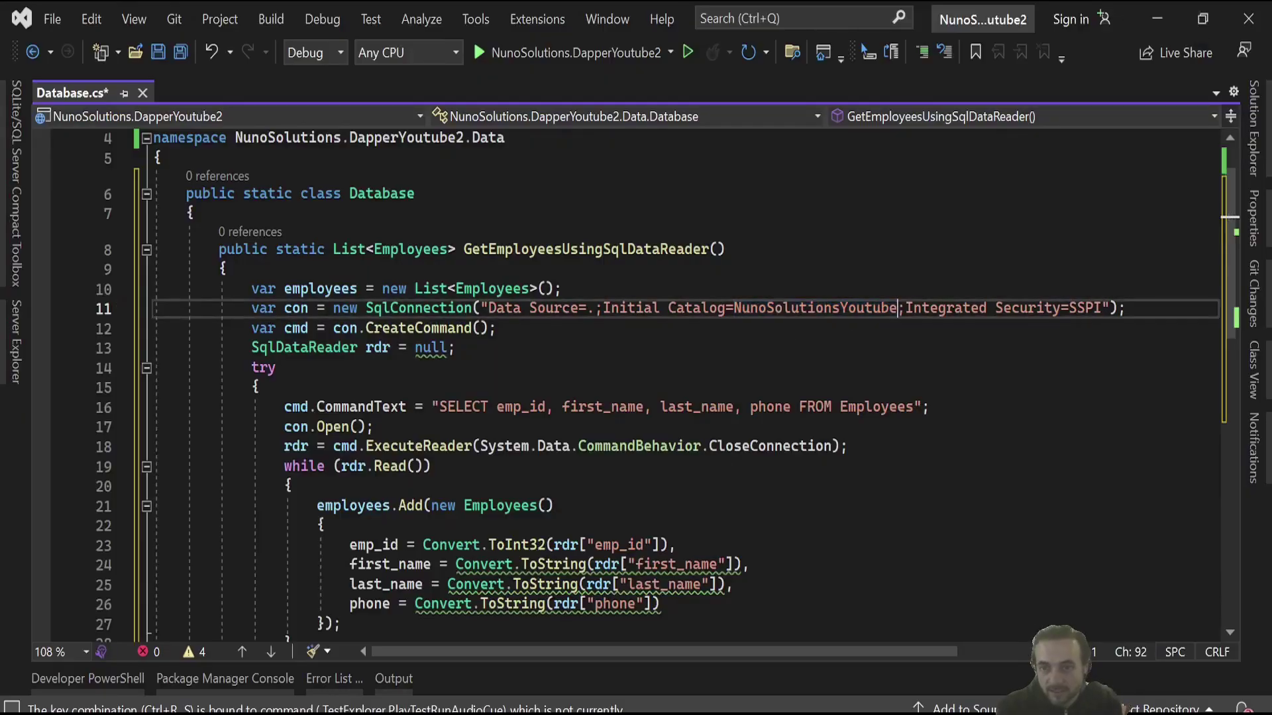
key("Down")
key("Down")
key("shift+Down")
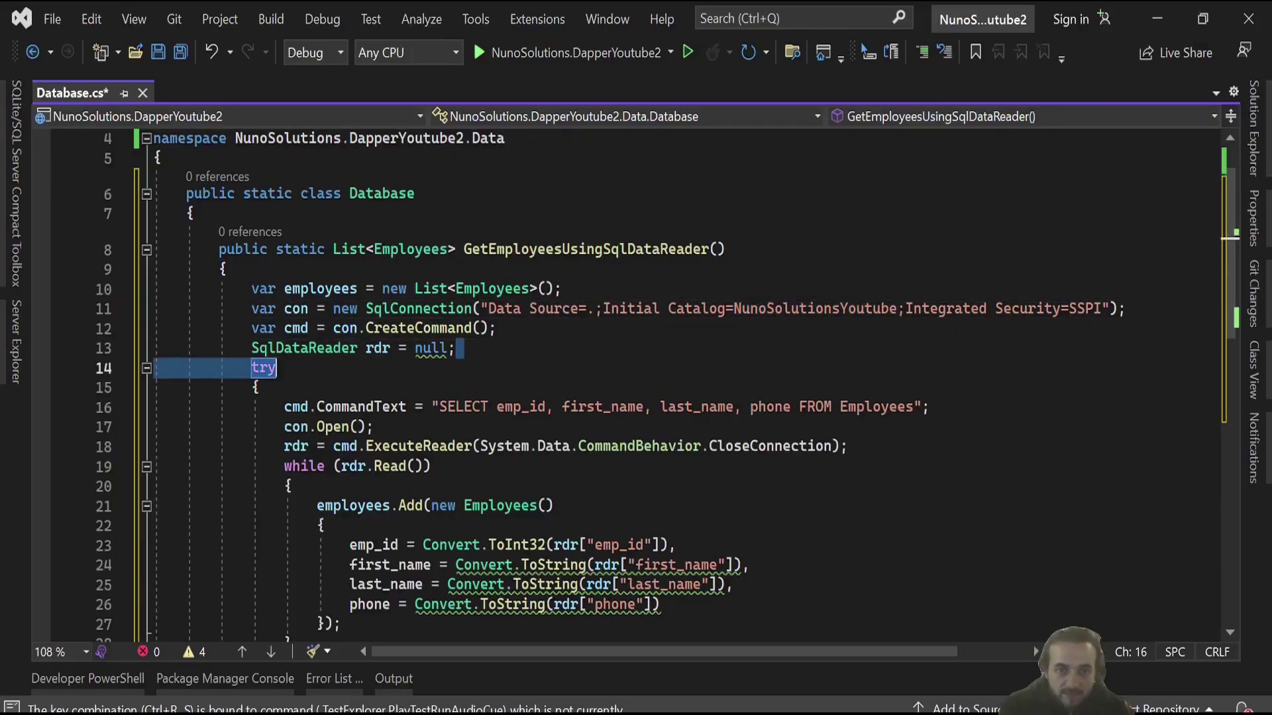
left_click_drag(488, 308, 590, 309)
mouse_move(590, 310)
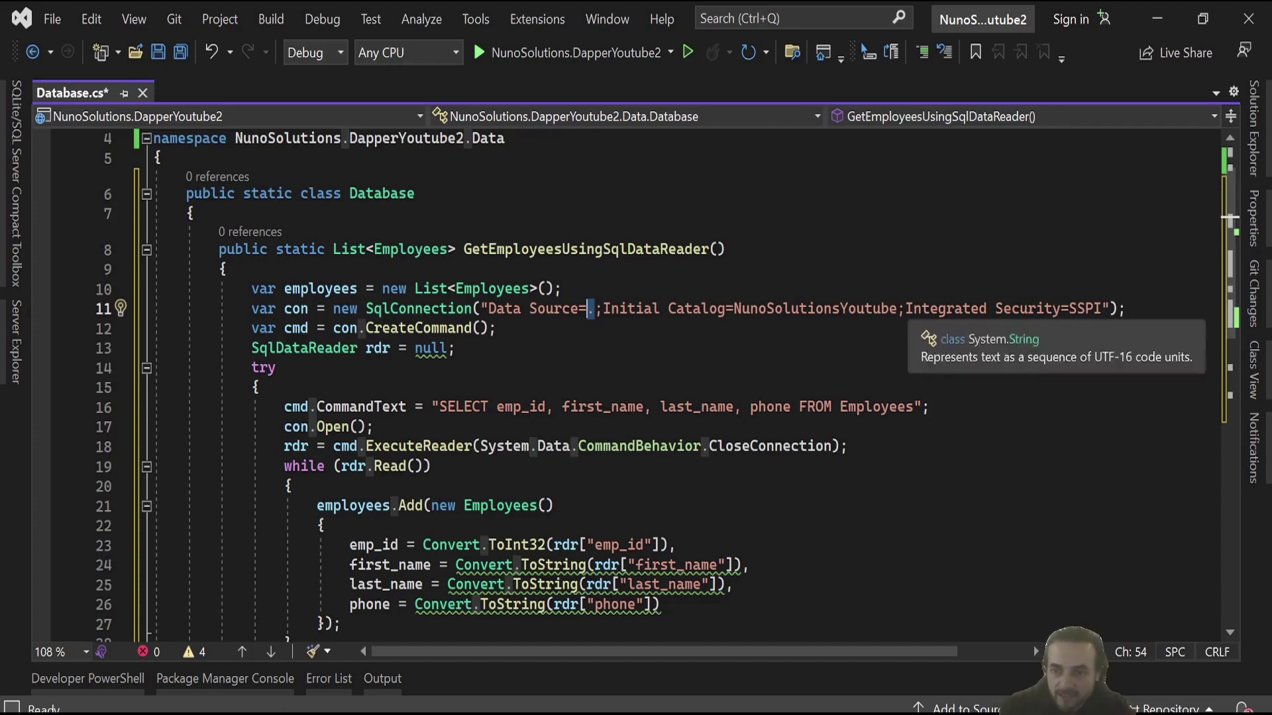
left_click_drag(905, 309, 1103, 308)
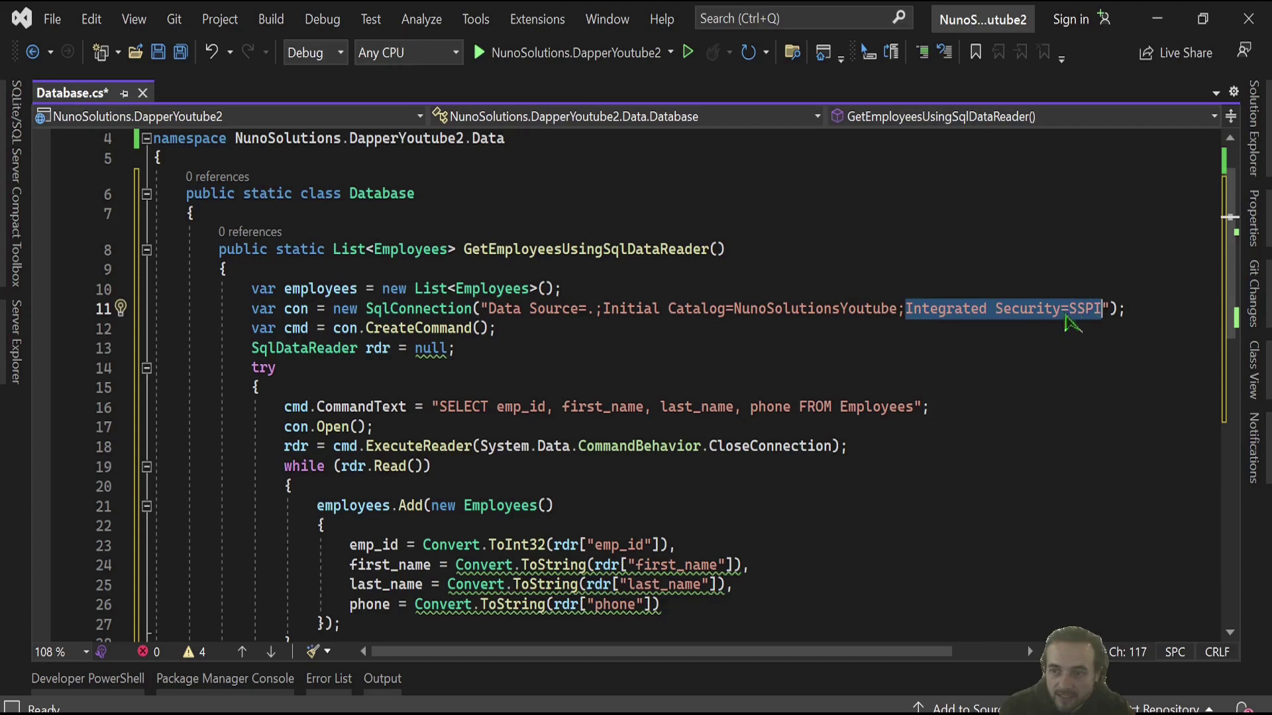
mouse_move(994, 308)
left_click(479, 328)
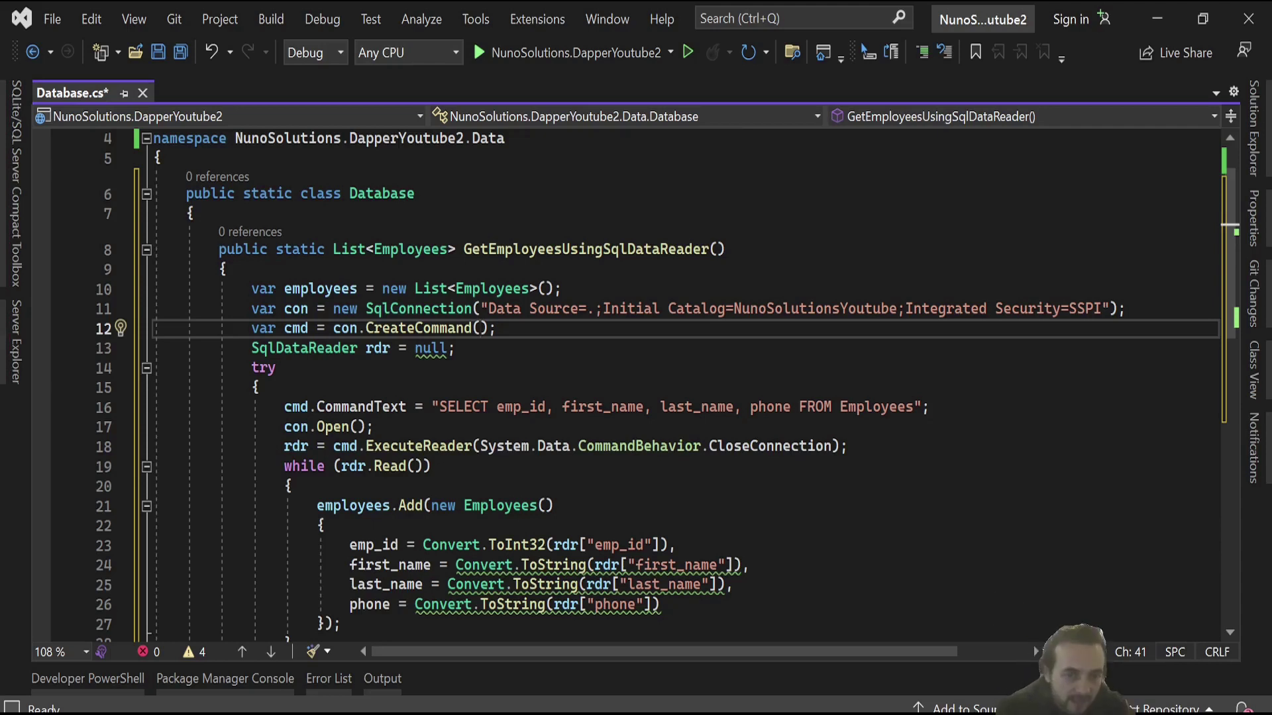
double_click(408, 329)
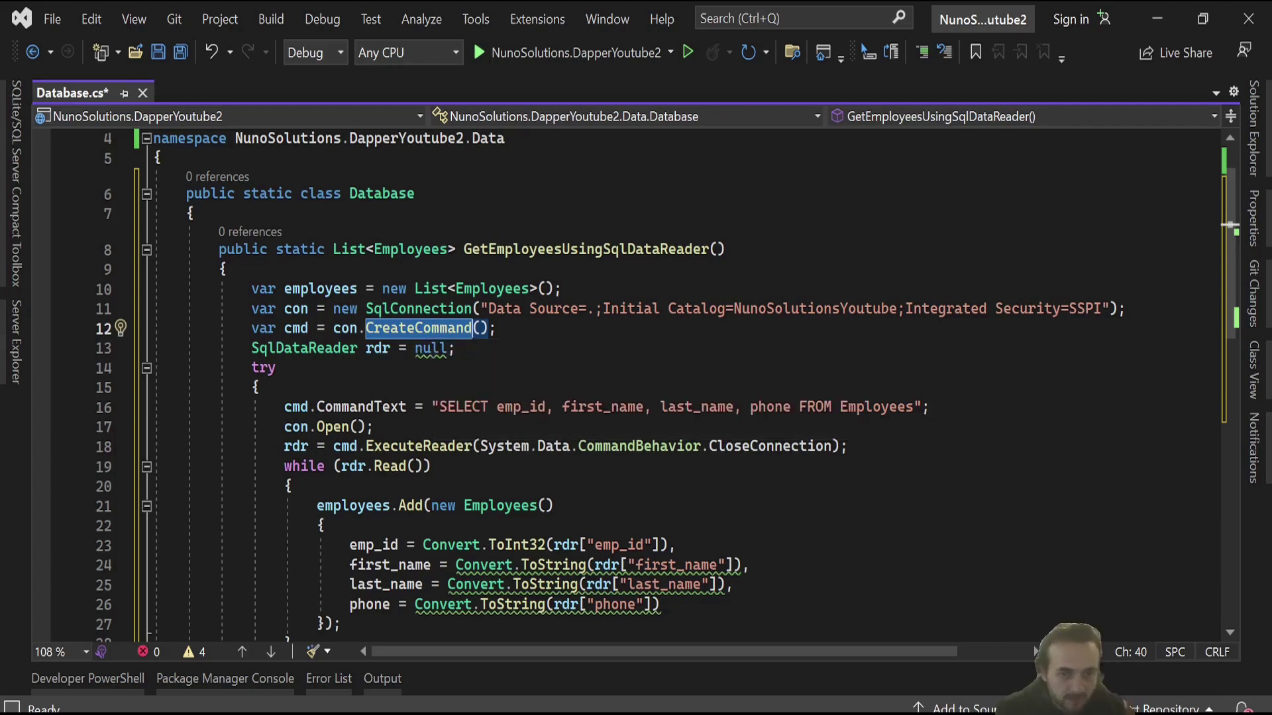
double_click(303, 348)
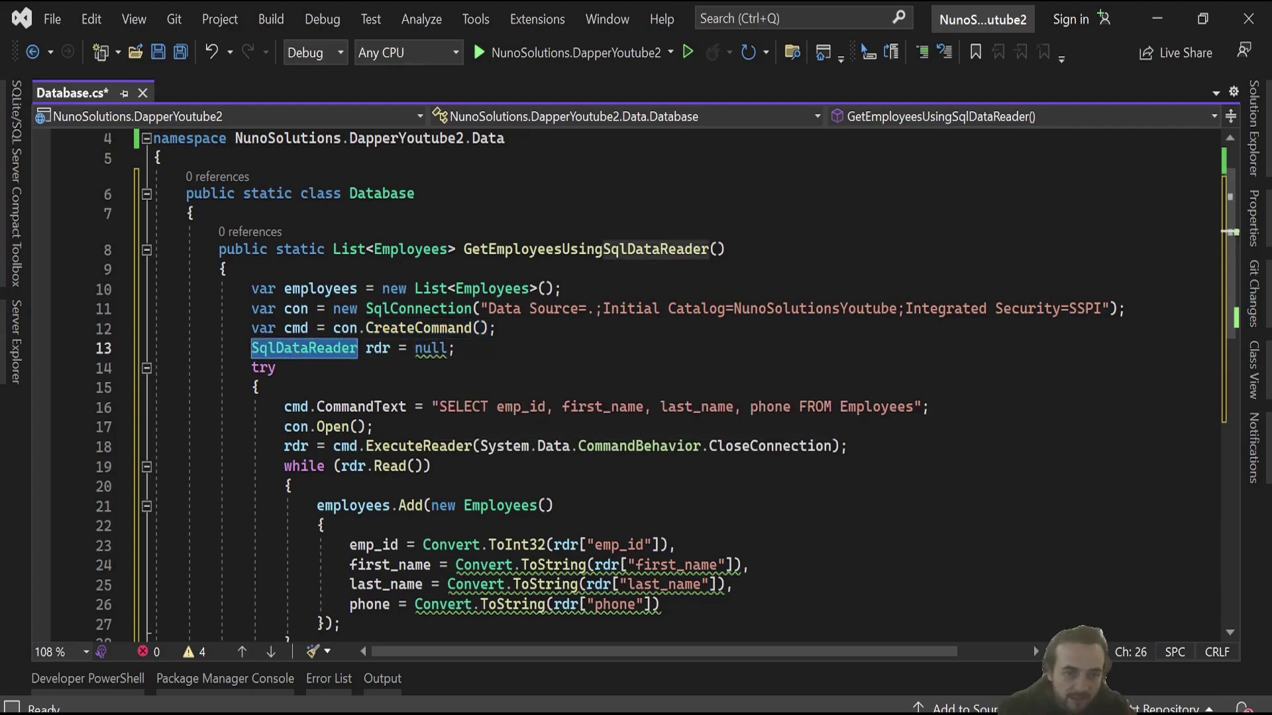
scroll(303, 347, "down", 1)
scroll(636, 388, "down", 1)
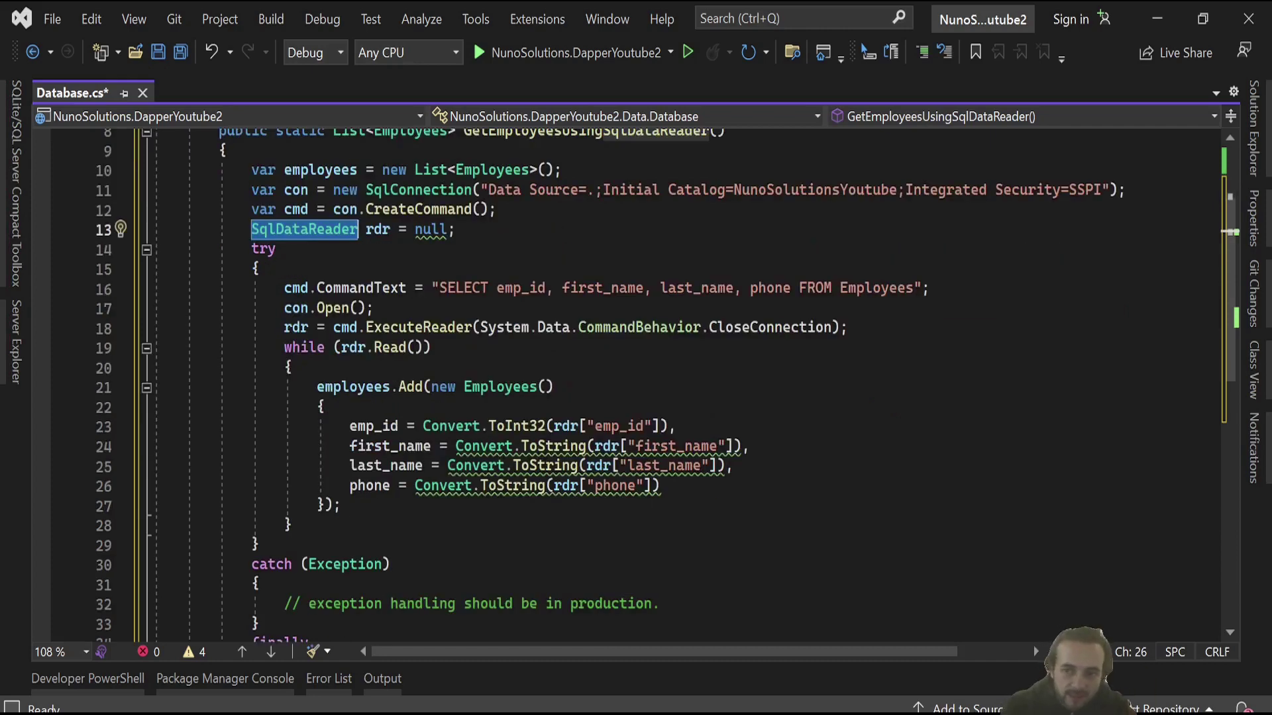
- Review the SELECT query, ExecuteReader call and employee read loop in Database.cs
left_click_drag(930, 289, 261, 268)
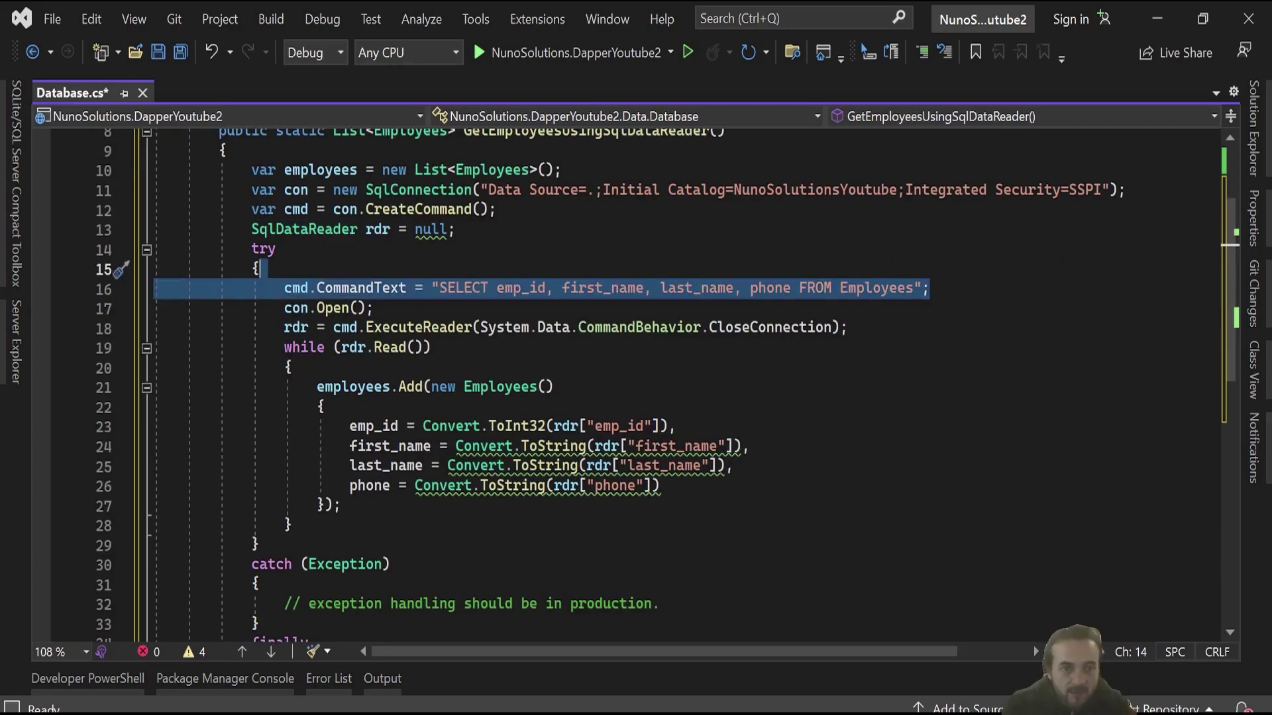
left_click(325, 308)
left_click_drag(848, 327, 381, 308)
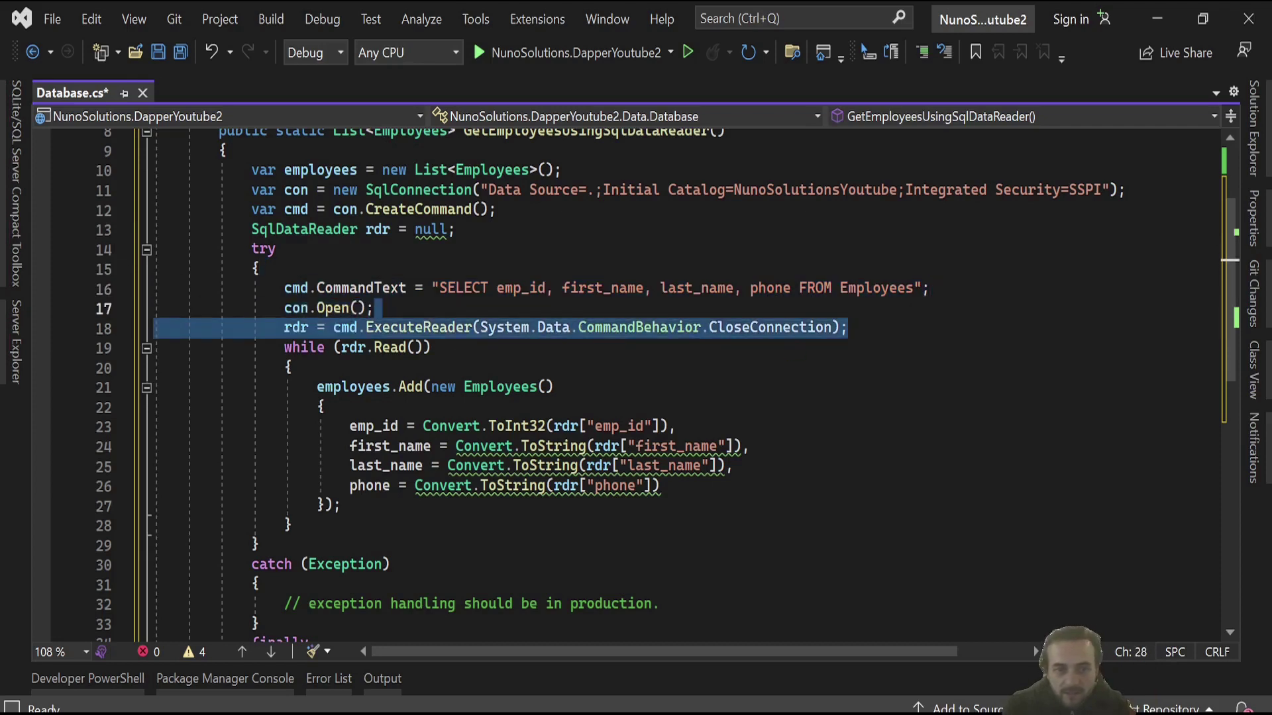
mouse_move(432, 347)
left_mouse_down()
mouse_move(293, 368)
mouse_move(341, 504)
left_mouse_up()
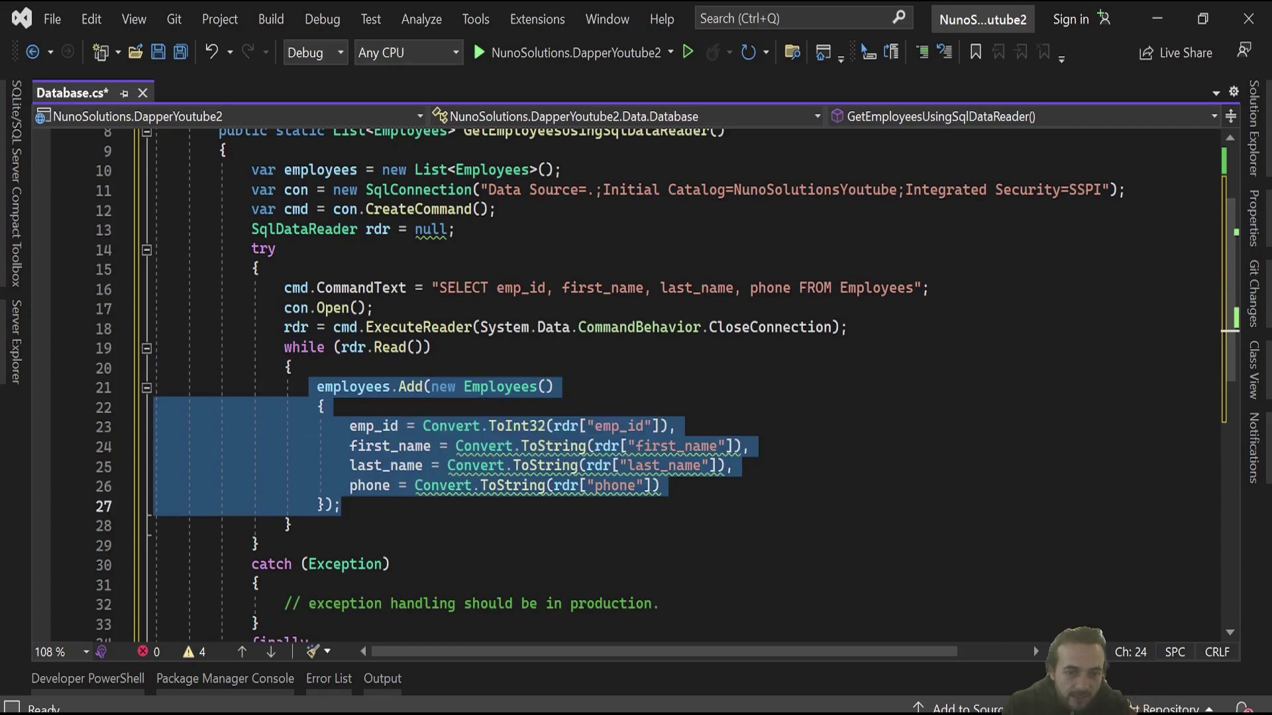
left_click_drag(548, 426, 676, 425)
left_click_drag(594, 446, 715, 447)
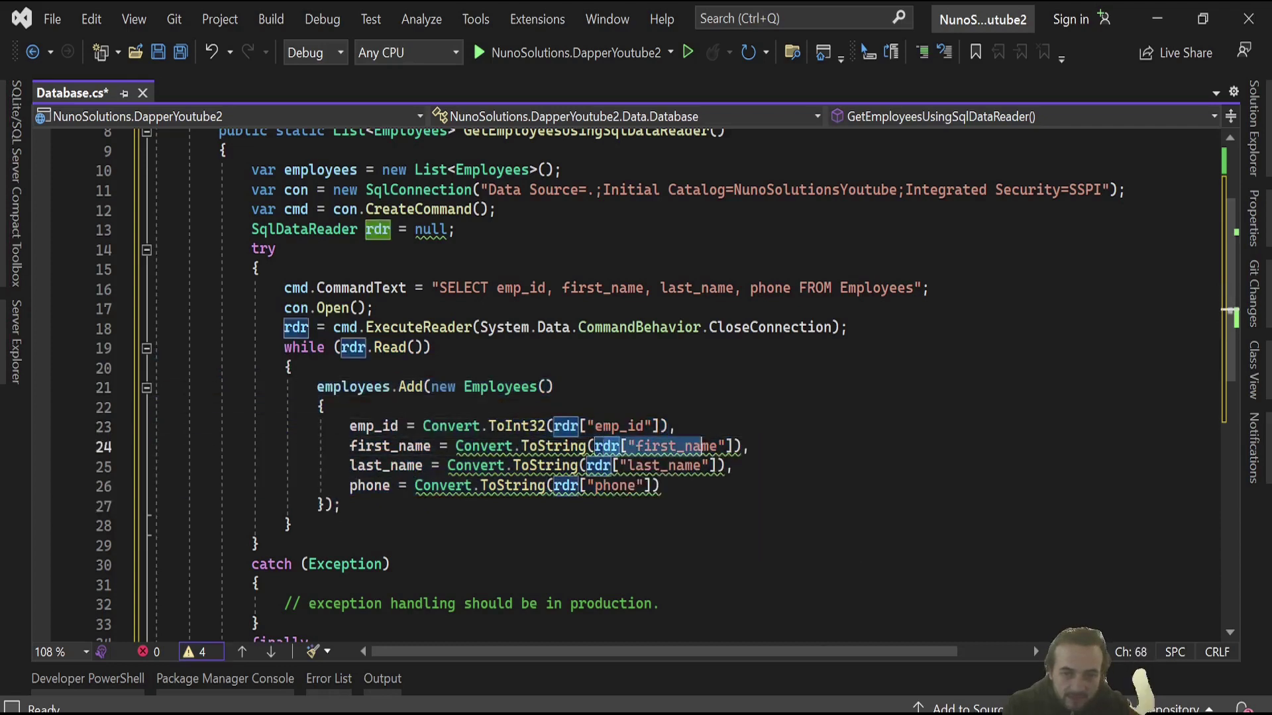
left_click(375, 426)
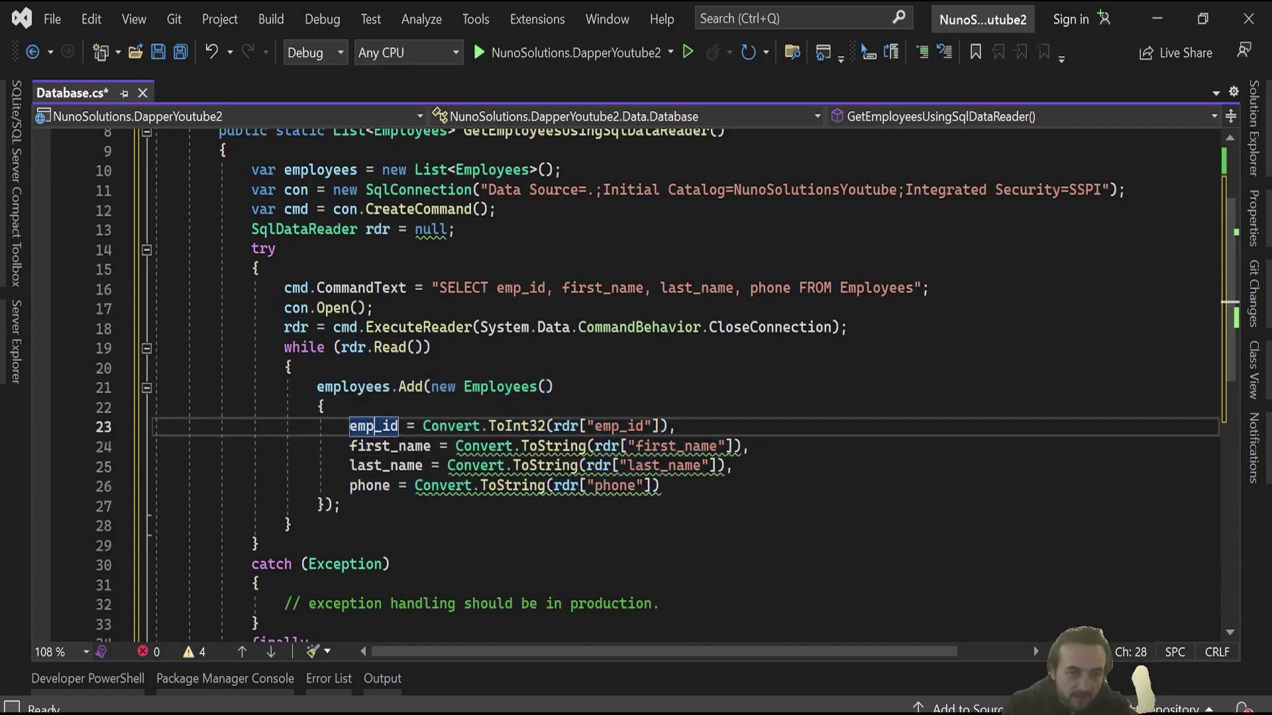
left_click(375, 446)
left_click(365, 485)
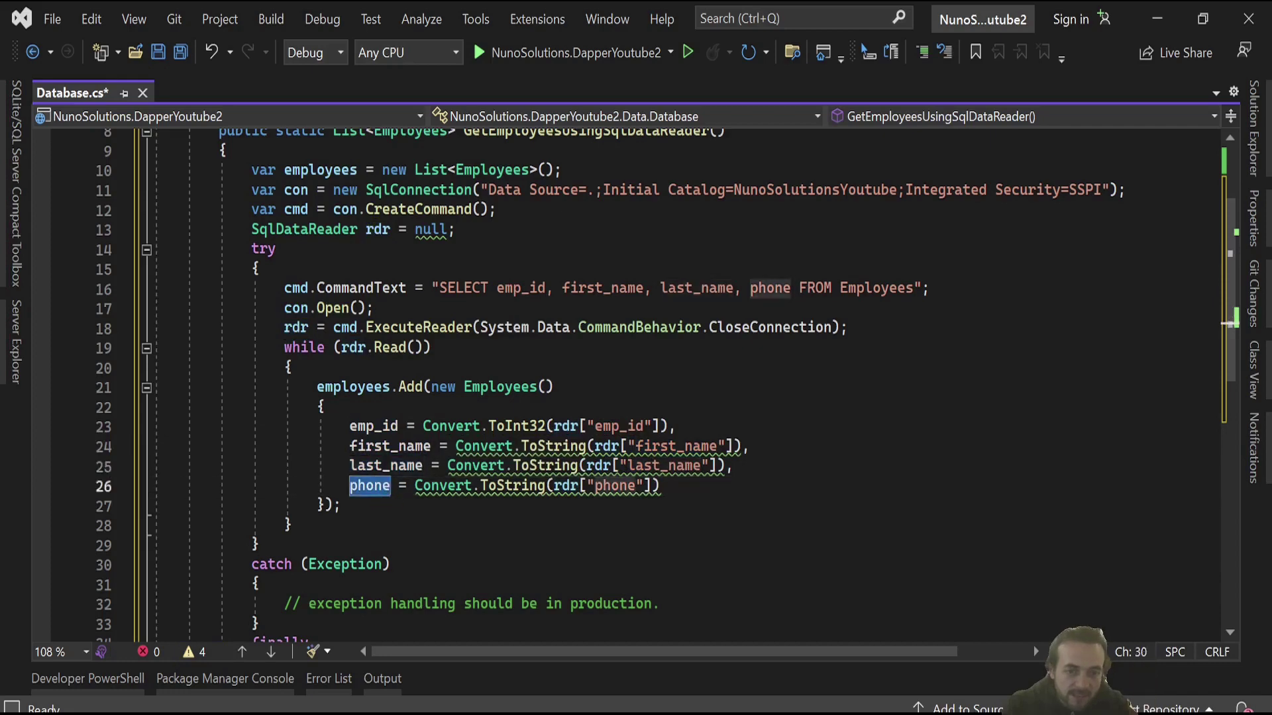
key("Down")
scroll(636, 378, "down", 1)
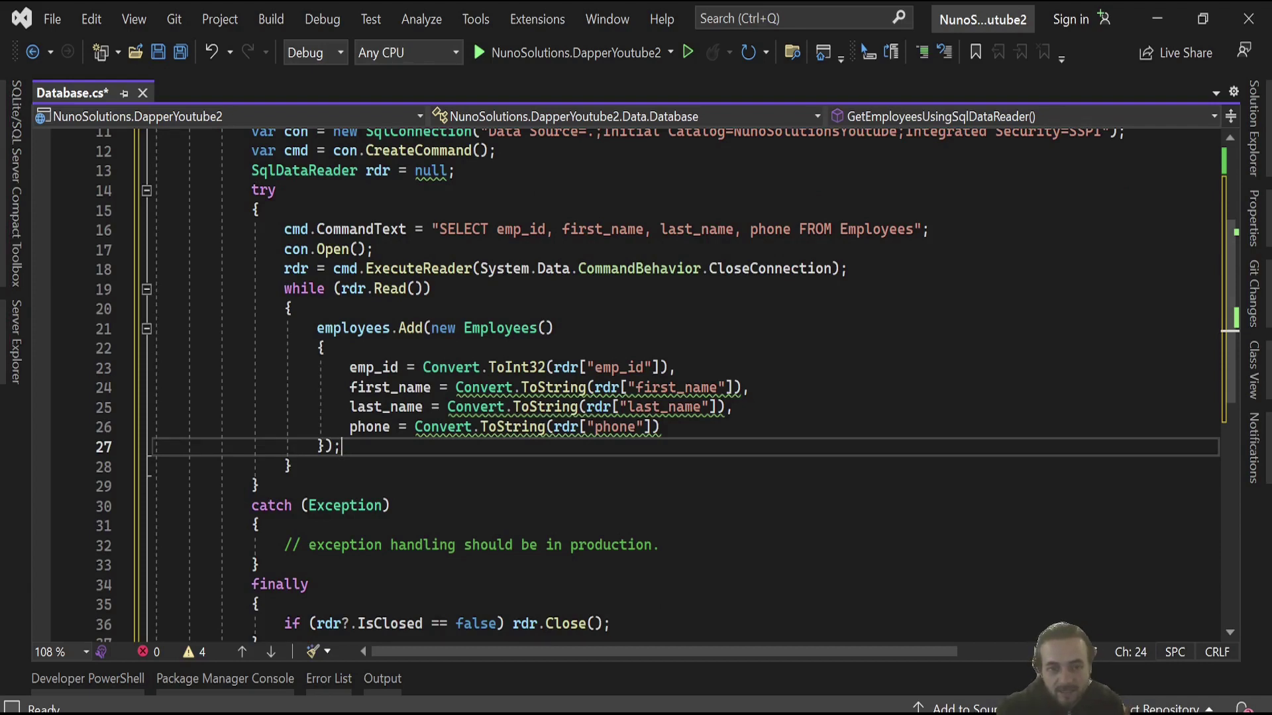
right_click(718, 406)
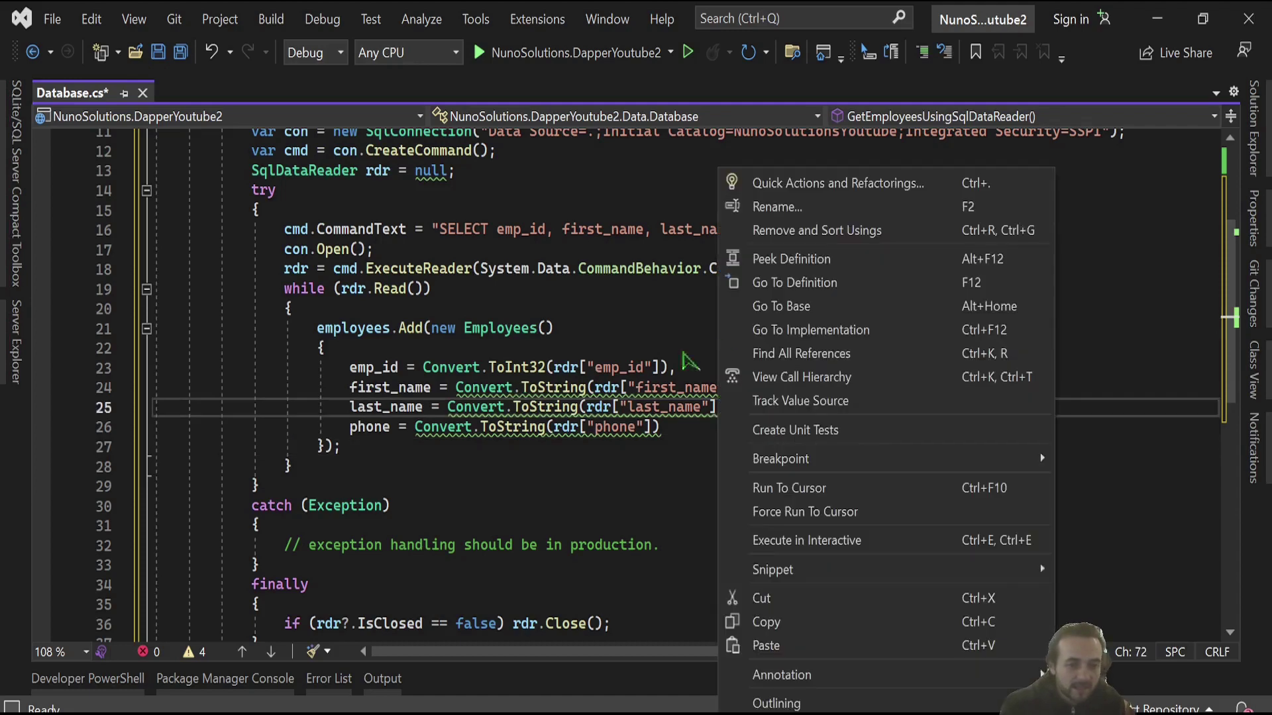
key("Escape")
scroll(636, 398, "down", 3)
left_click_drag(611, 446, 260, 426)
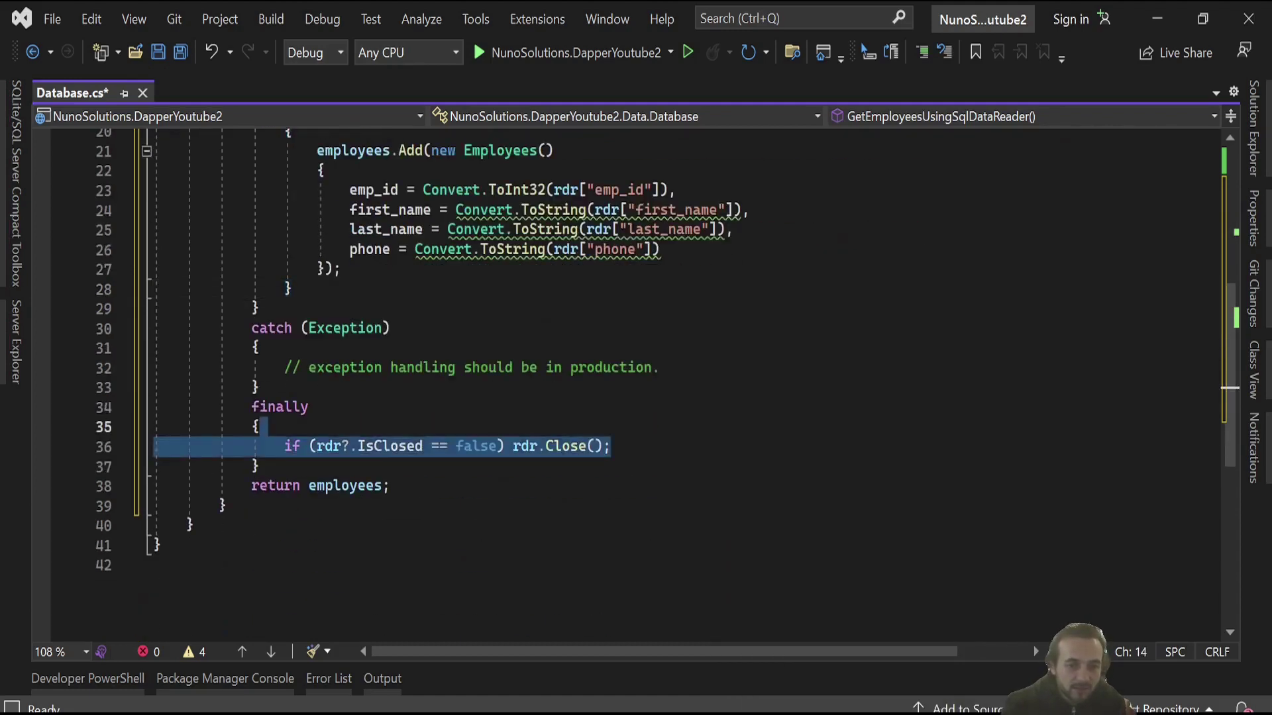
scroll(635, 398, "up", 5)
- Save Database.cs and expand the Pages folder to reveal Index.razor
left_click(605, 190)
double_click(606, 190)
key("ctrl+s")
left_click(1254, 127)
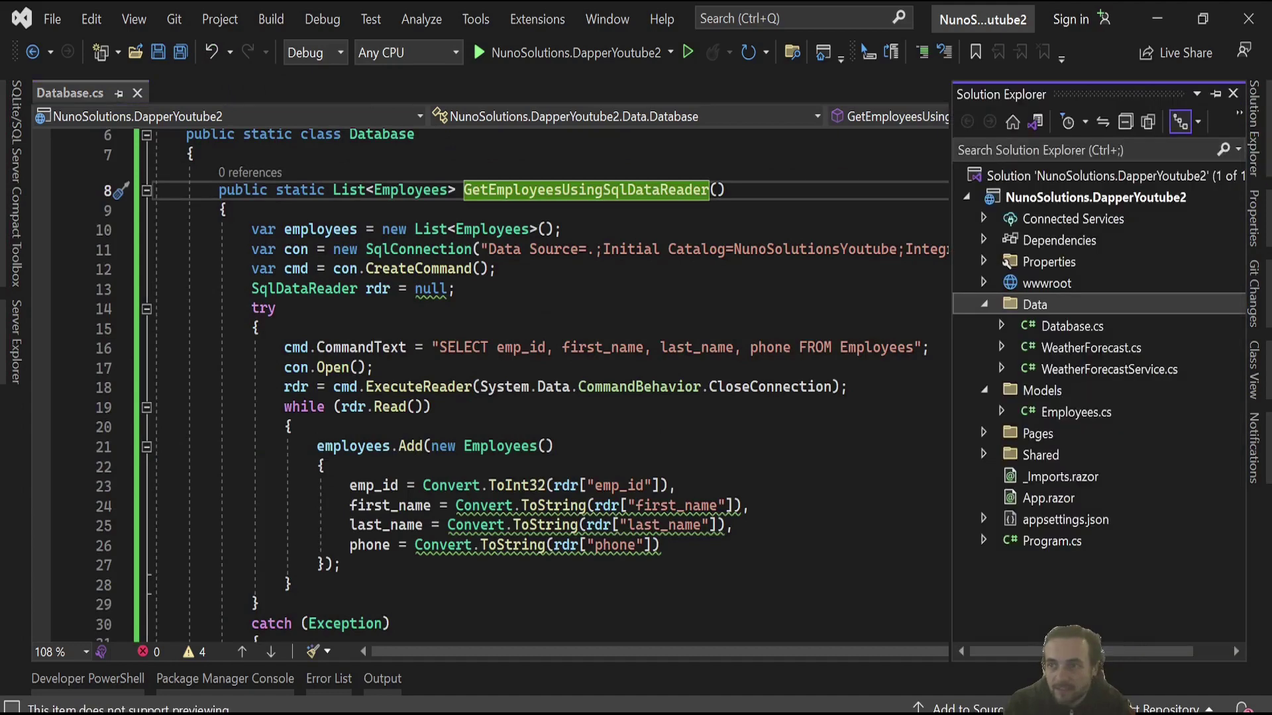
left_click(989, 434)
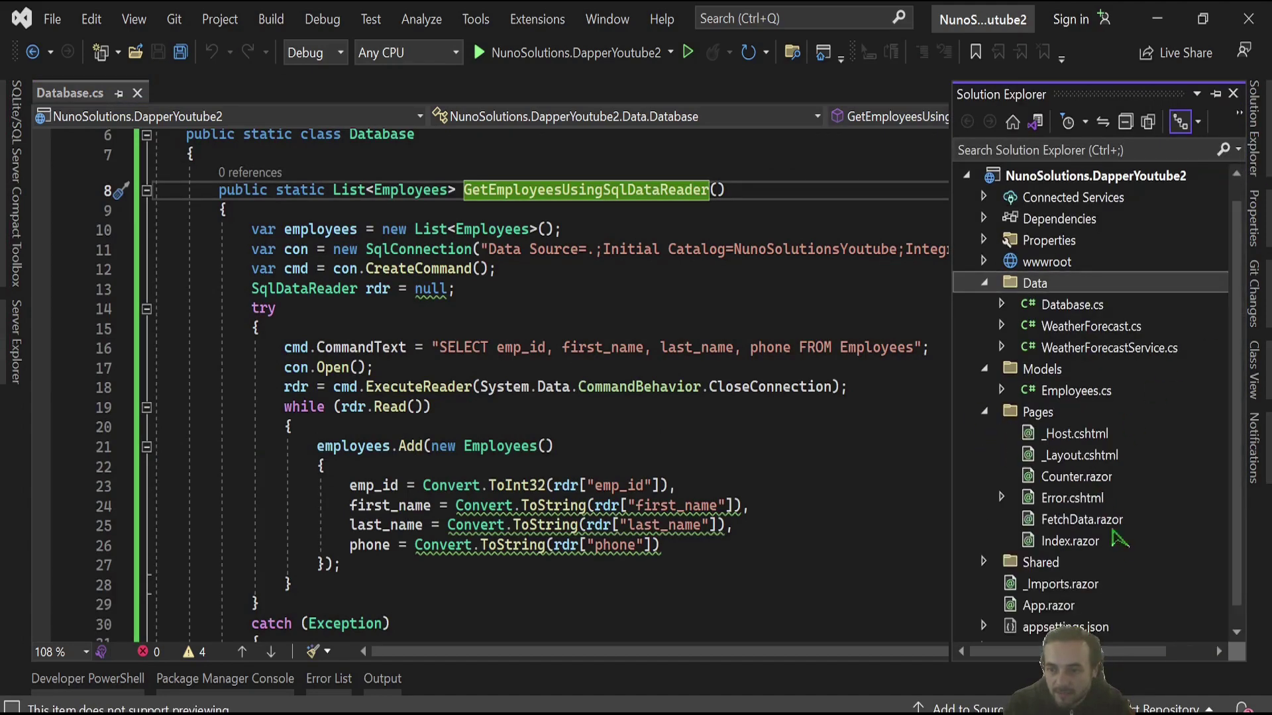
left_click(1087, 541)
- Open Index.razor and delete the boilerplate markup on lines 3-9
double_click(1086, 541)
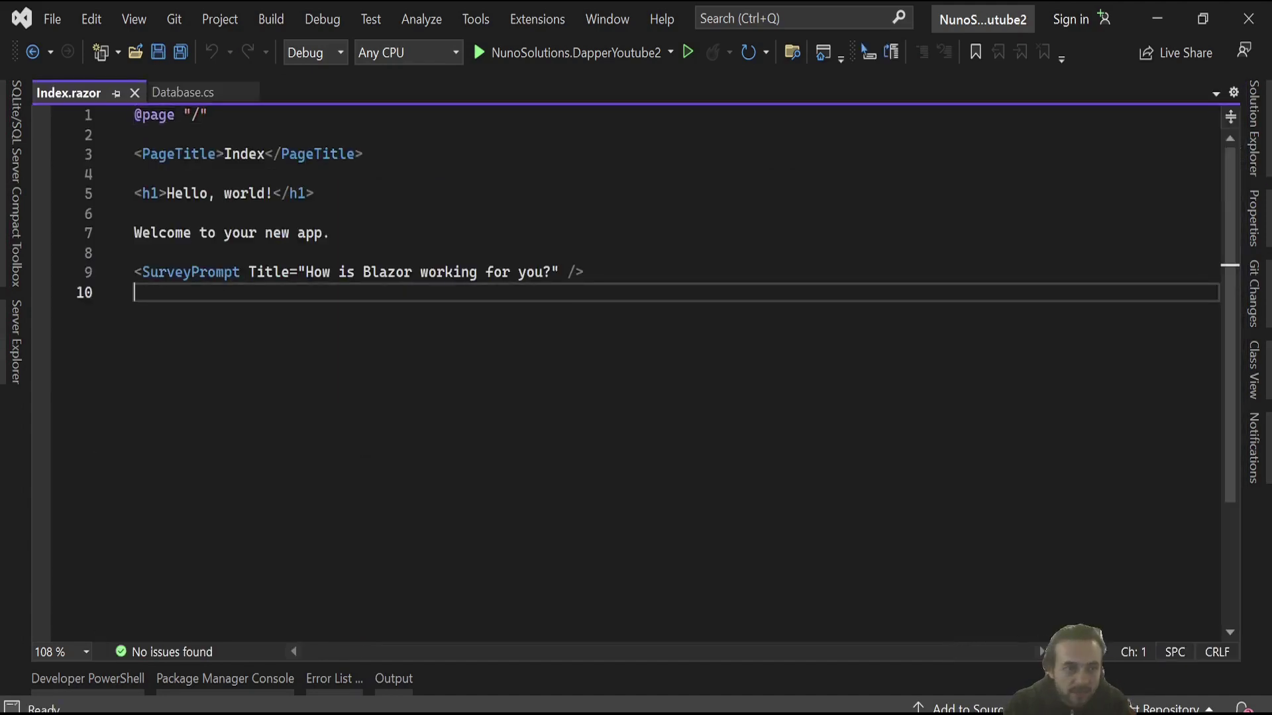
key("alt+Tab")
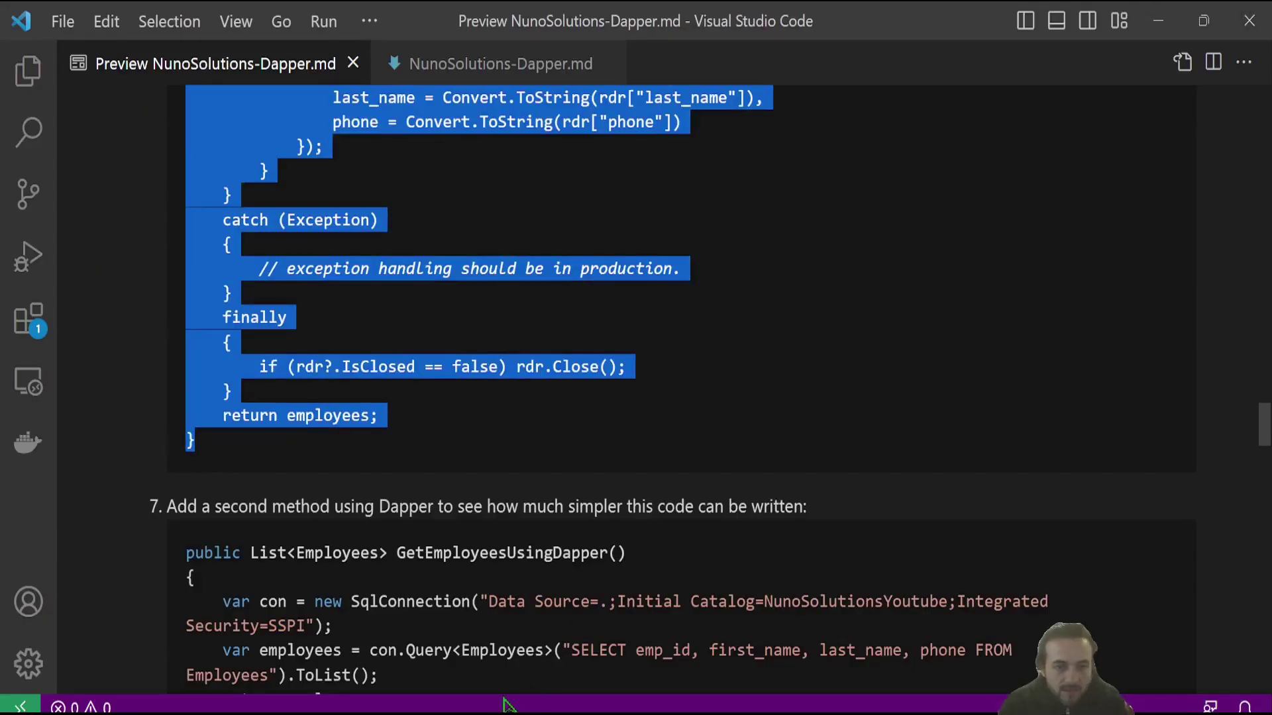
scroll(610, 441, "down", 10)
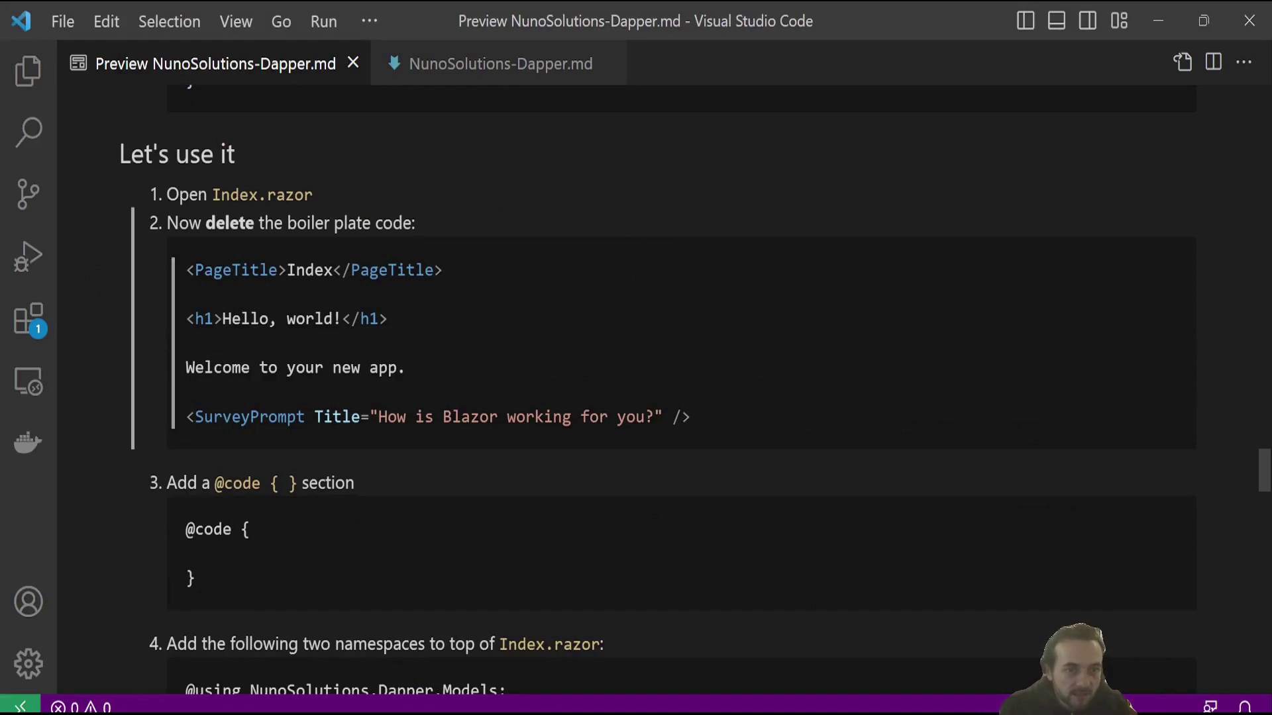
key("alt+Tab")
left_click_drag(135, 292, 47, 160)
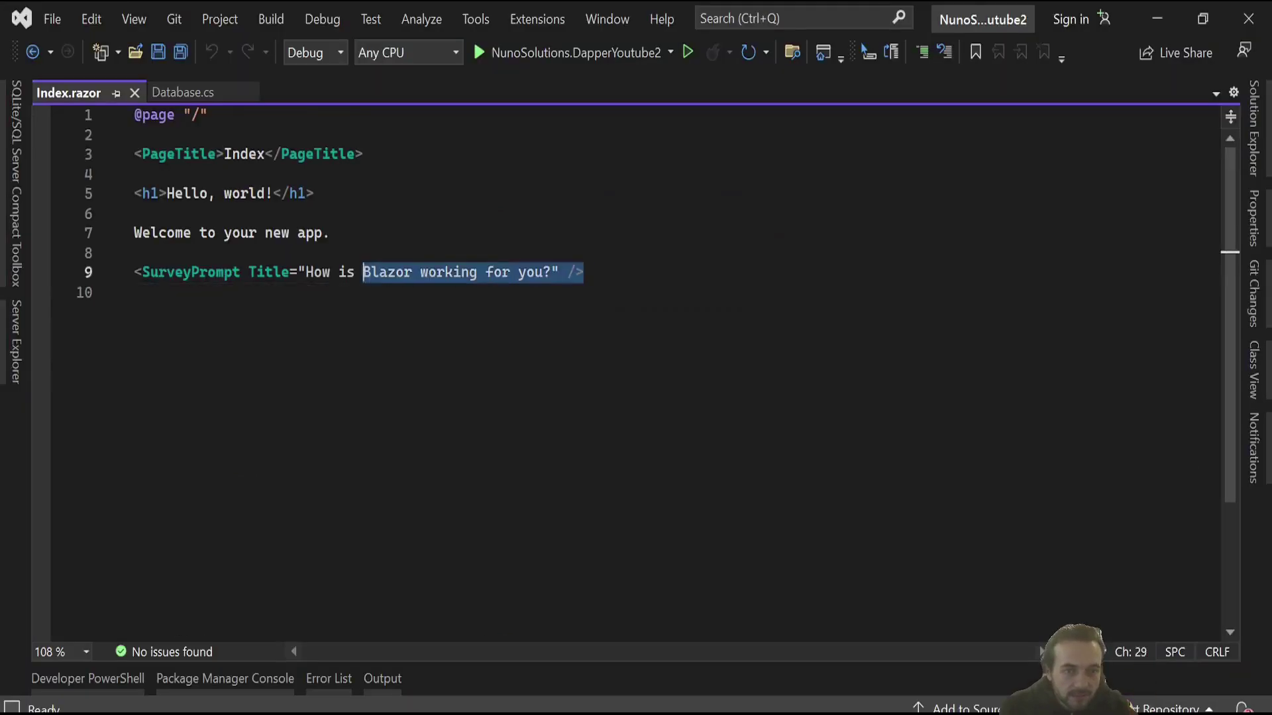
key("BackSpace")
key("alt+Tab")
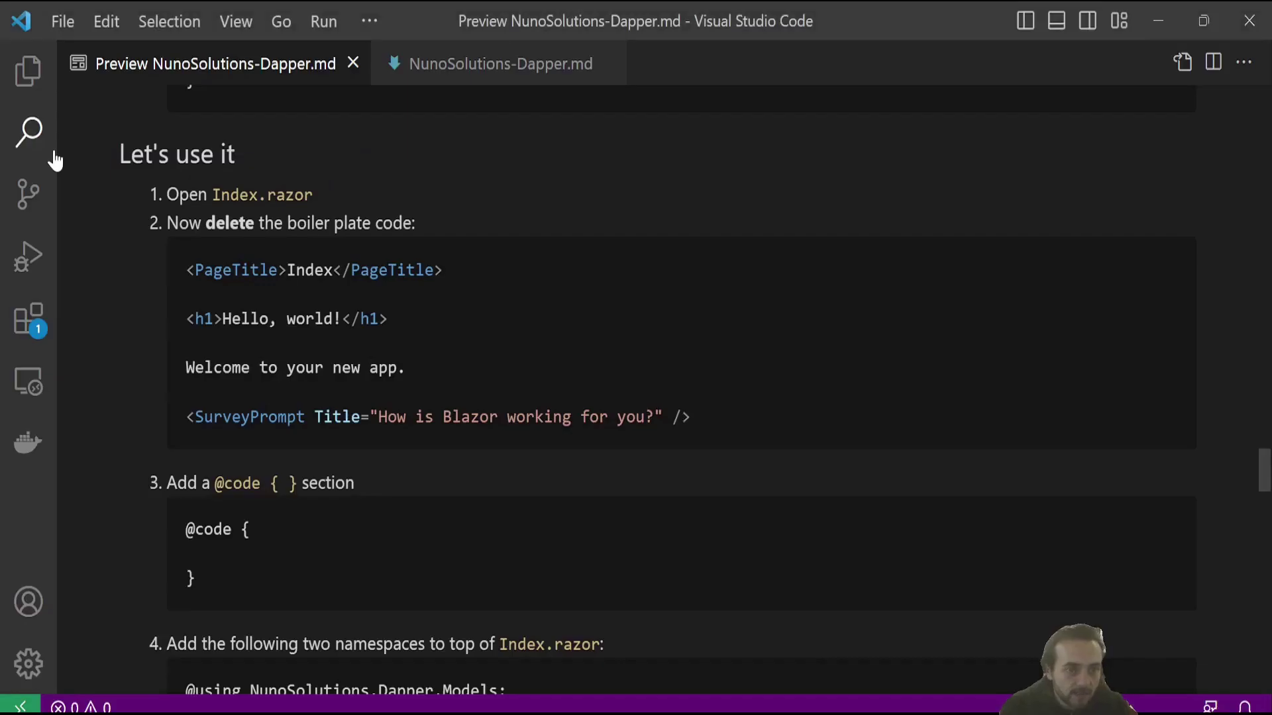
scroll(335, 304, "down", 5)
scroll(208, 256, "down", 1)
left_click_drag(208, 257, 195, 206)
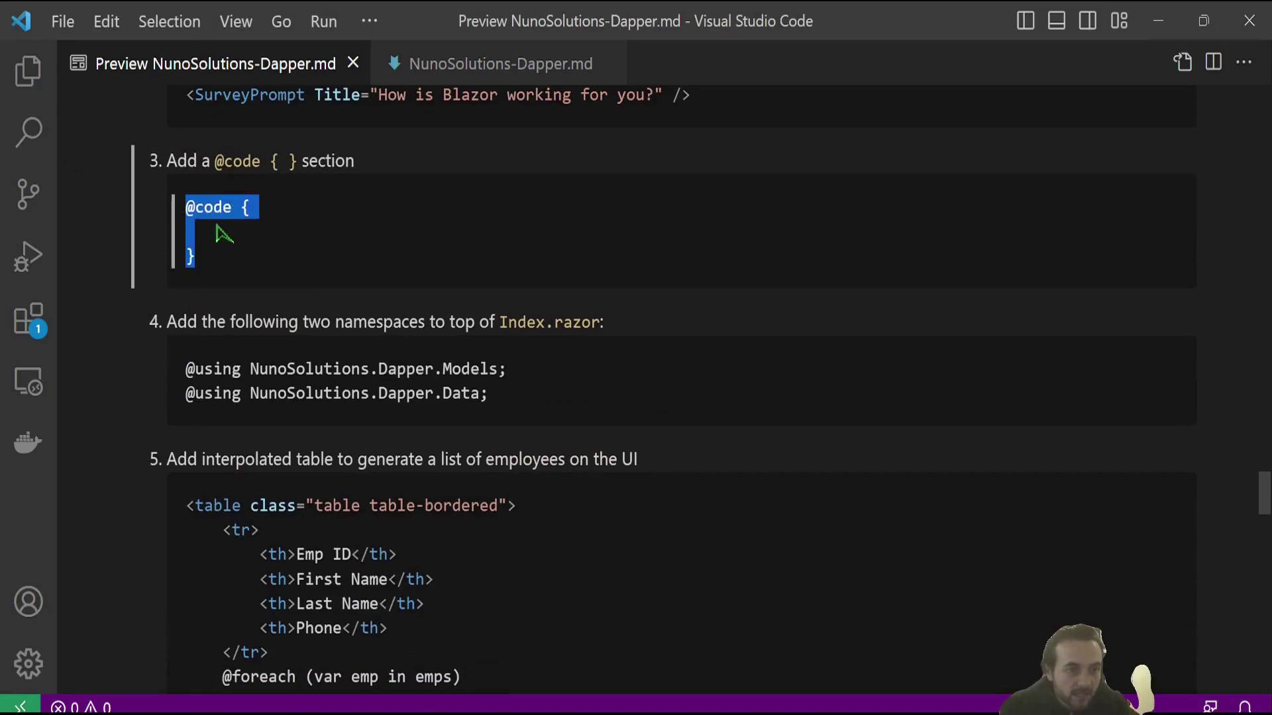
key("ctrl+c")
key("alt+Tab")
key("ctrl+v")
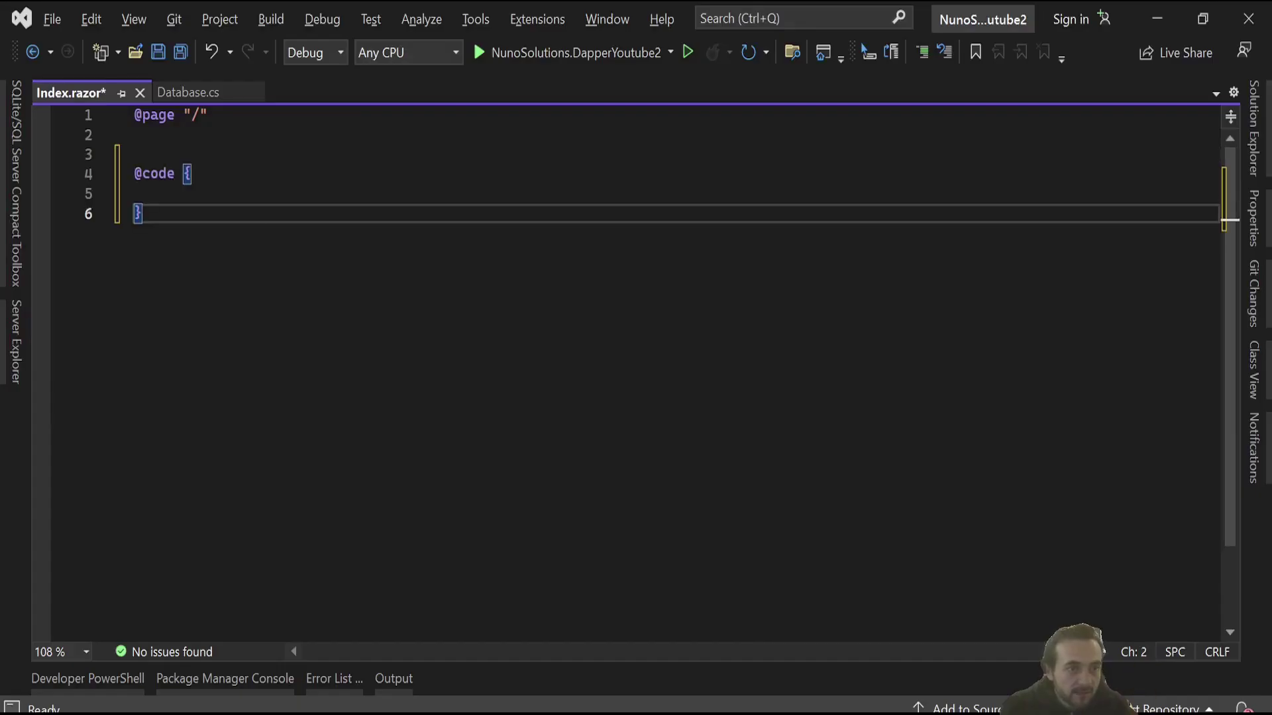
key("alt+Tab")
left_click_drag(489, 393, 199, 390)
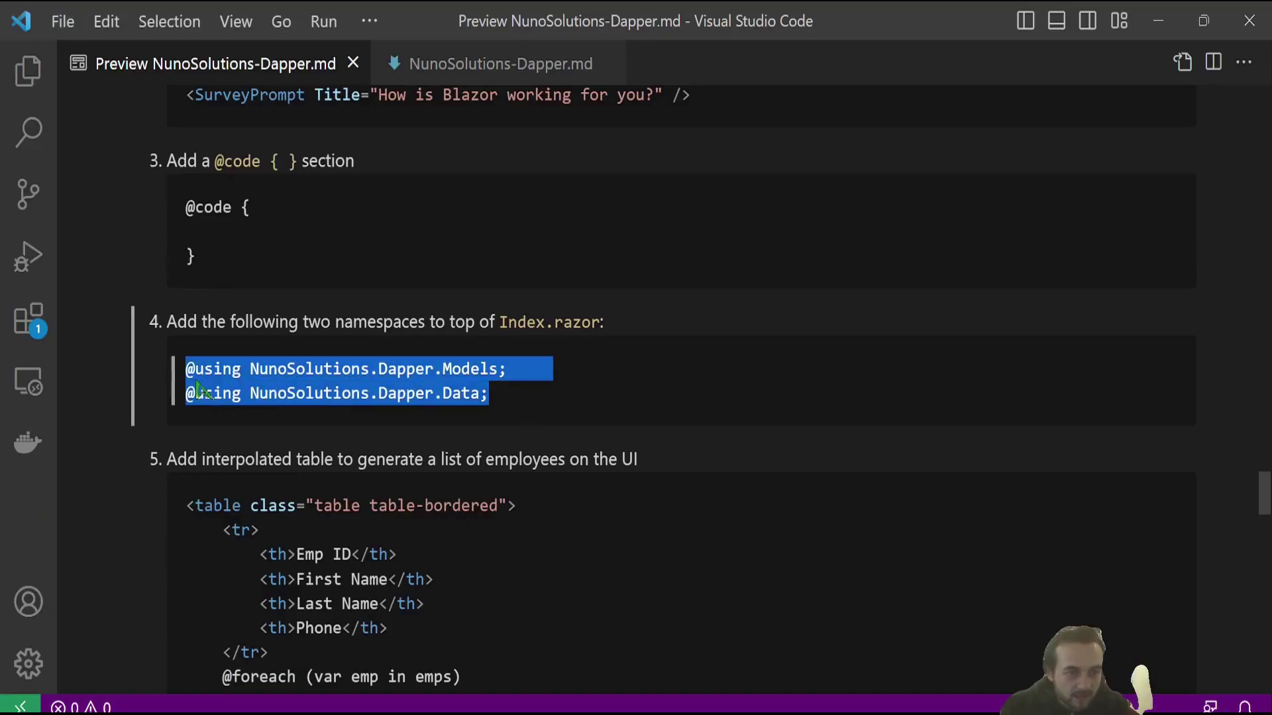
key("ctrl+c")
key("alt+Tab")
key("Up")
key("Up")
key("Up")
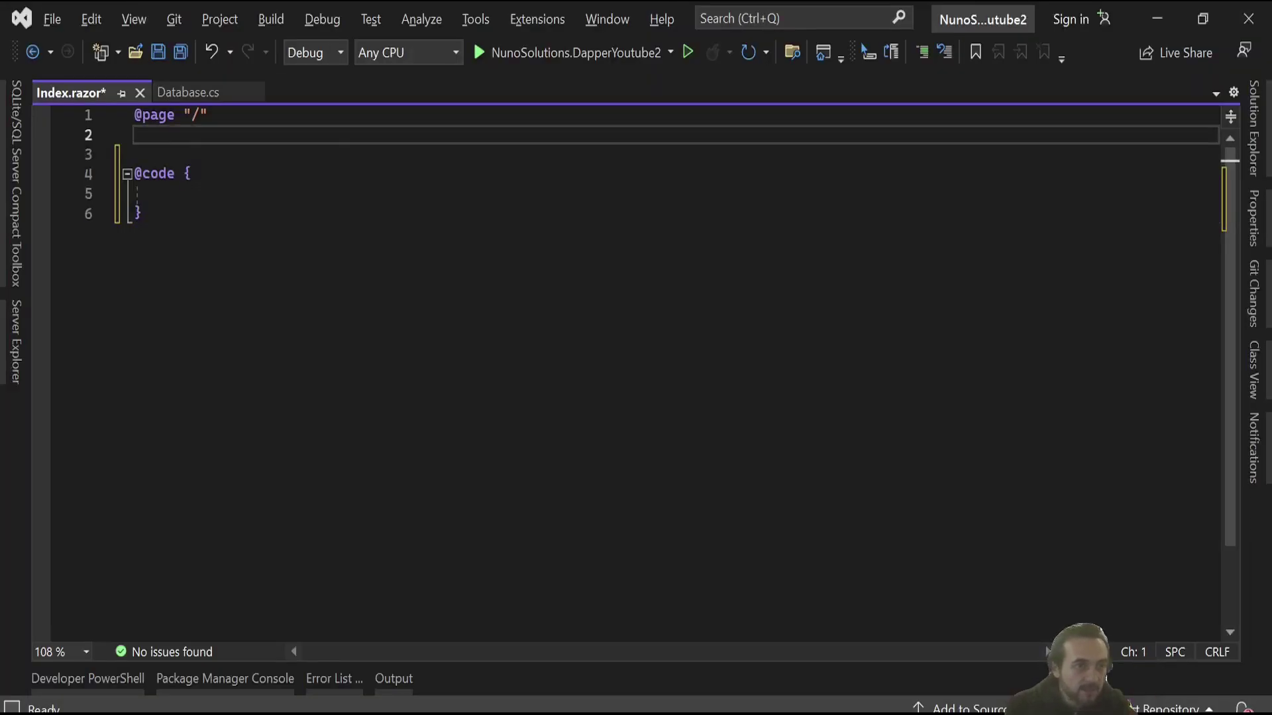
key("ctrl+v")
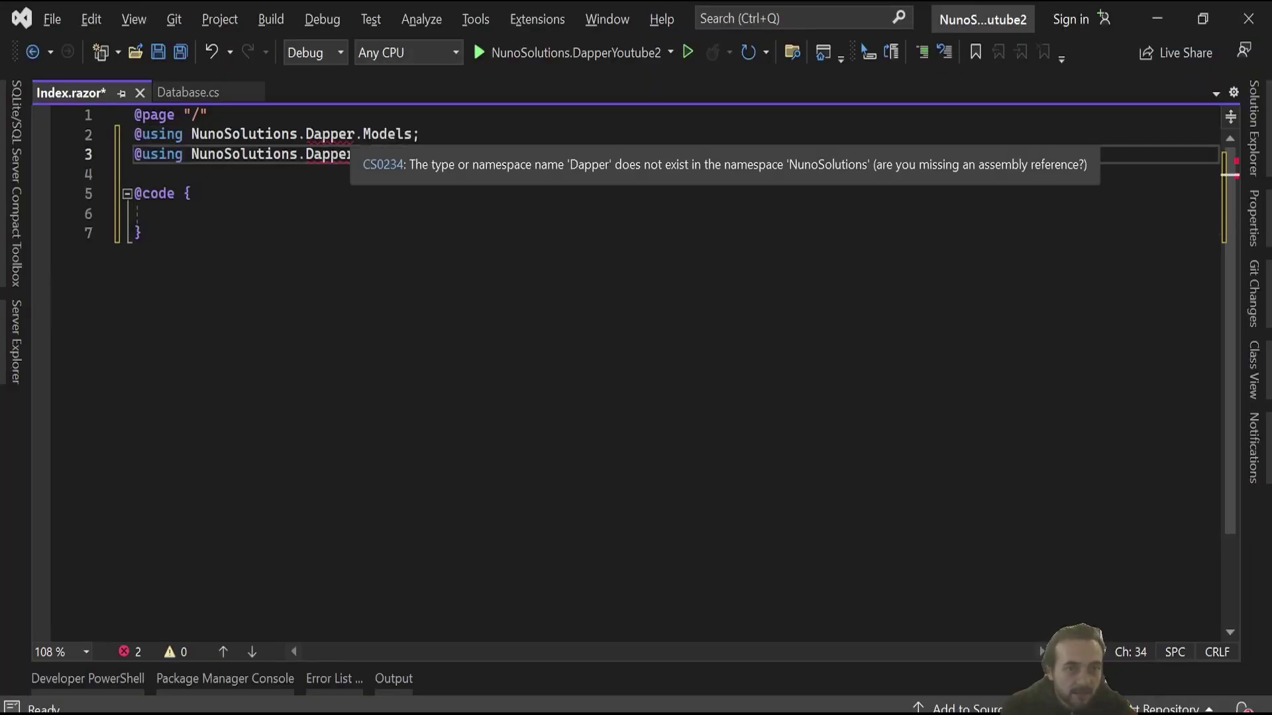
left_click(356, 133)
type("Youtube2")
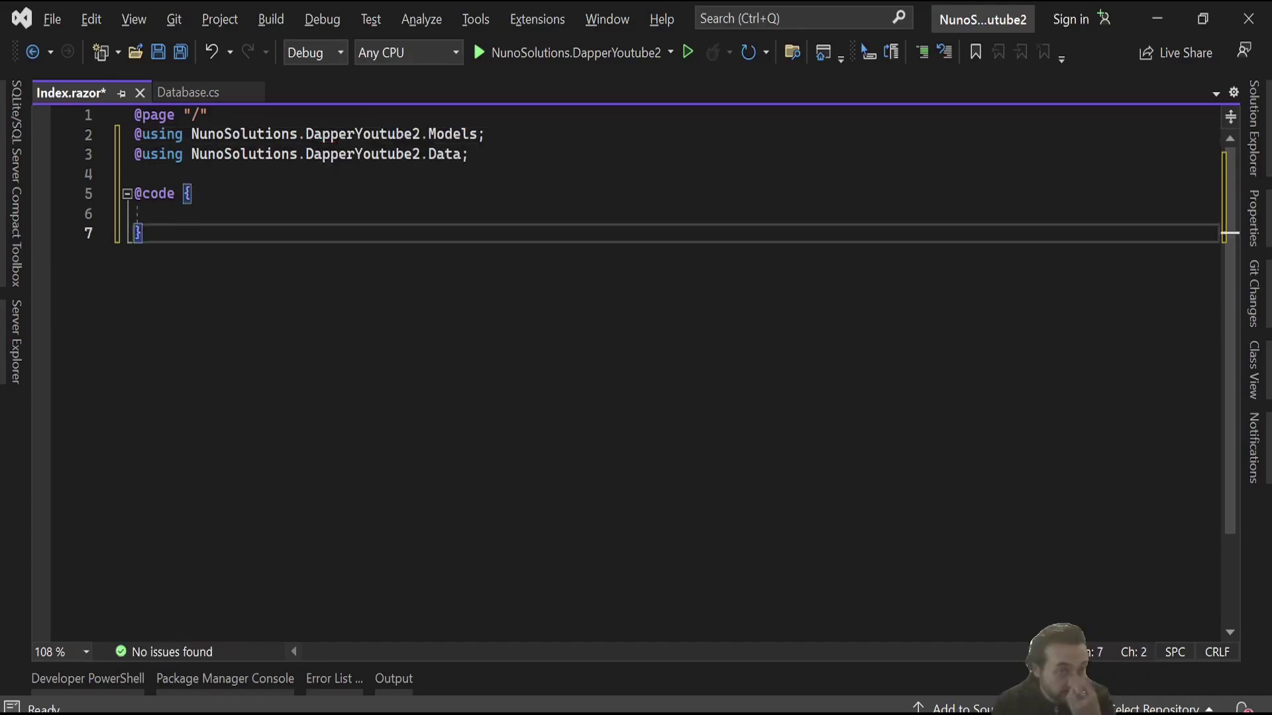
key("alt+Tab")
scroll(587, 234, "down", 3)
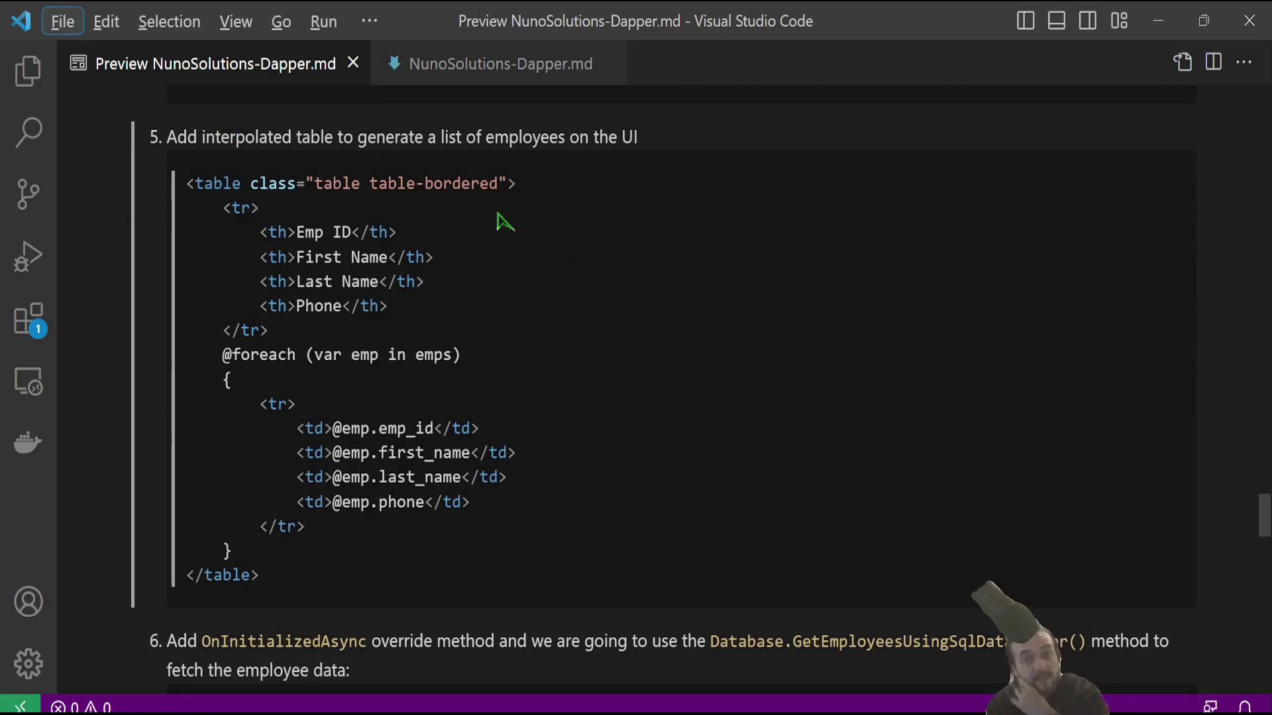
- Paste the employees table markup from the notes at line 5 of Index.razor
left_click_drag(298, 576, 186, 184)
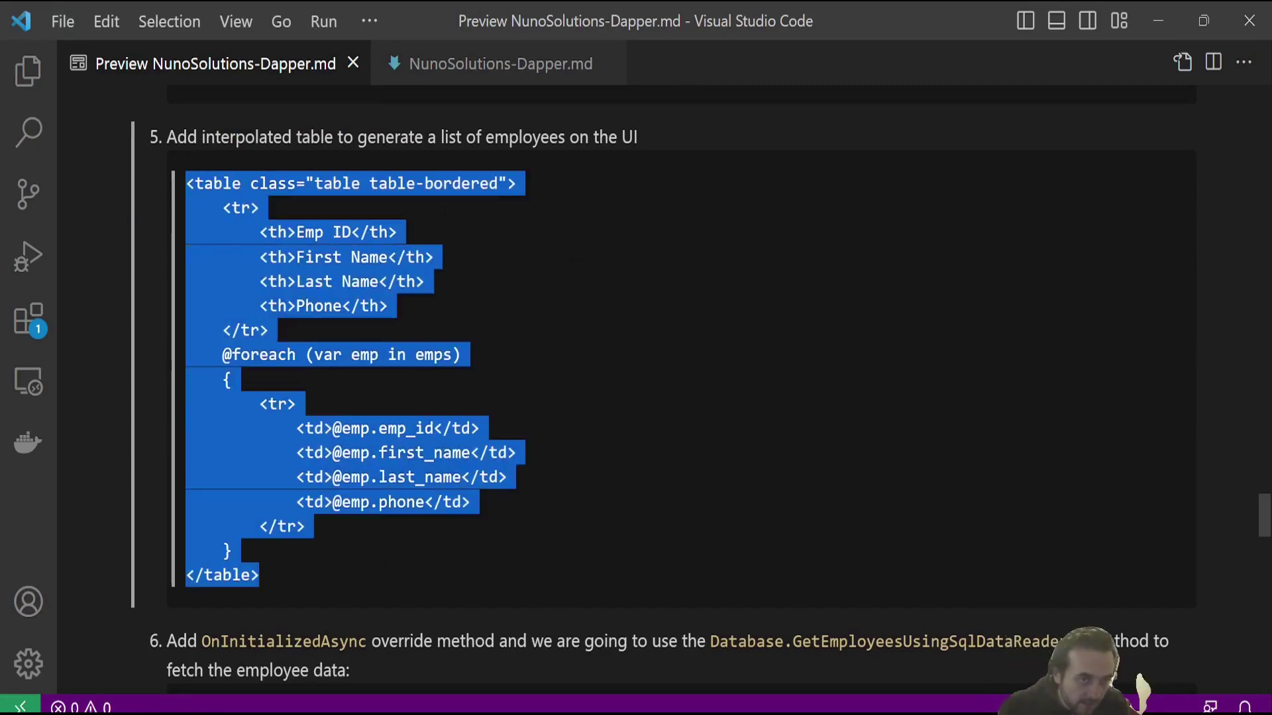
key("alt+Tab")
key("Return")
key("Return")
key("Up")
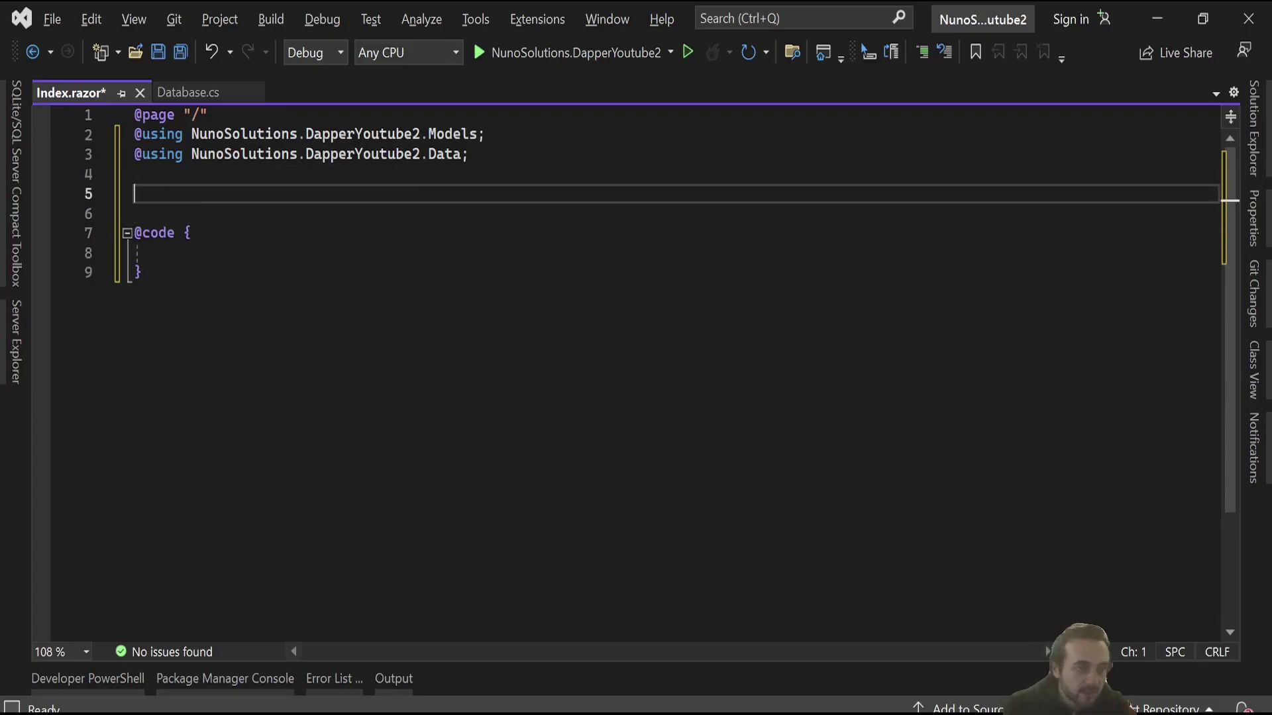
key("ctrl+v")
- Inspect the table classes, Emp ID/First Name/Last Name/Phone headers and the undefined emps loop
double_click(164, 194)
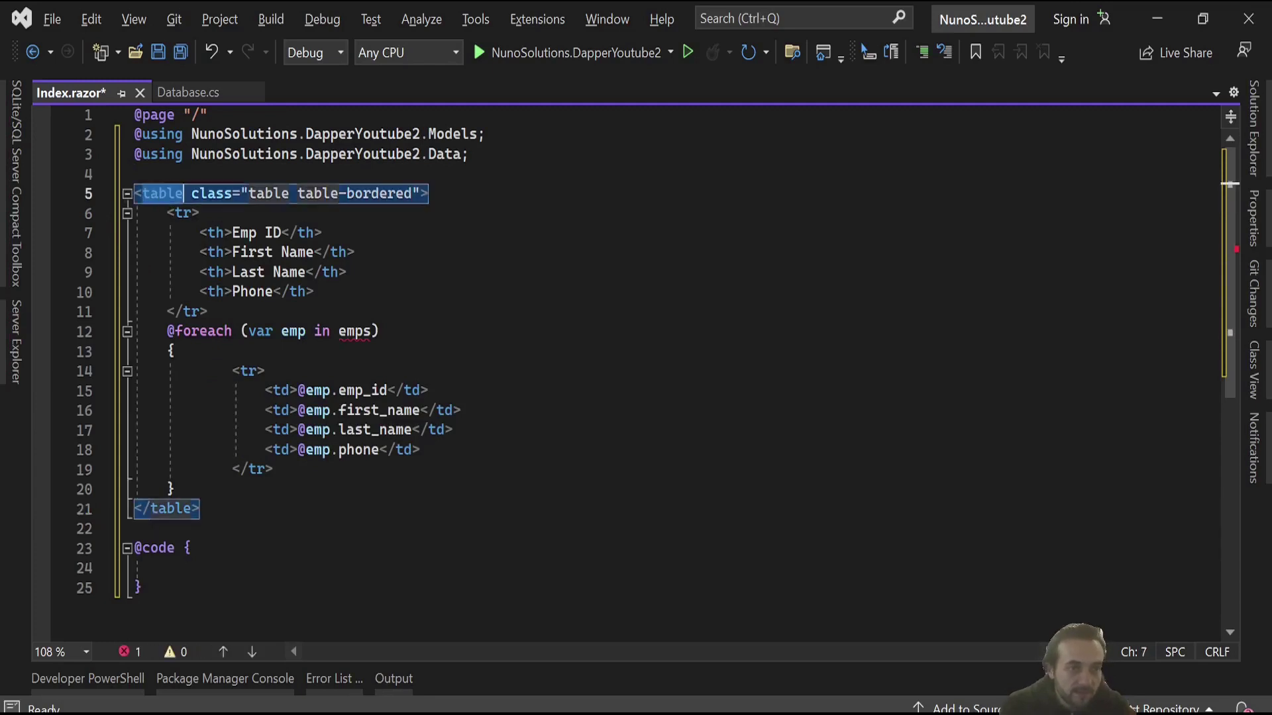
left_click_drag(249, 195, 410, 194)
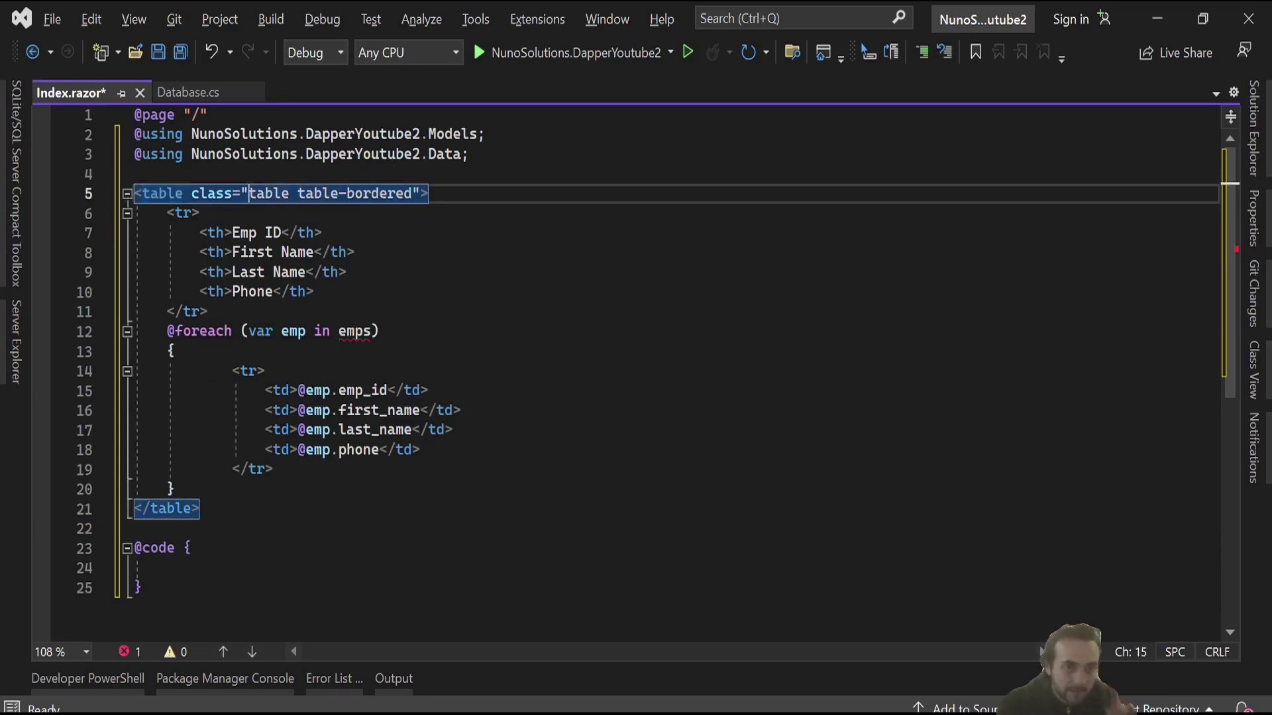
left_click(315, 252)
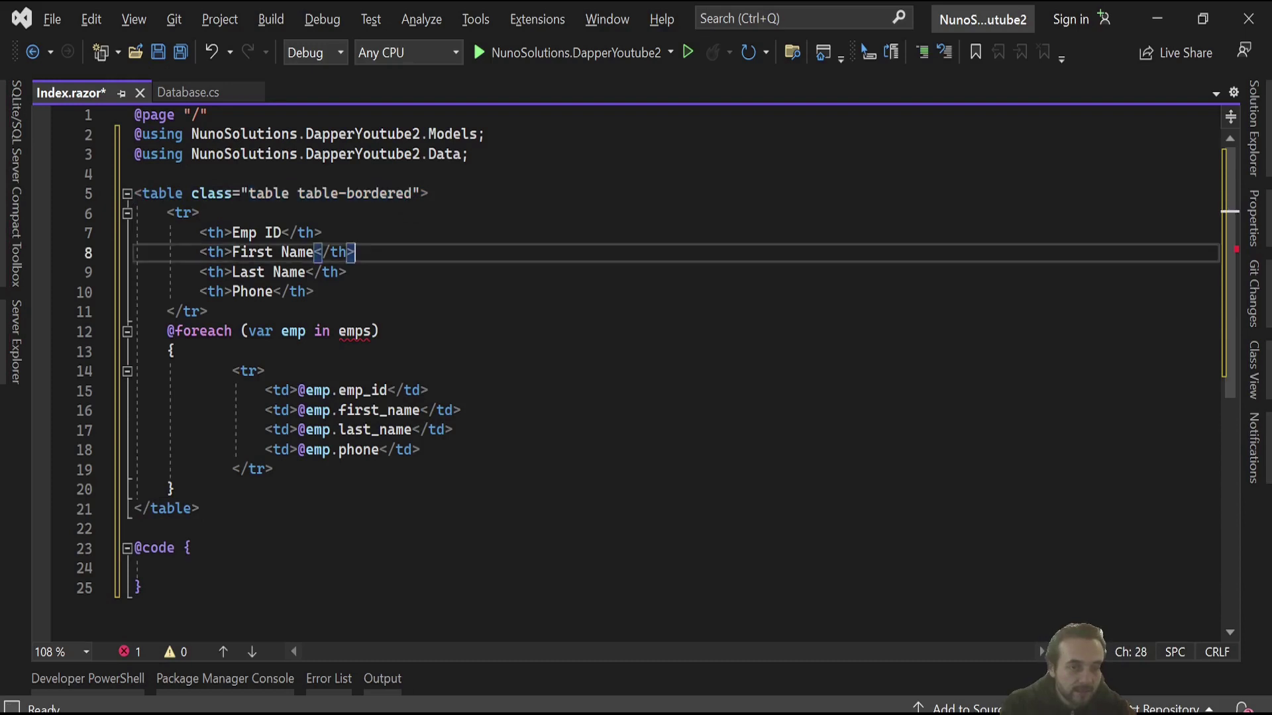
left_click_drag(168, 213, 207, 311)
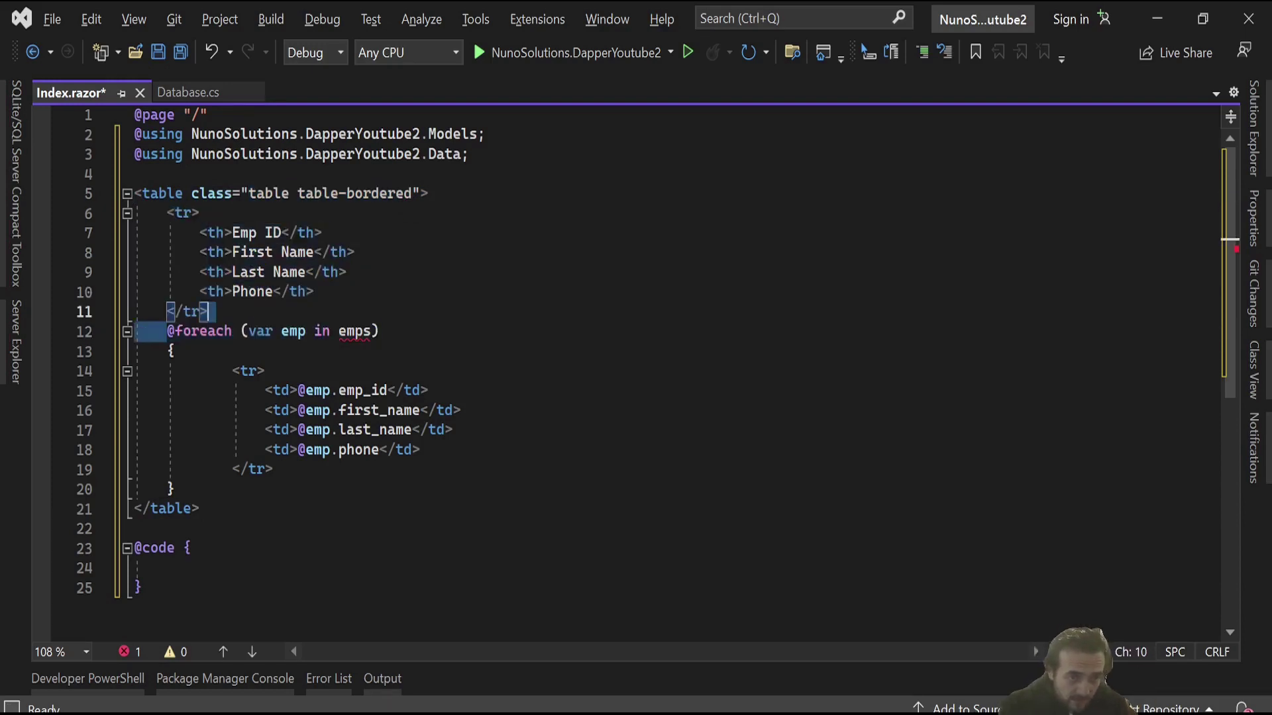
left_click_drag(168, 331, 380, 331)
double_click(354, 331)
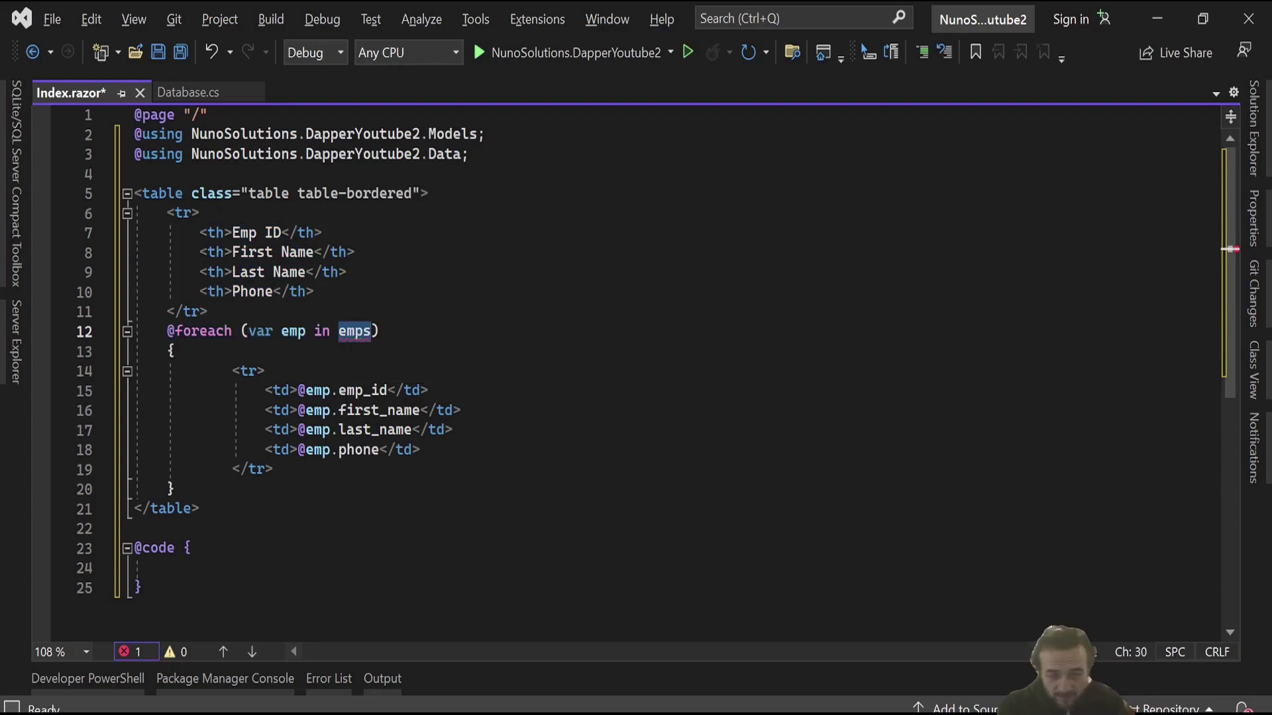
left_click(355, 331)
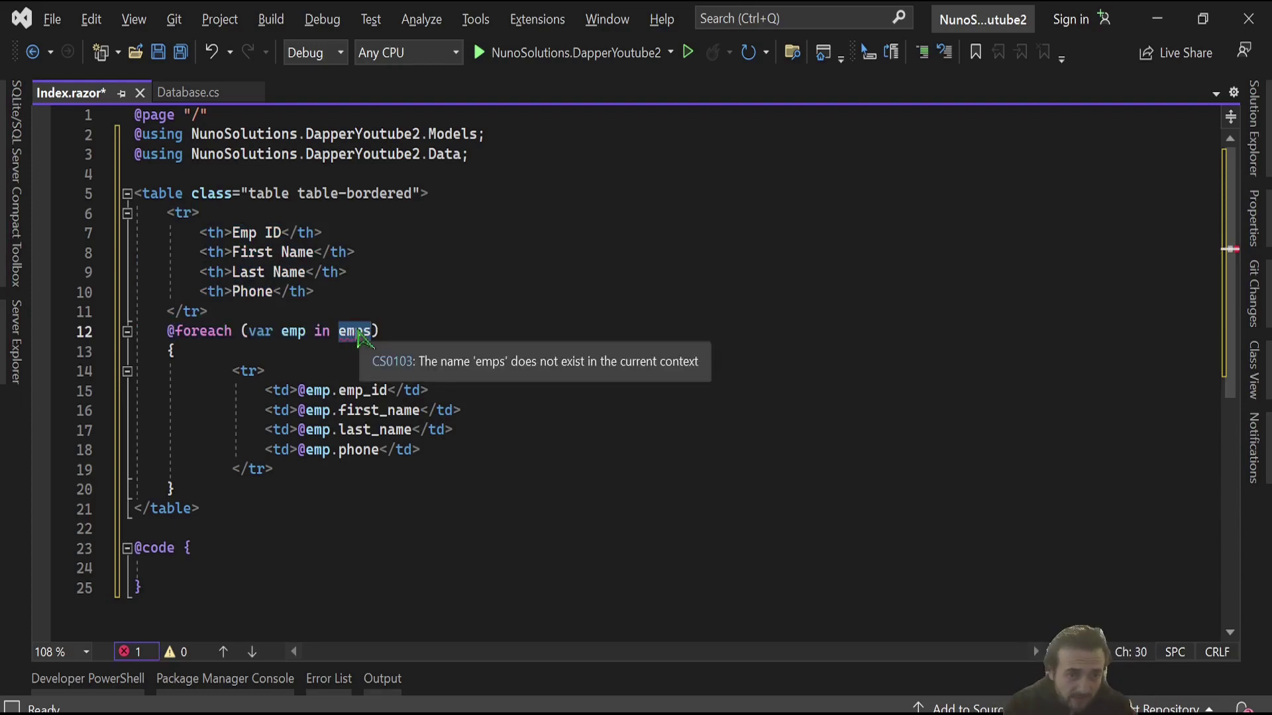
mouse_move(233, 370)
left_mouse_down()
mouse_move(463, 449)
mouse_move(273, 469)
left_mouse_up()
key("alt+Tab")
scroll(701, 440, "down", 3)
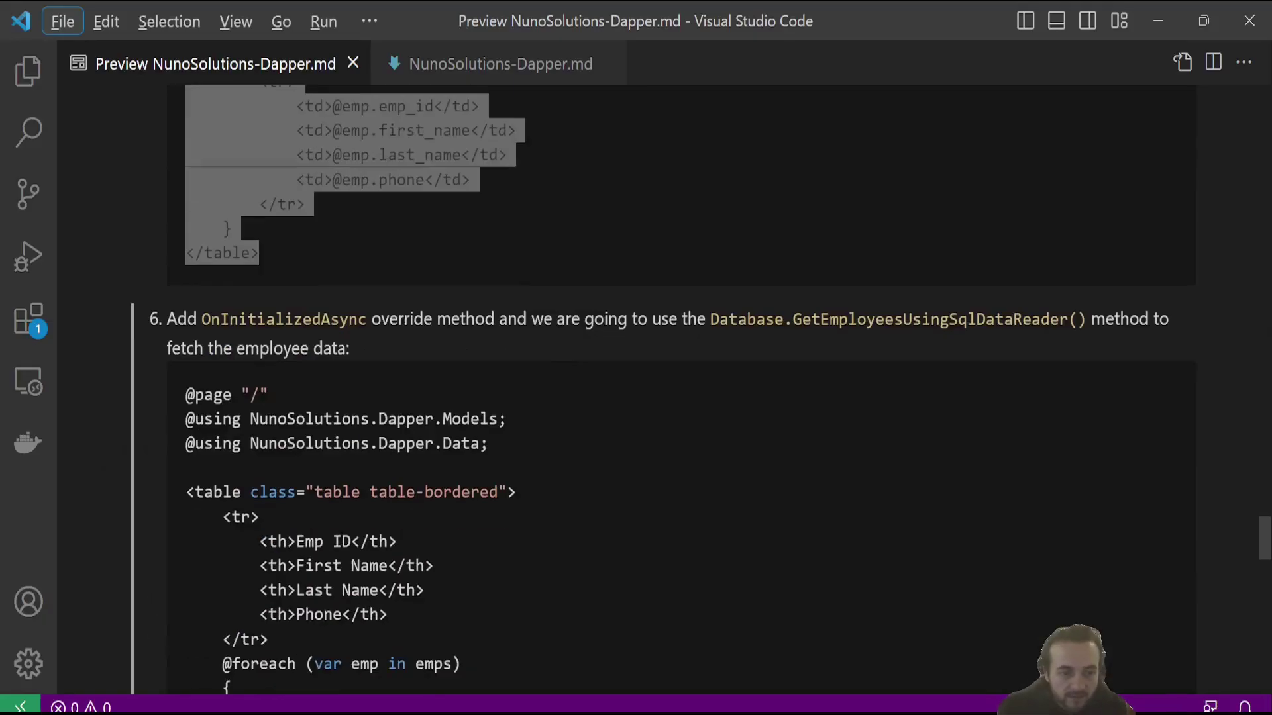
scroll(690, 312, "down", 1)
scroll(616, 279, "down", 1)
scroll(457, 258, "up", 1)
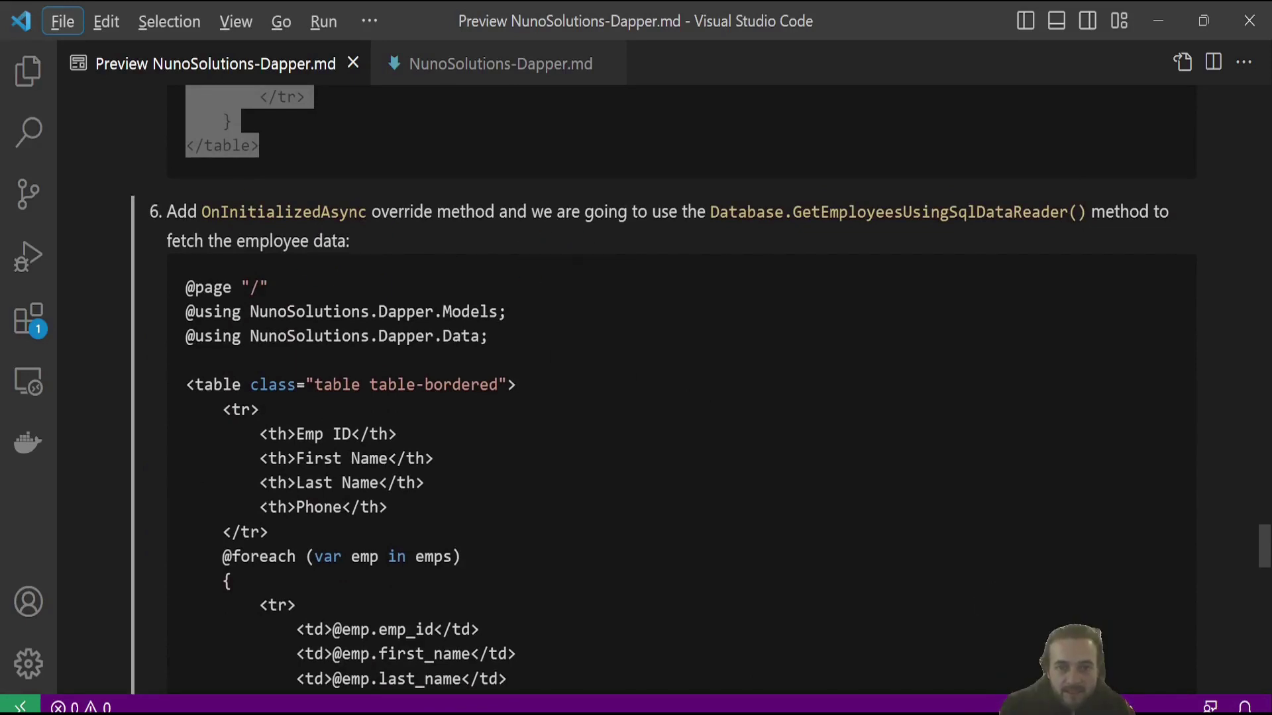
scroll(738, 295, "down", 2)
scroll(739, 261, "down", 2)
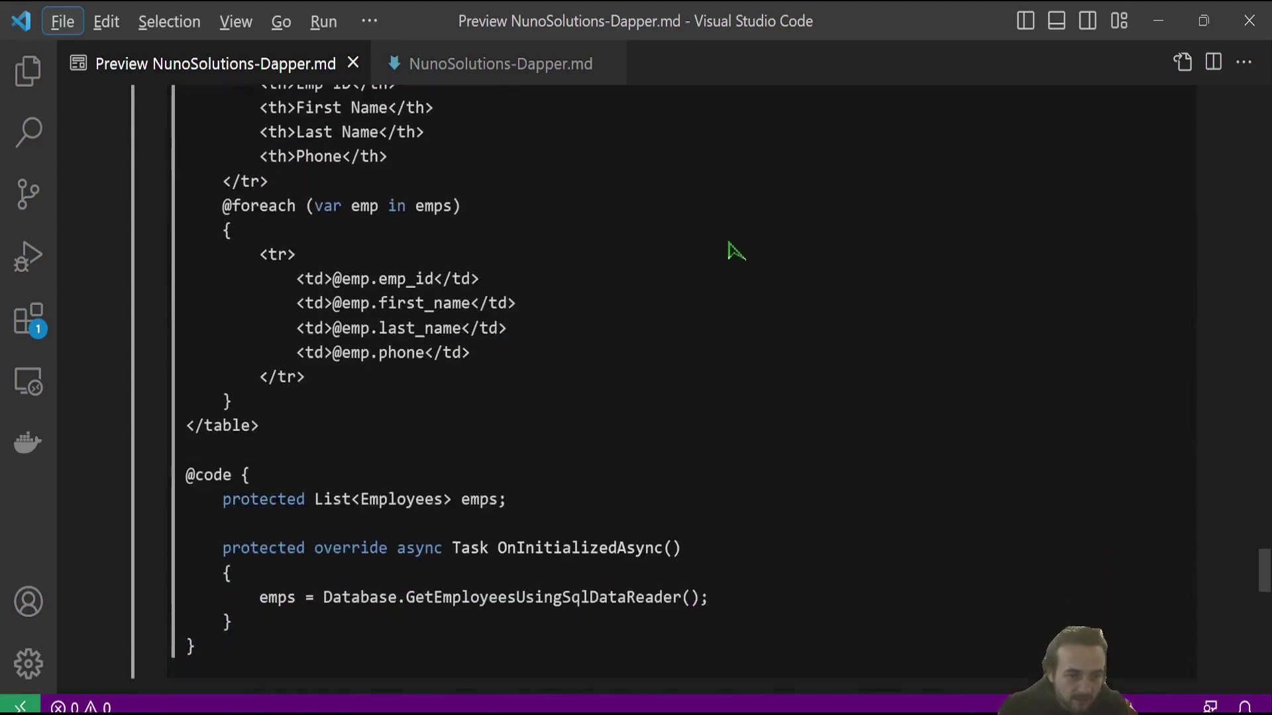
scroll(293, 600, "down", 1)
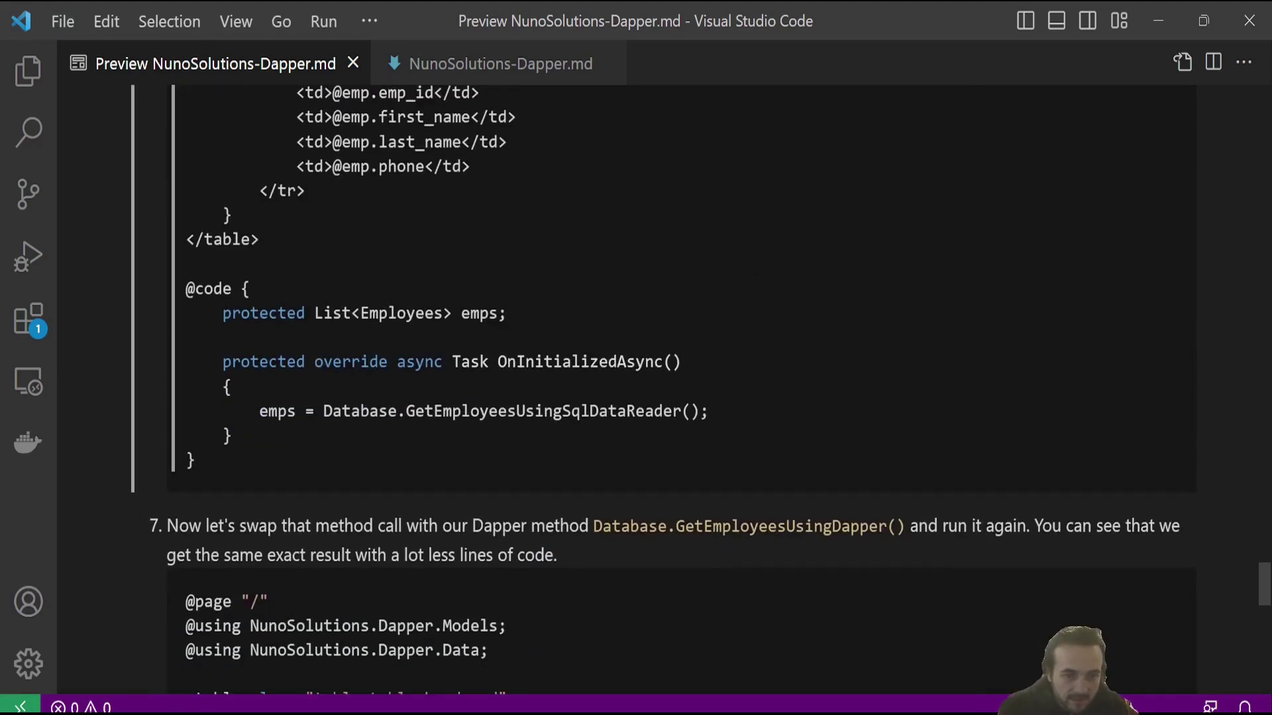
double_click(567, 362)
left_click(114, 63)
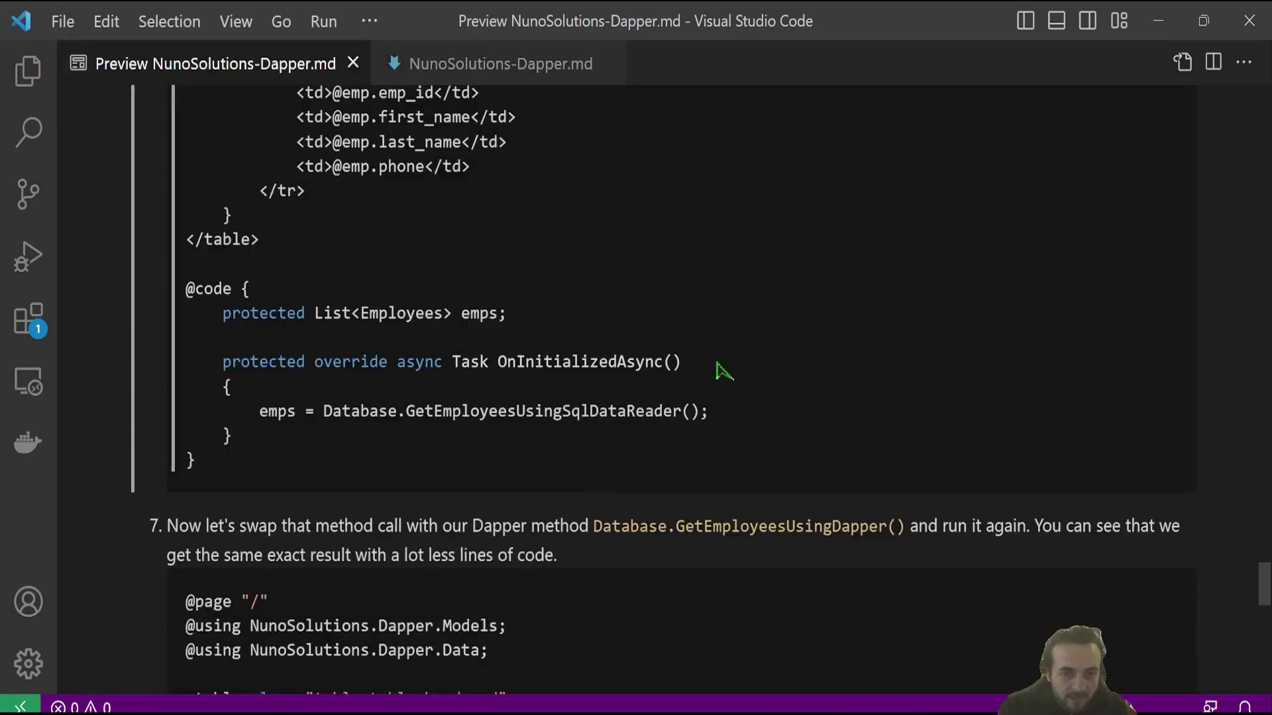
left_click_drag(270, 442, 213, 335)
key("ctrl+c")
key("alt+Tab")
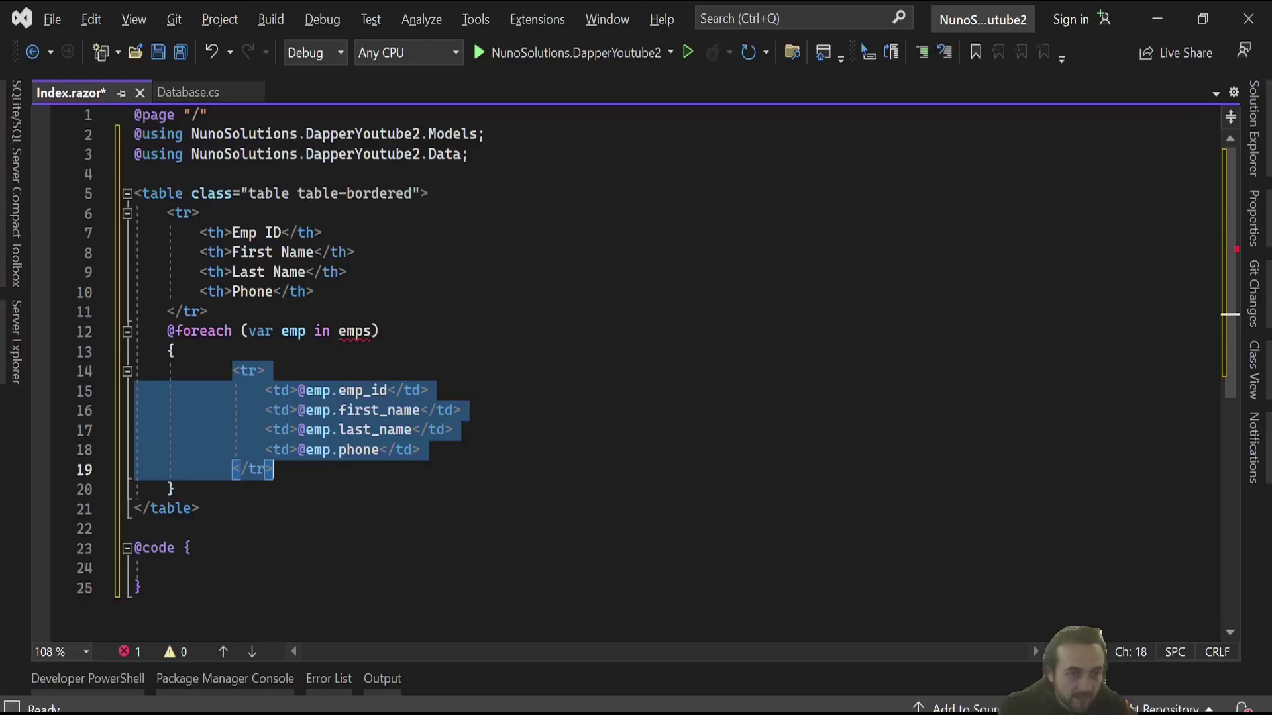
left_click(168, 569)
scroll(636, 358, "down", 3)
key("ctrl+v")
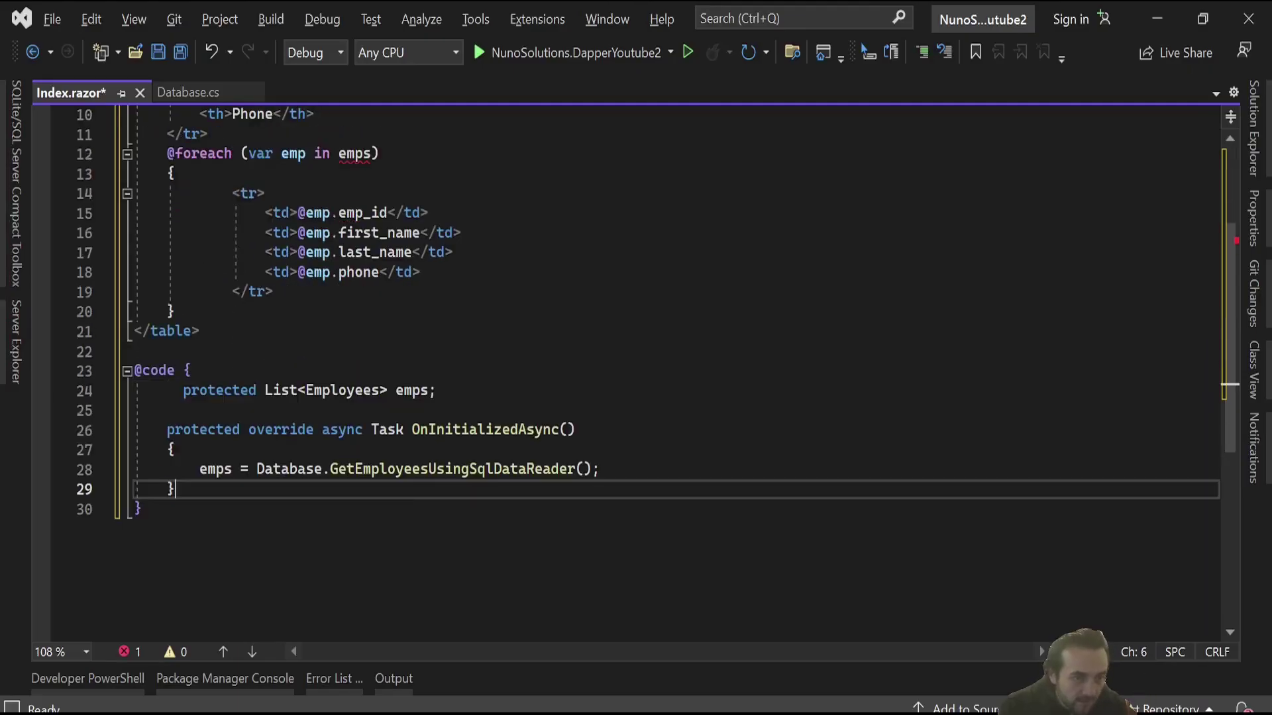
- Inspect emps, the async override OnInitializedAsync and its Database.GetEmployeesUsingSqlDataReader call
left_click_drag(422, 391, 159, 391)
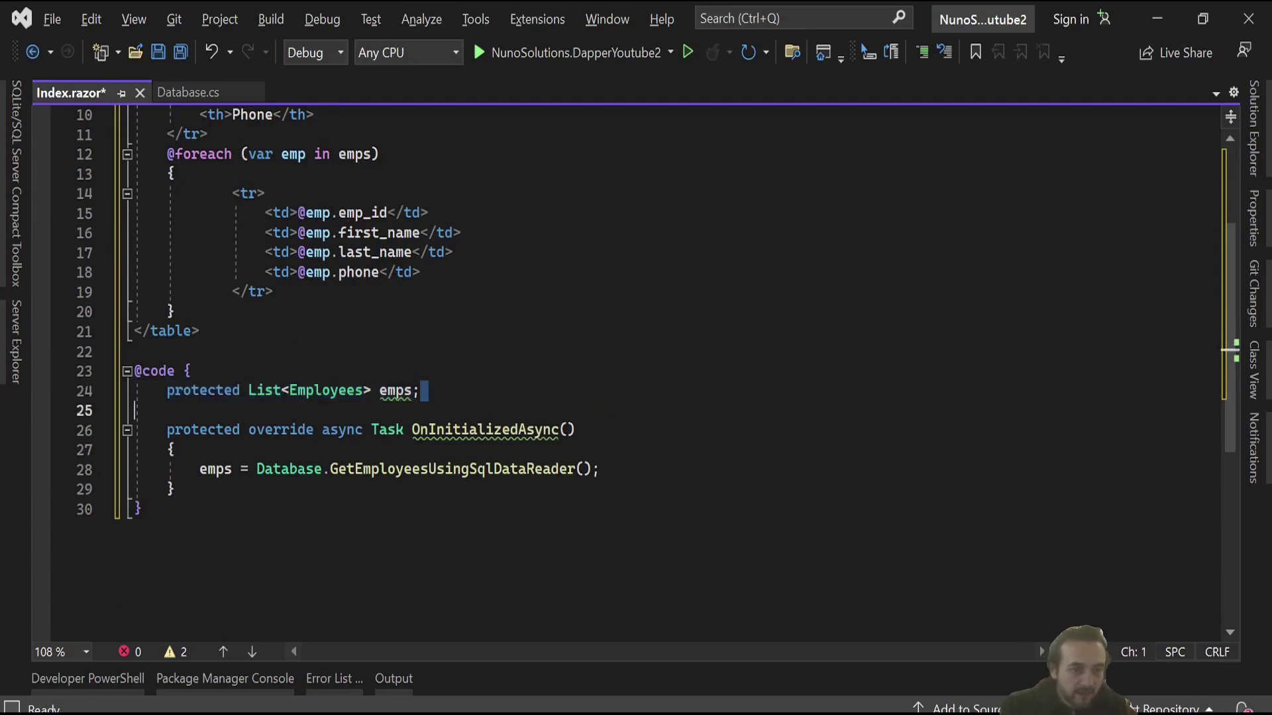
double_click(403, 391)
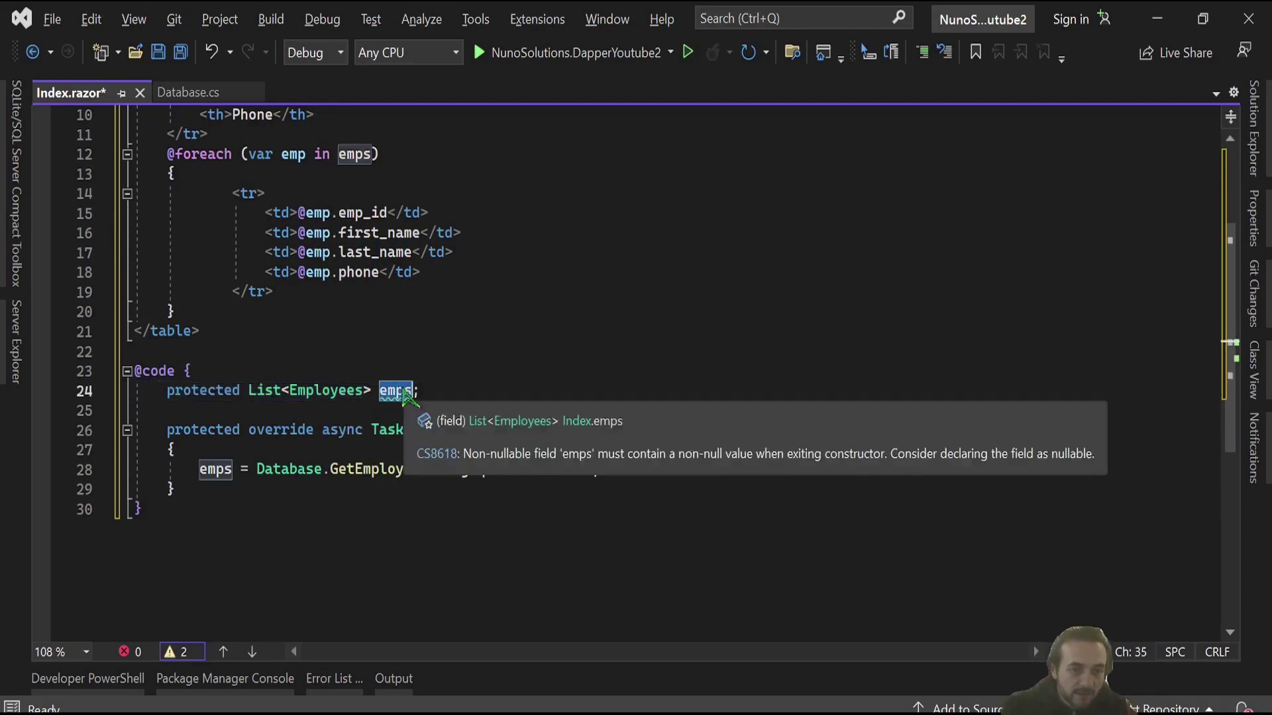
left_click_drag(159, 154, 377, 155)
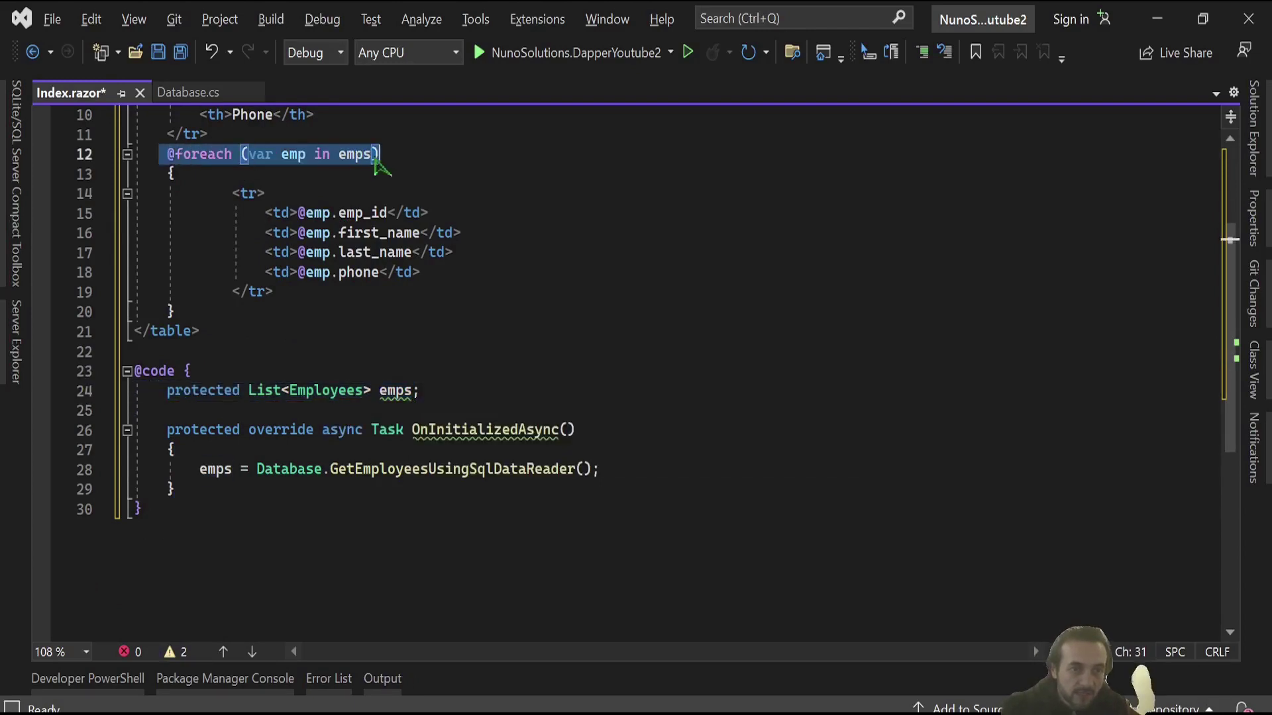
double_click(367, 156)
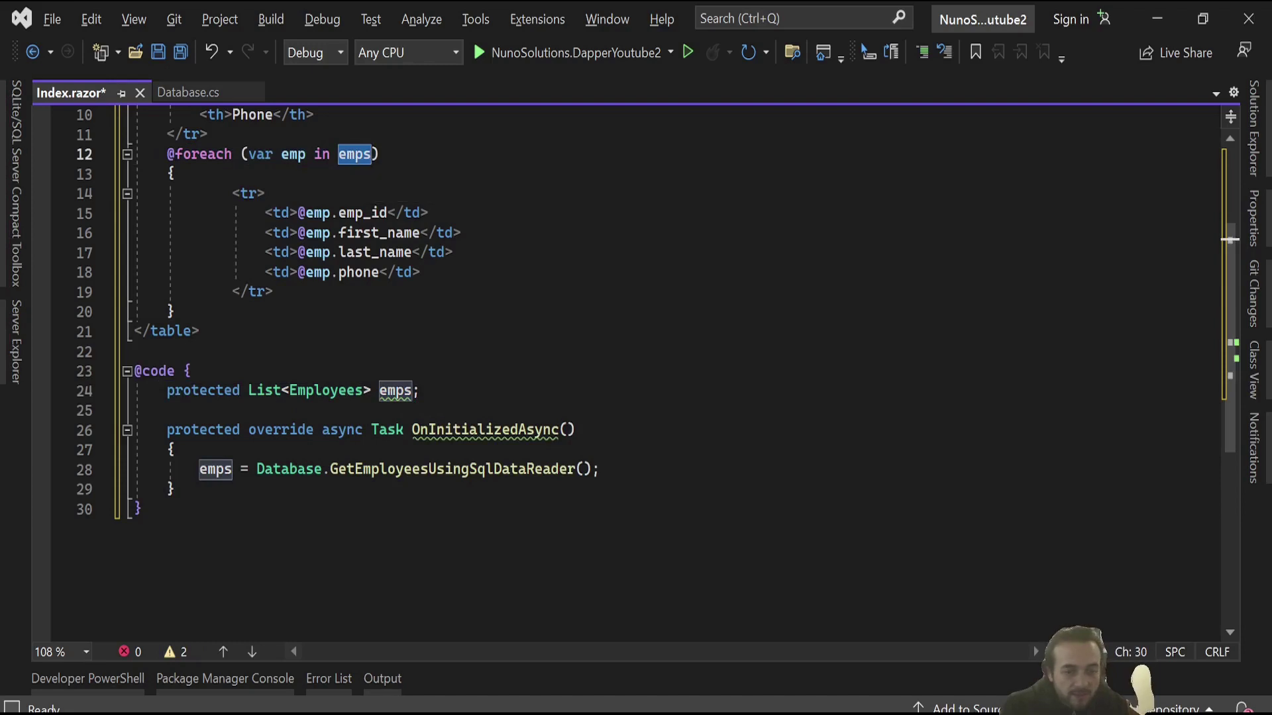
double_click(342, 430)
double_click(283, 431)
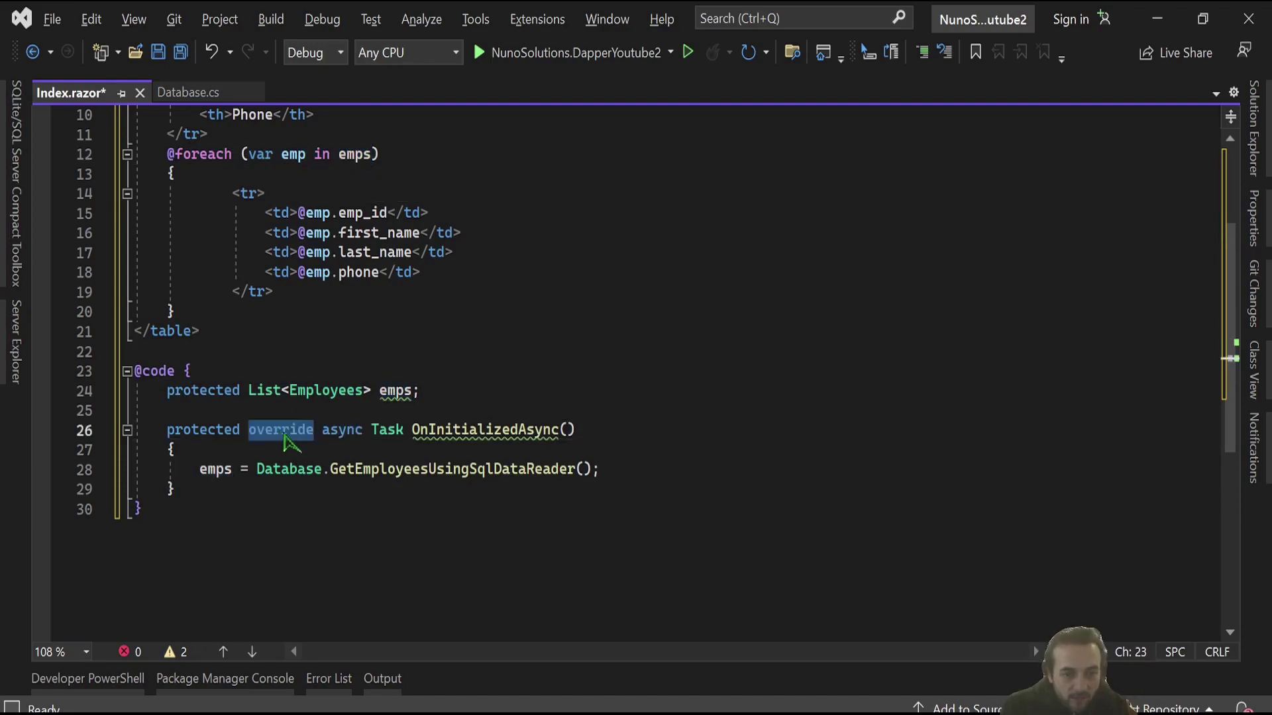
double_click(512, 432)
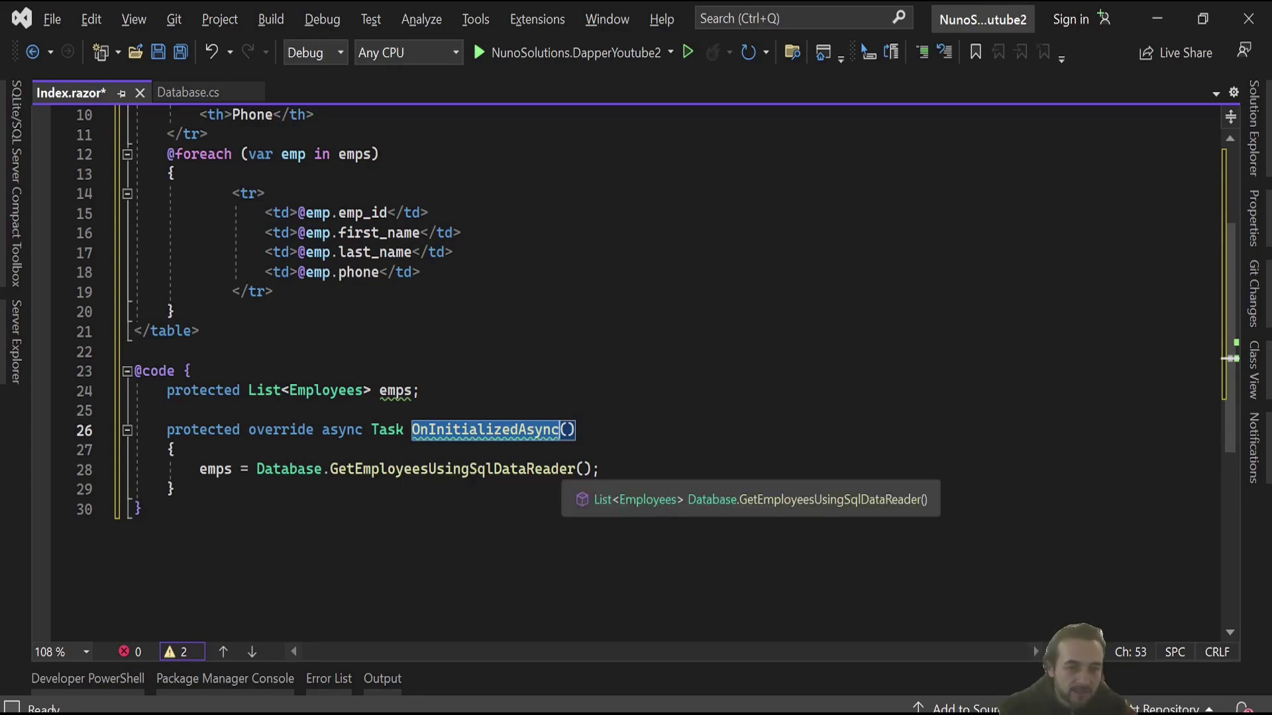
left_click(394, 391)
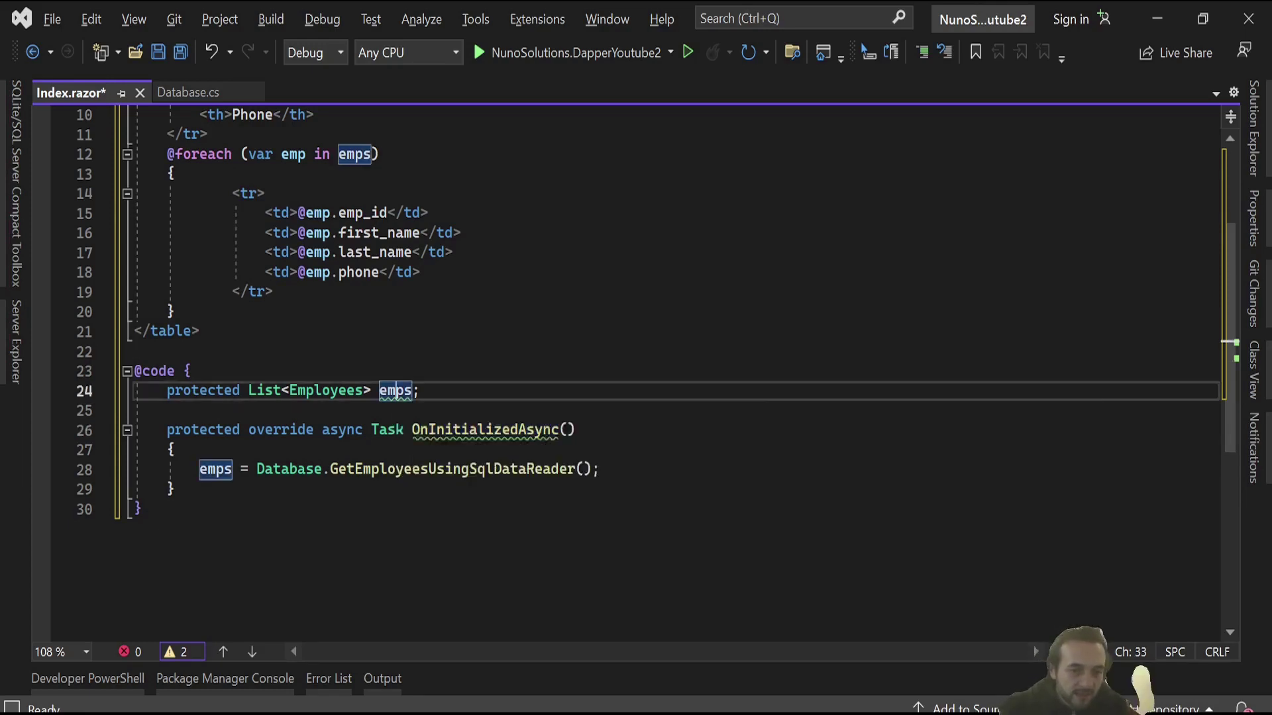
double_click(395, 391)
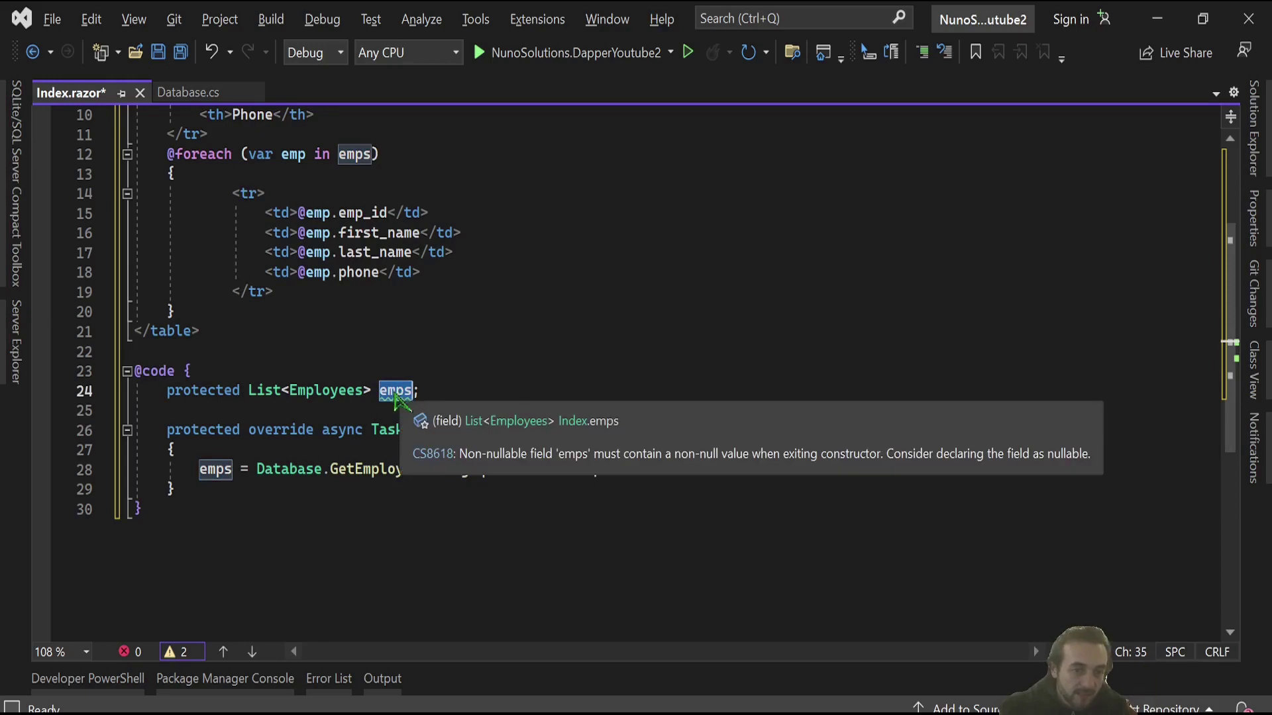
double_click(288, 469)
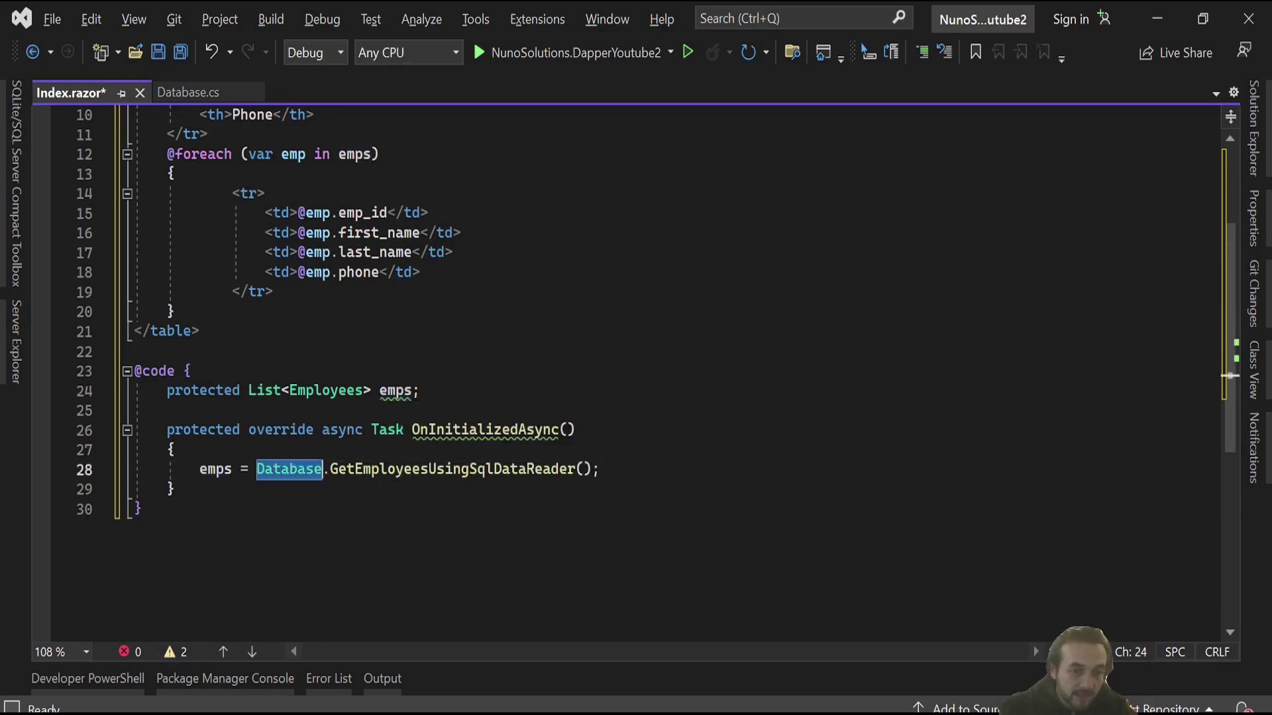
left_click_drag(331, 470, 582, 471)
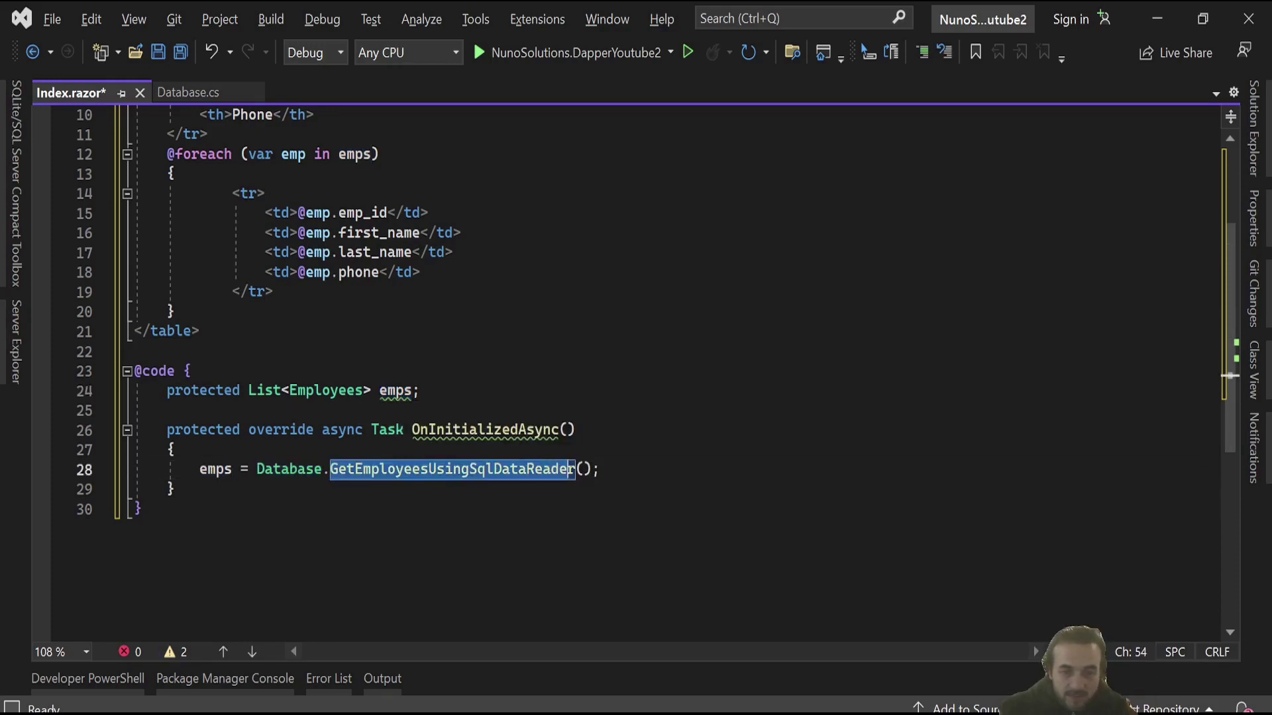
left_click(586, 469)
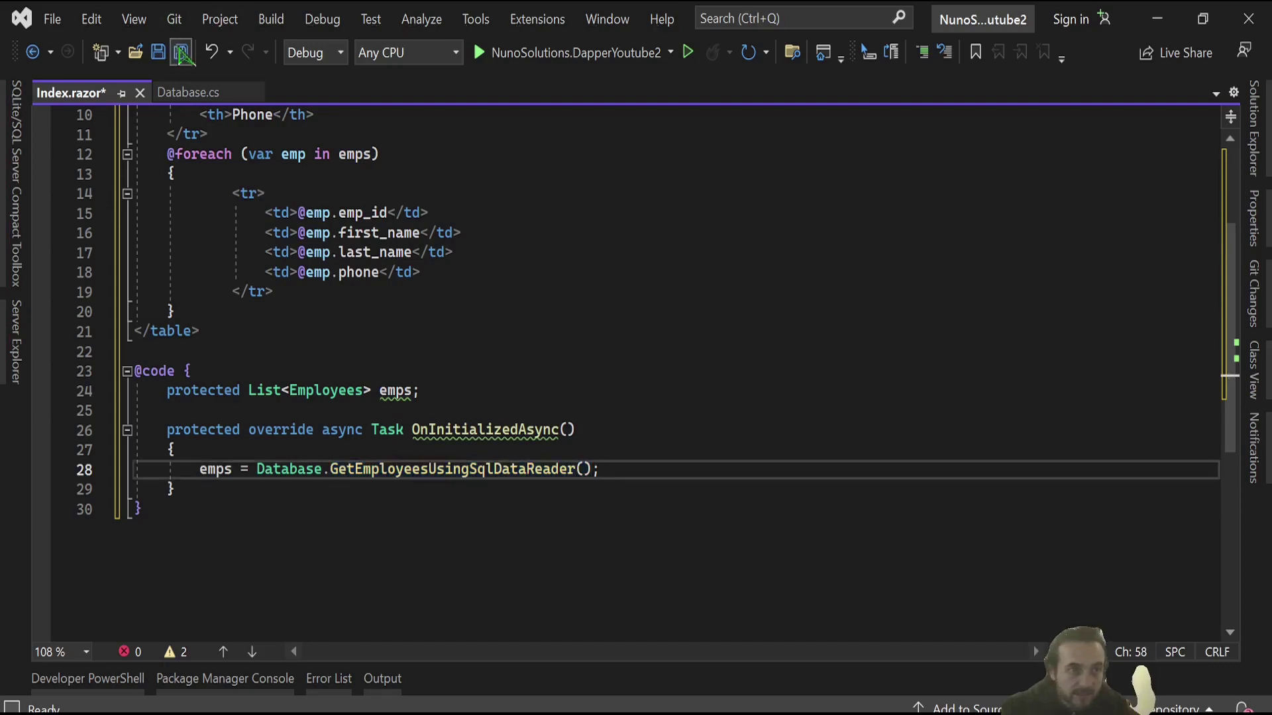
- Build the project and run it with debugging, listing employees Andrew, Myron and Nuno
left_click(181, 52)
left_click(1254, 129)
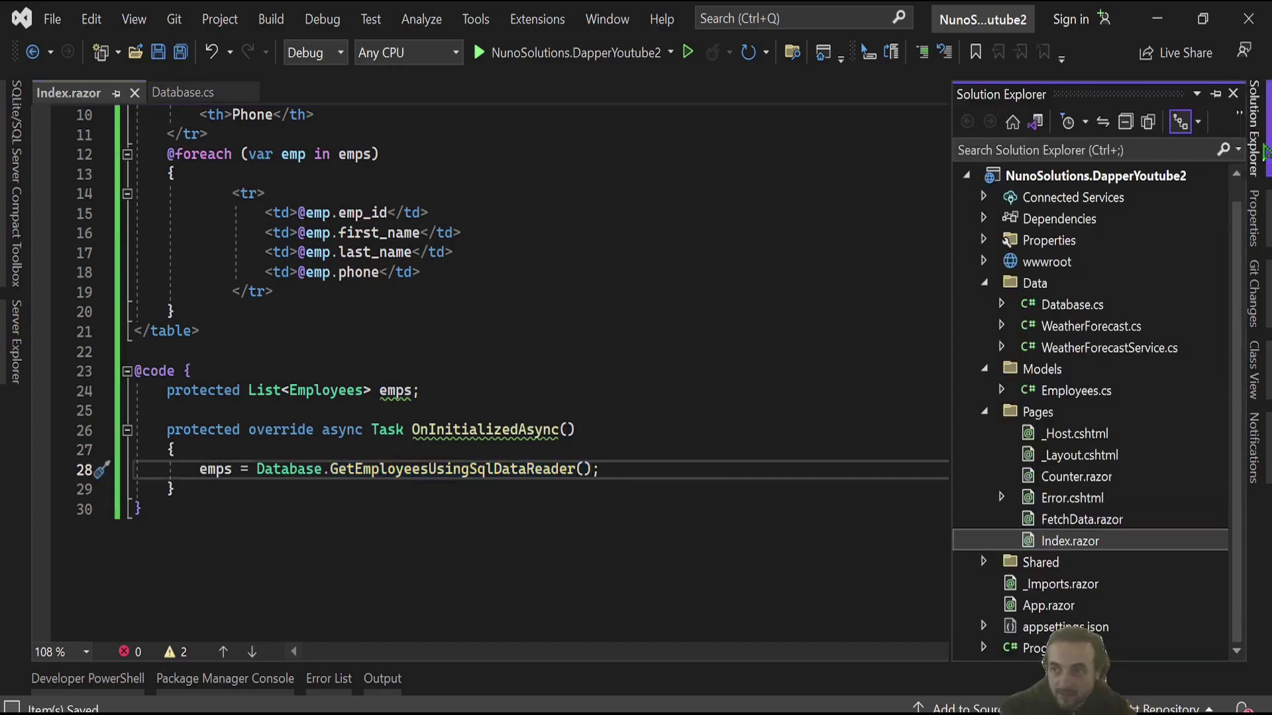
left_click(1214, 94)
right_click(1036, 185)
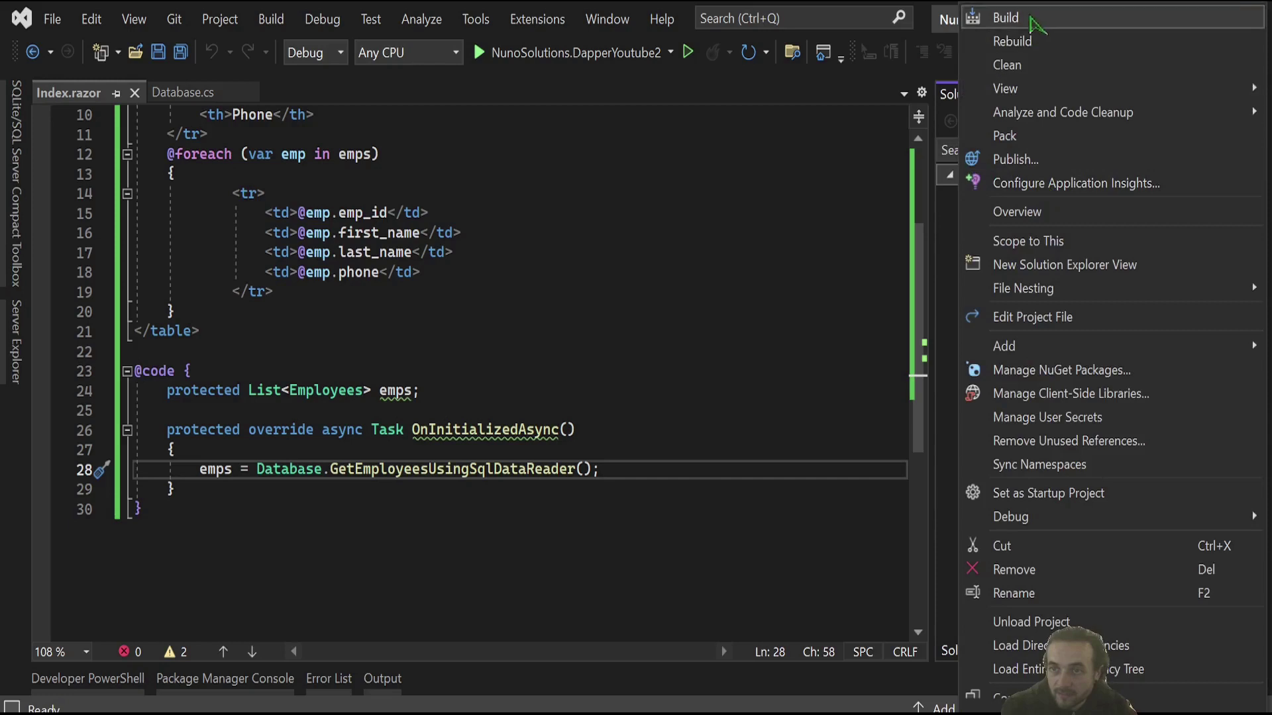
left_click(1038, 14)
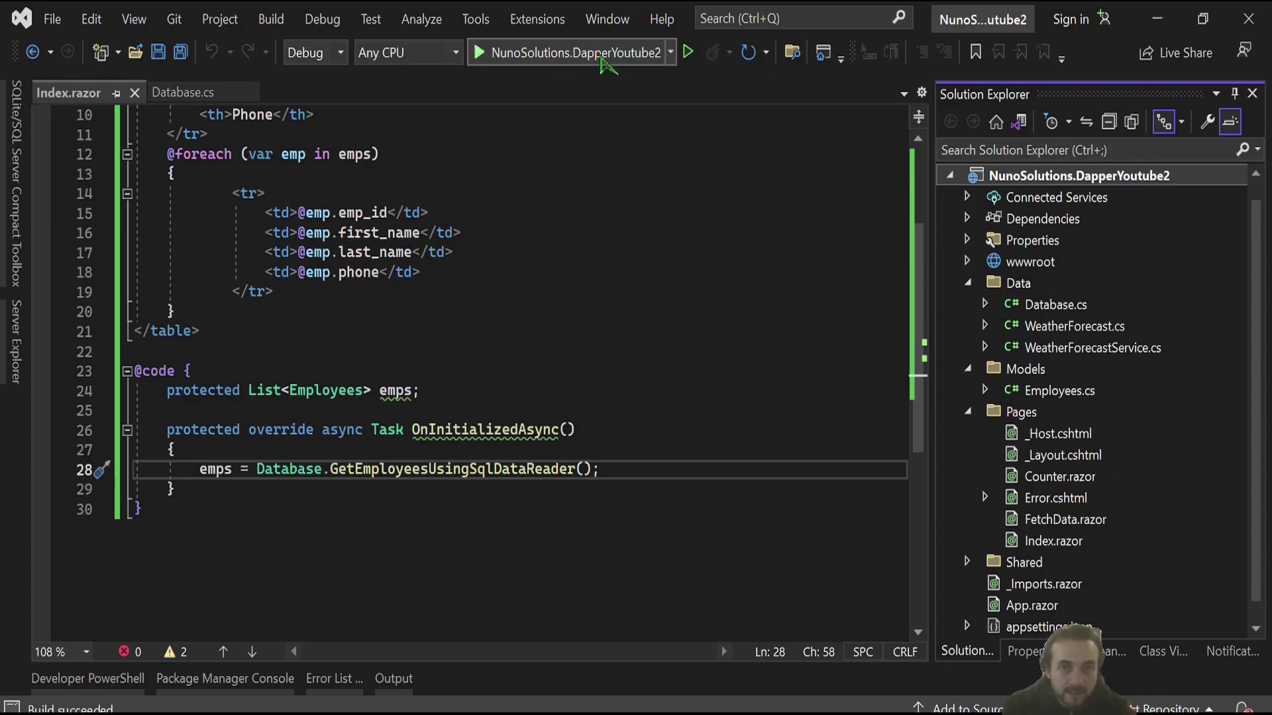
left_click(545, 52)
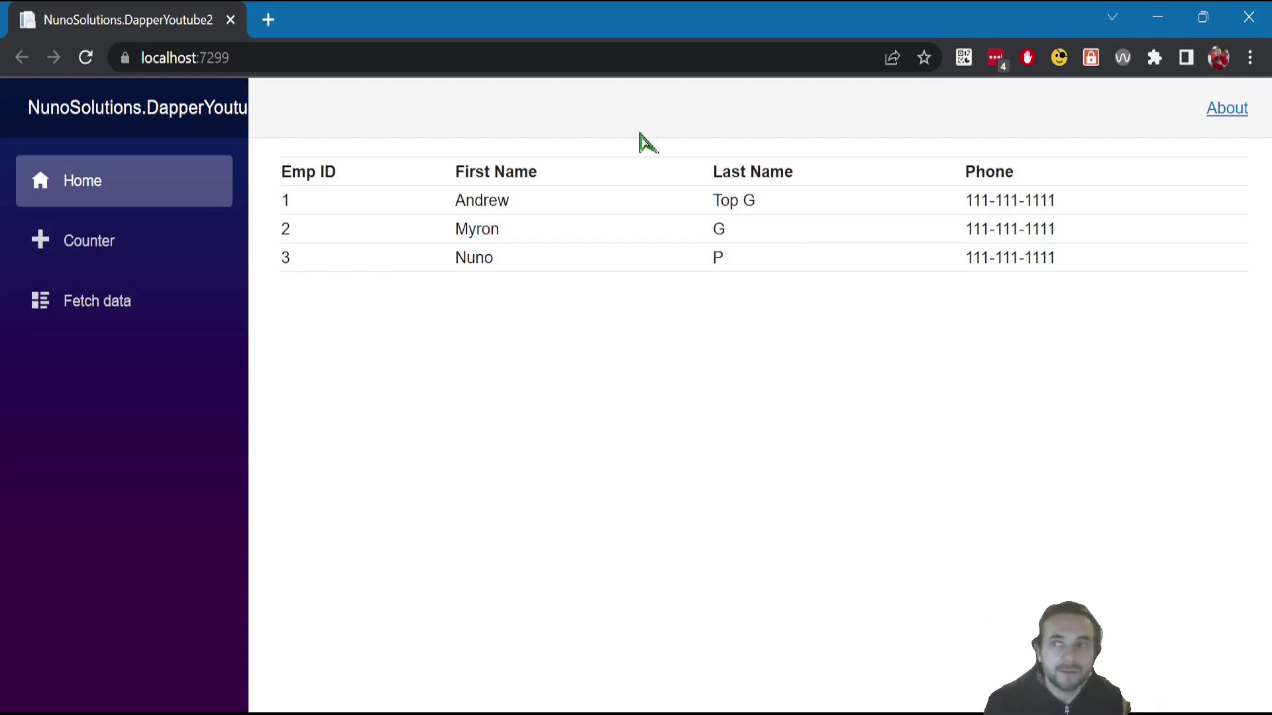
- Close the app's Chrome window and jump to GetEmployeesUsingSqlDataReader's definition
left_click(1248, 18)
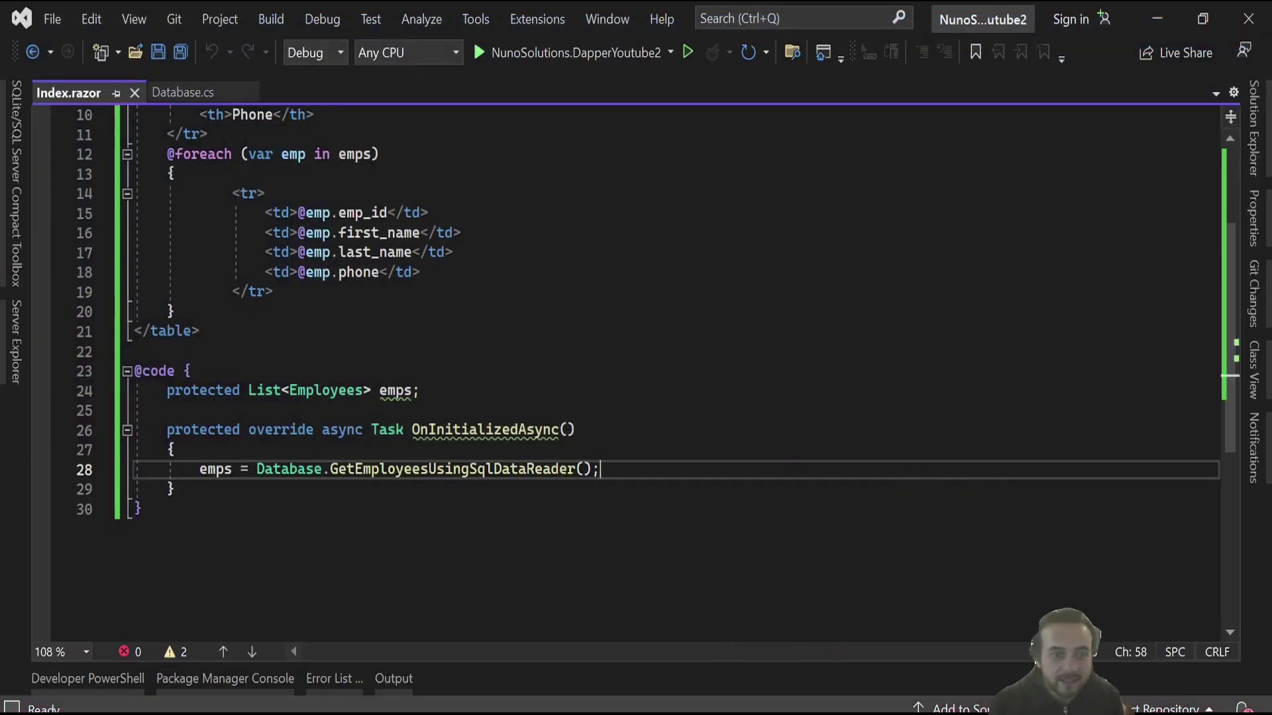
key("F12")
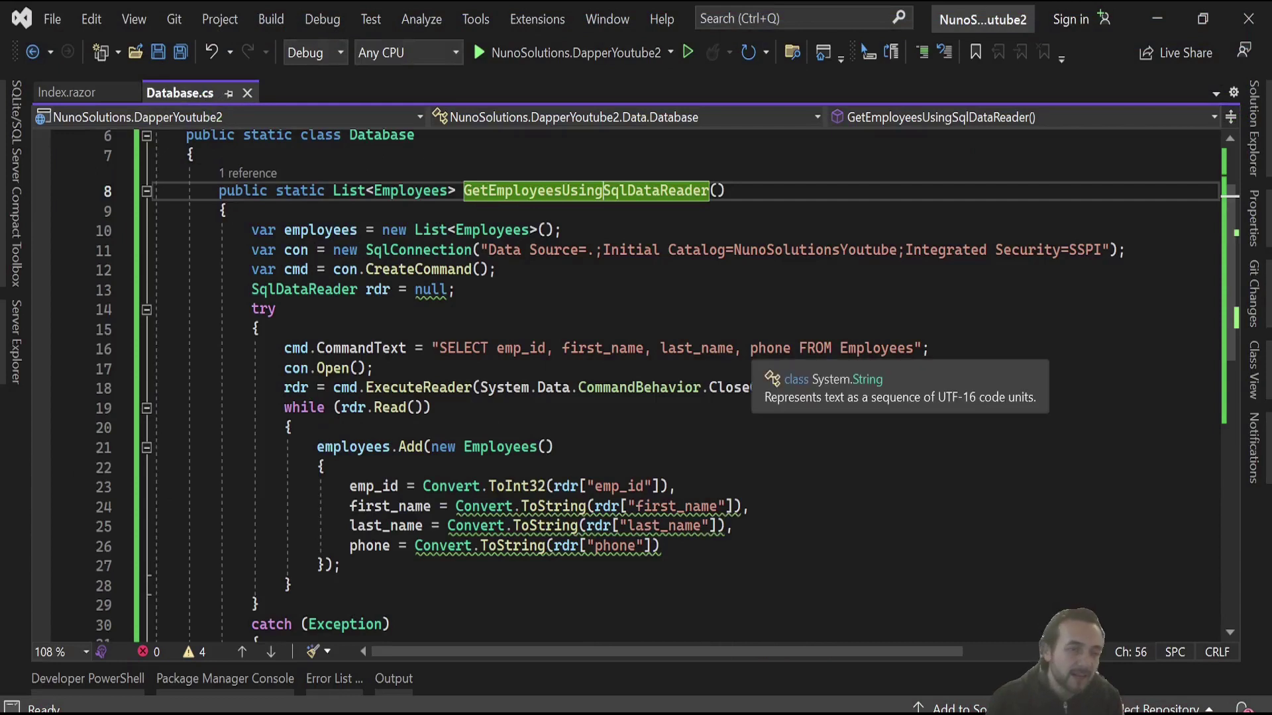
scroll(745, 350, "down", 1)
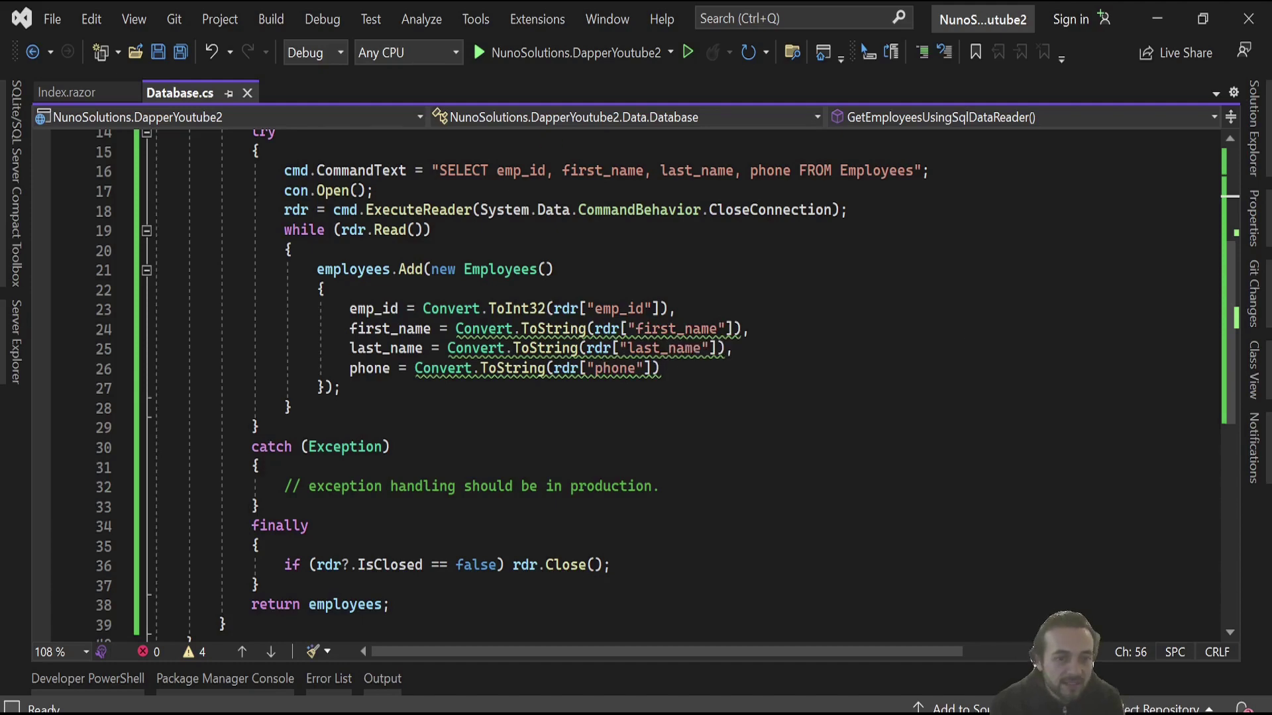
scroll(428, 388, "up", 3)
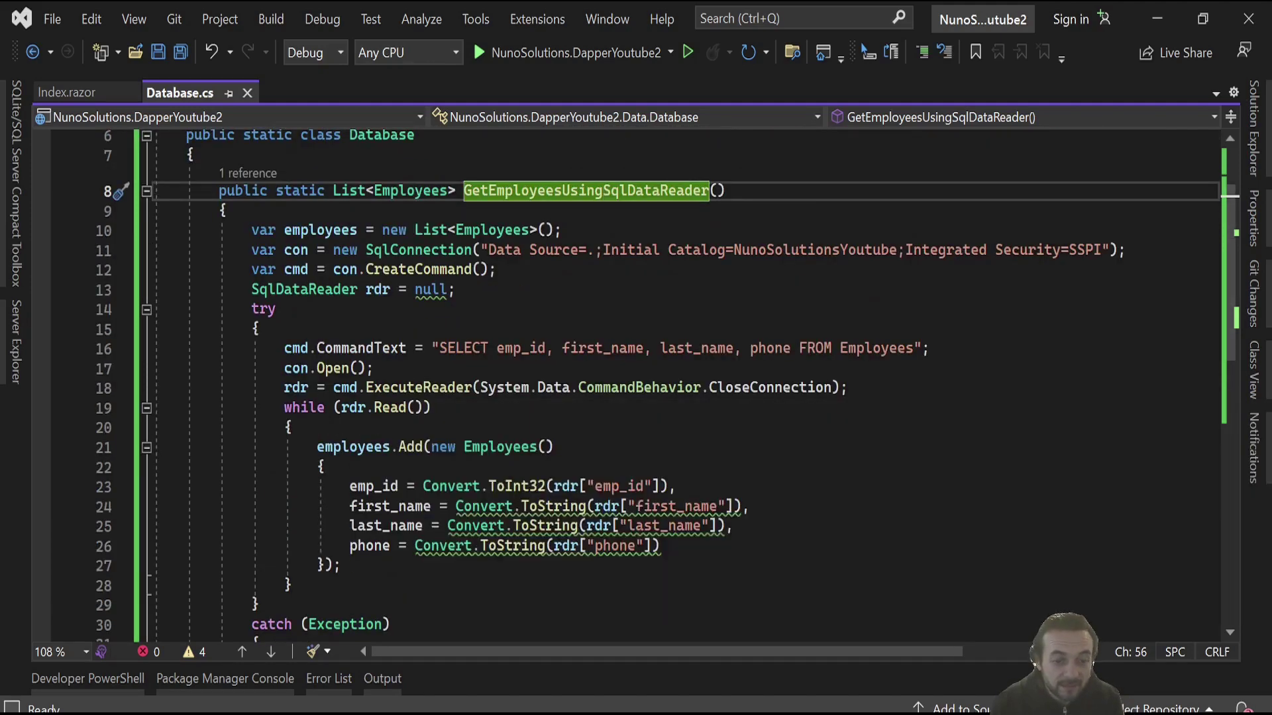
- Review the employees list, connection and CreateCommand lines in GetEmployeesUsingSqlDataReader
left_click_drag(561, 230, 228, 210)
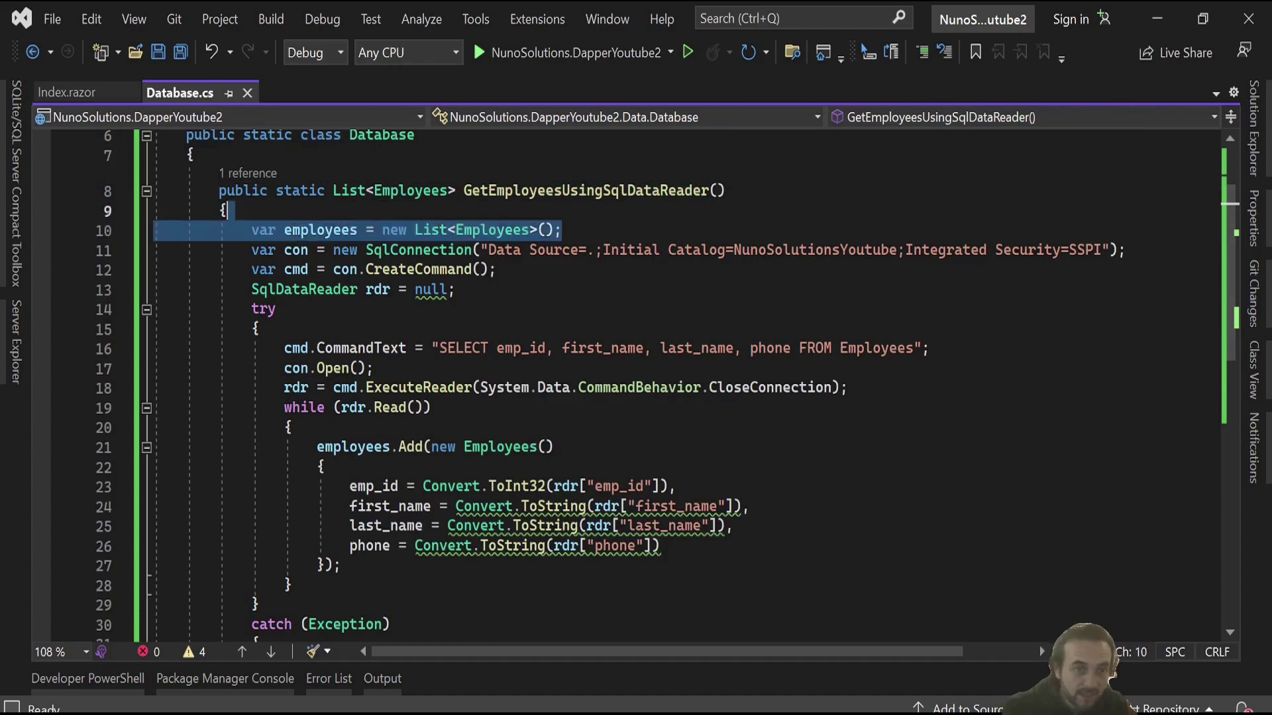
left_click(318, 229)
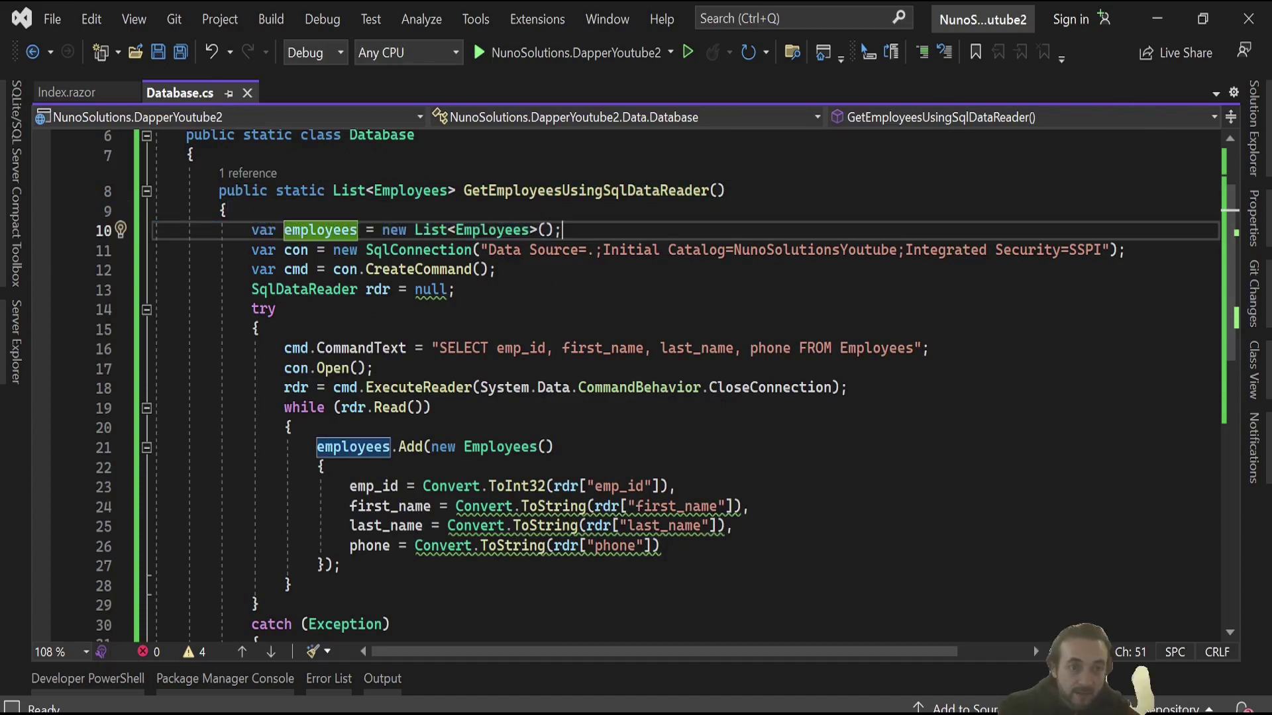
left_click(402, 250)
left_click_drag(252, 268, 472, 270)
- Delete the CreateCommand and SqlDataReader declaration lines and the leftover blank line
key("shift+End")
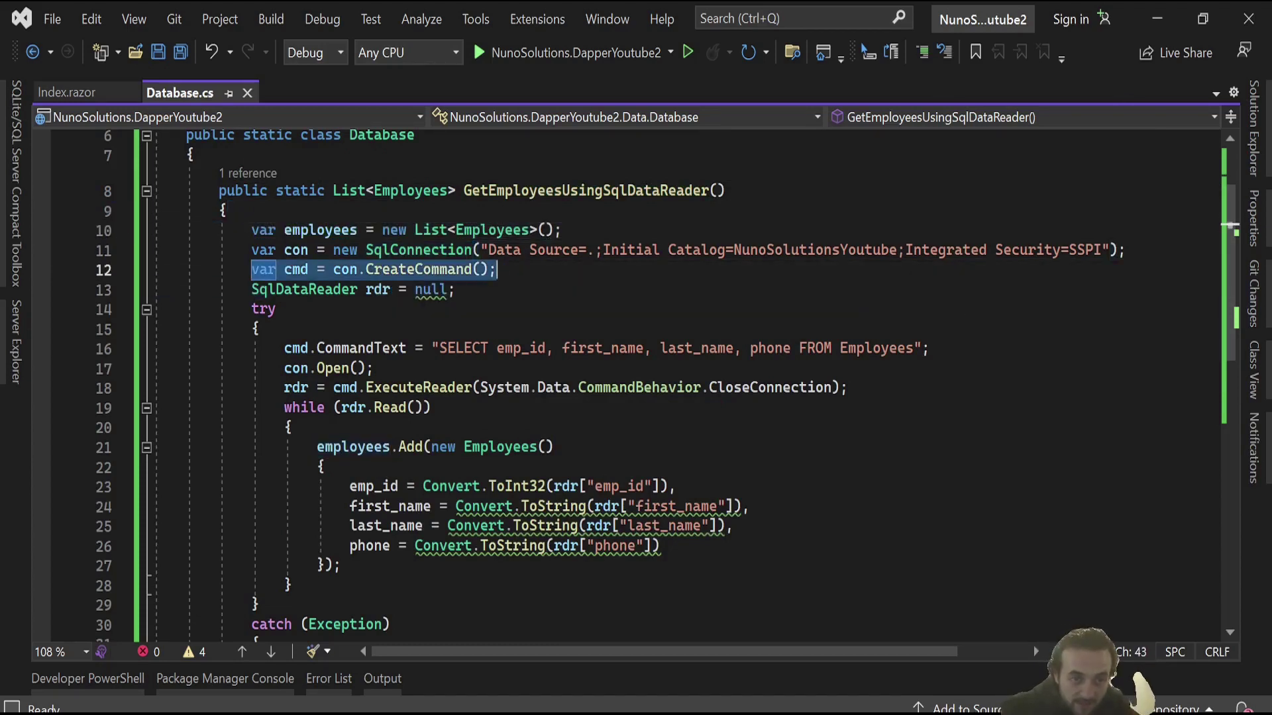
key("Delete")
key("Down")
key("shift+Down")
key("Delete")
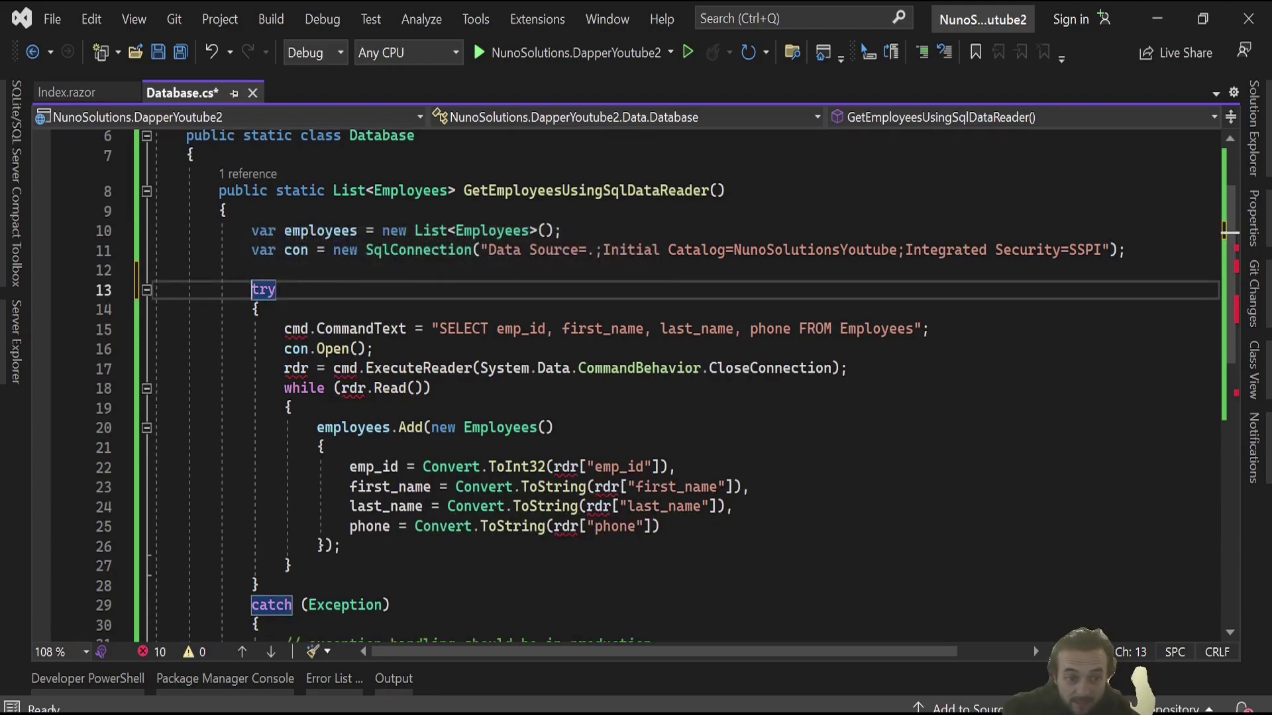
key("Down")
key("Down")
key("Down")
scroll(636, 388, "down", 2)
- Remove the con.Open call, the reading loop, and the catch and finally blocks
key("shift+Down")
key("shift+Down")
key("shift+Down")
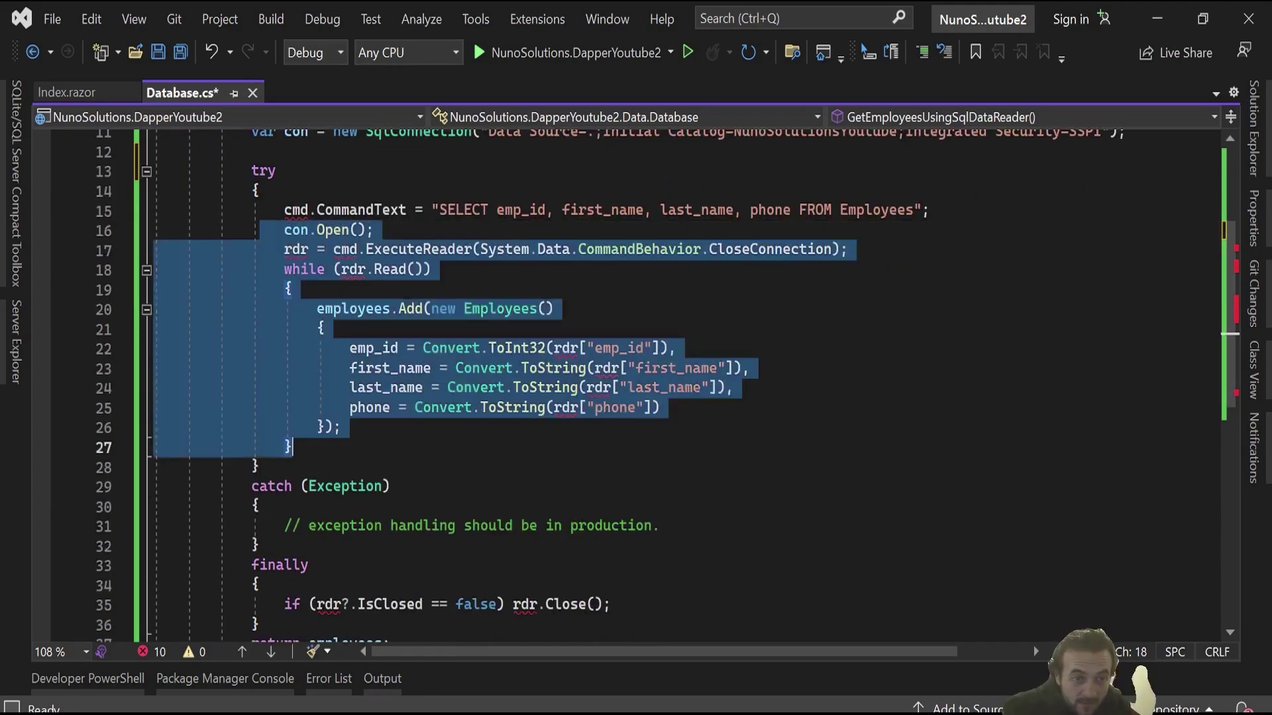
key("Delete")
key("Down")
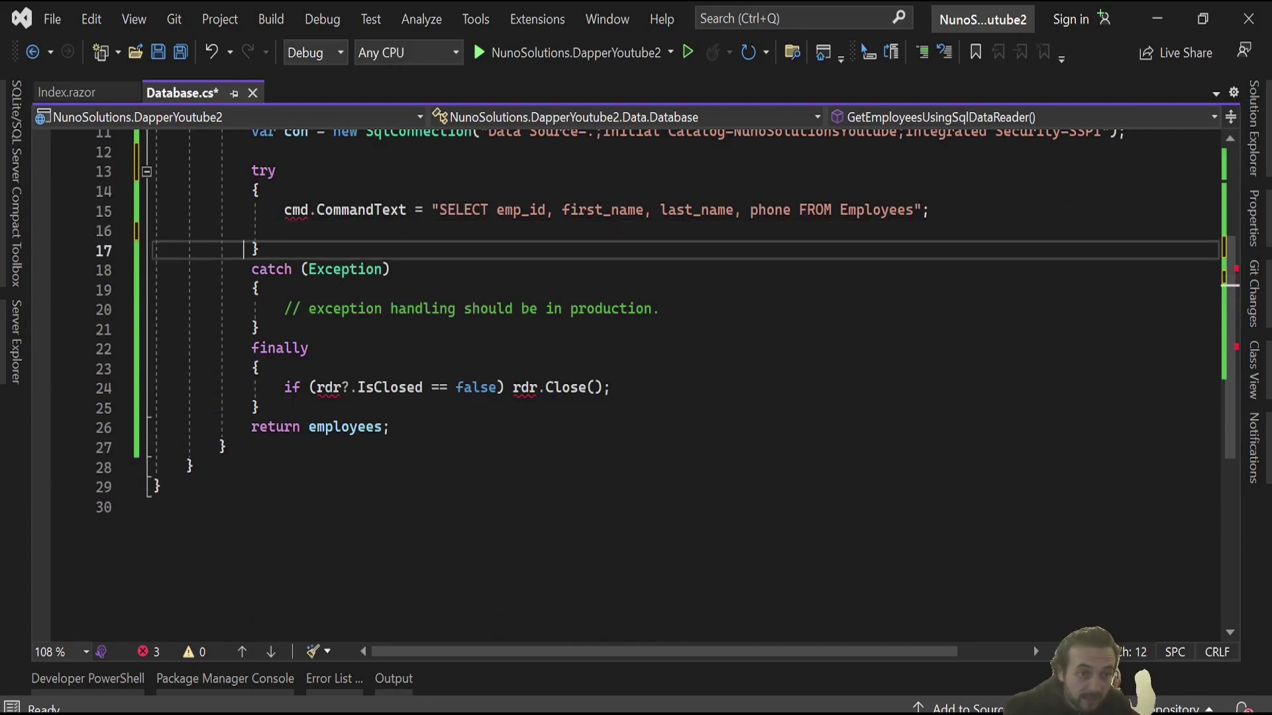
key("shift+Down")
key("shift+Down")
key("shift+Down")
key("shift+End")
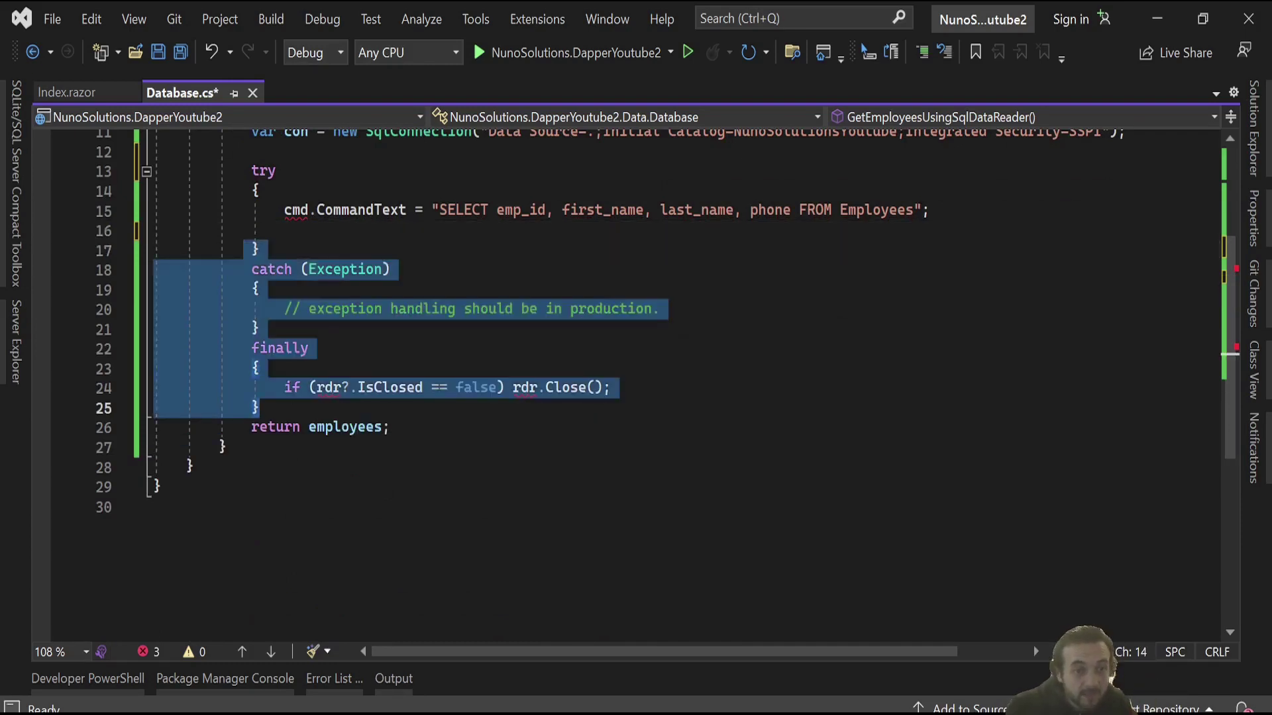
key("Delete")
- Delete the try keyword and its brace, then select the SELECT query string
key("Up")
key("Up")
key("Up")
key("shift+Up")
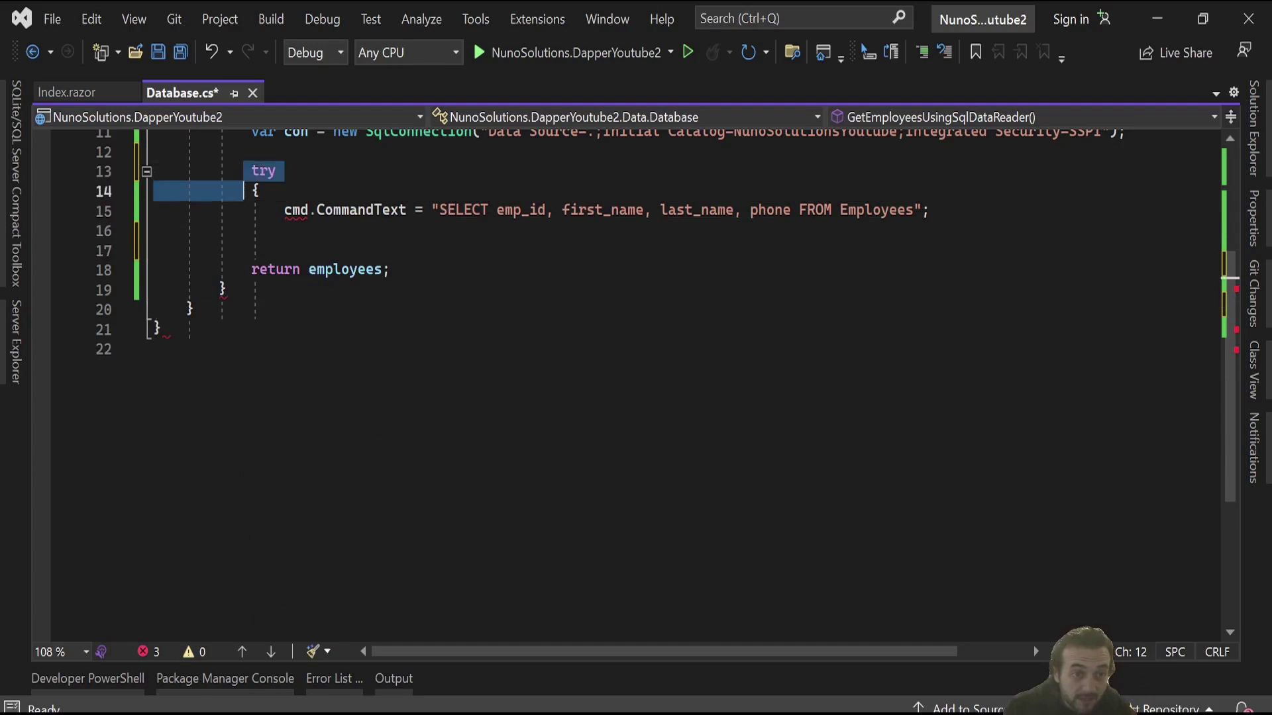
key("Delete")
scroll(636, 338, "up", 3)
left_click_drag(424, 408, 931, 408)
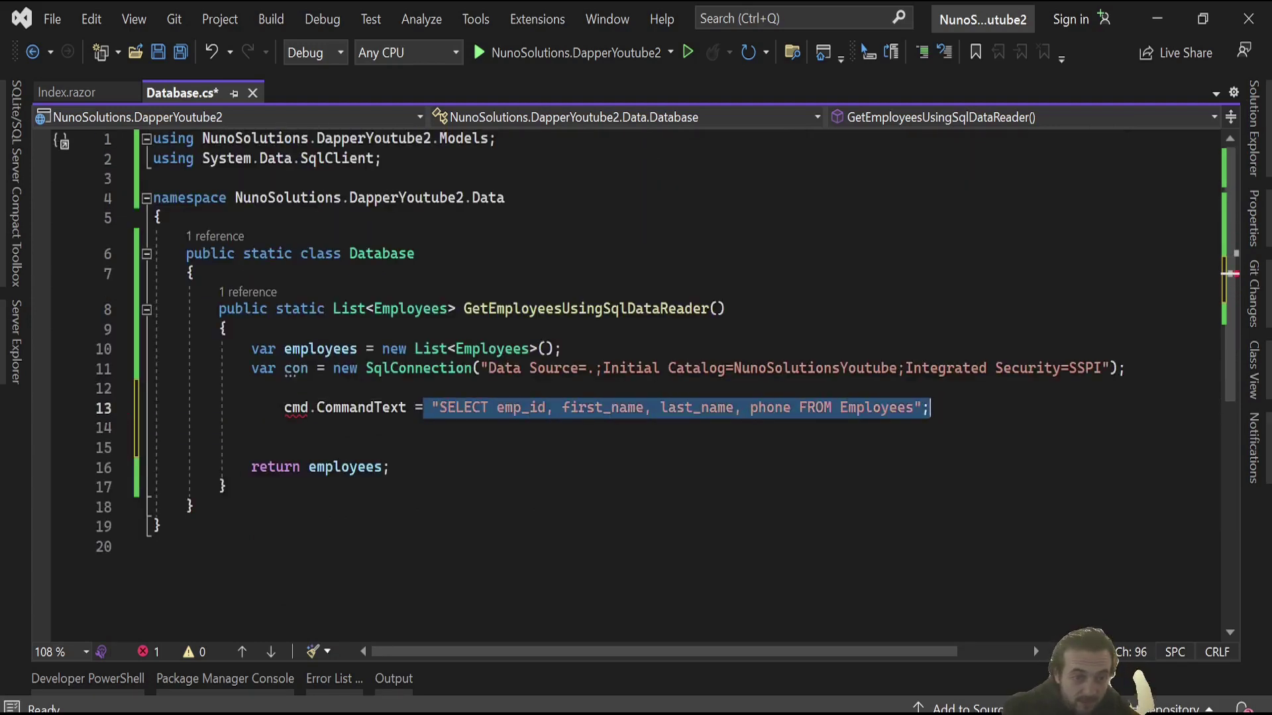
left_click(297, 368)
- Insert a con.Query<Employees>( call above the CommandText line
key("Down")
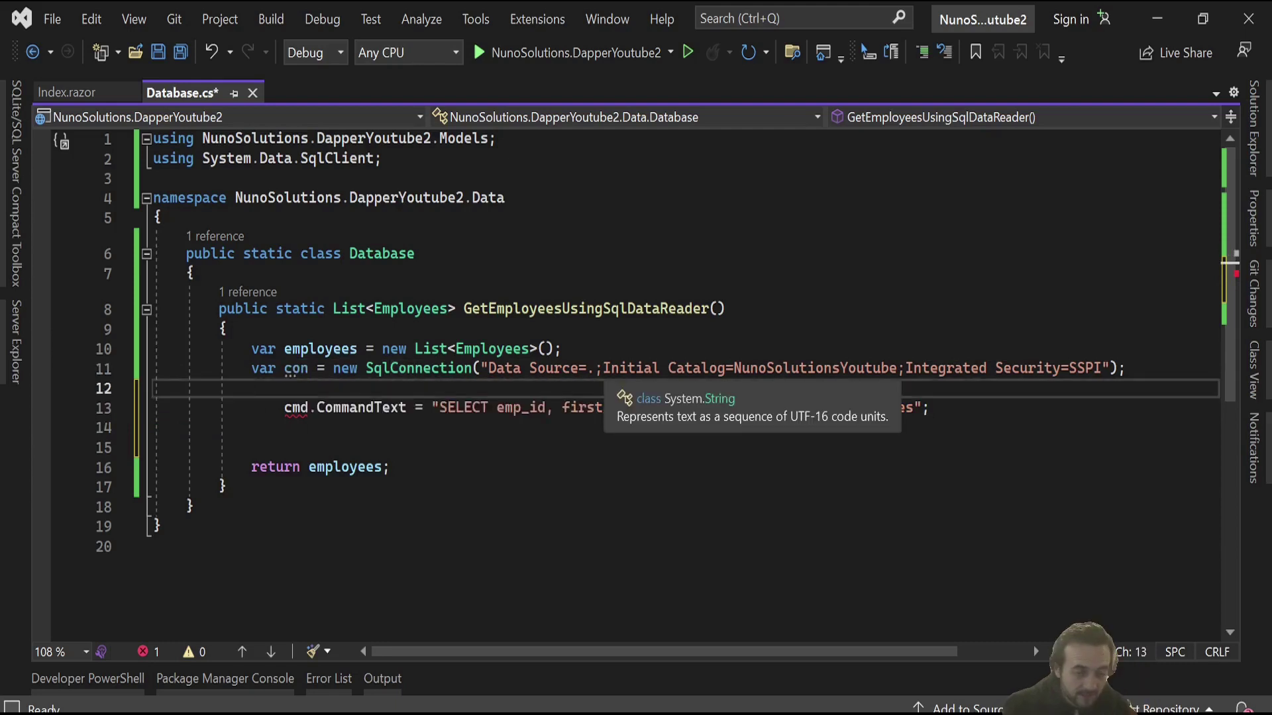
type("con.")
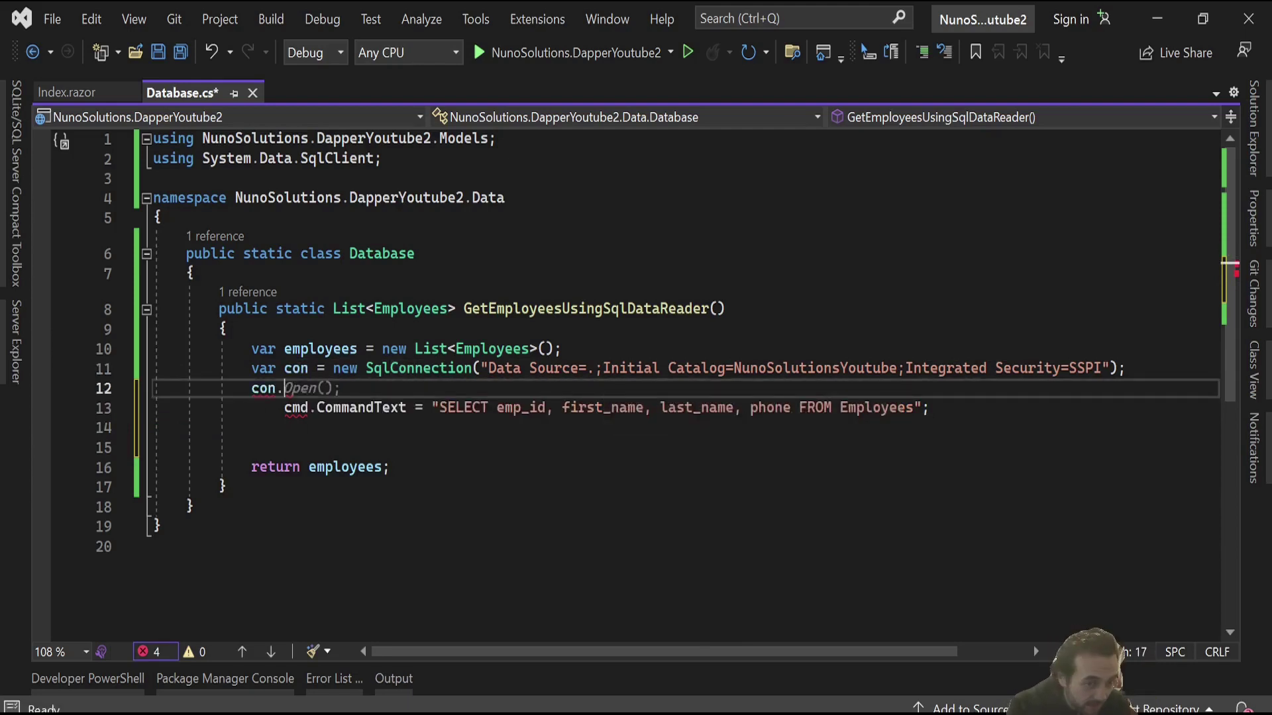
type("Q")
key("Tab")
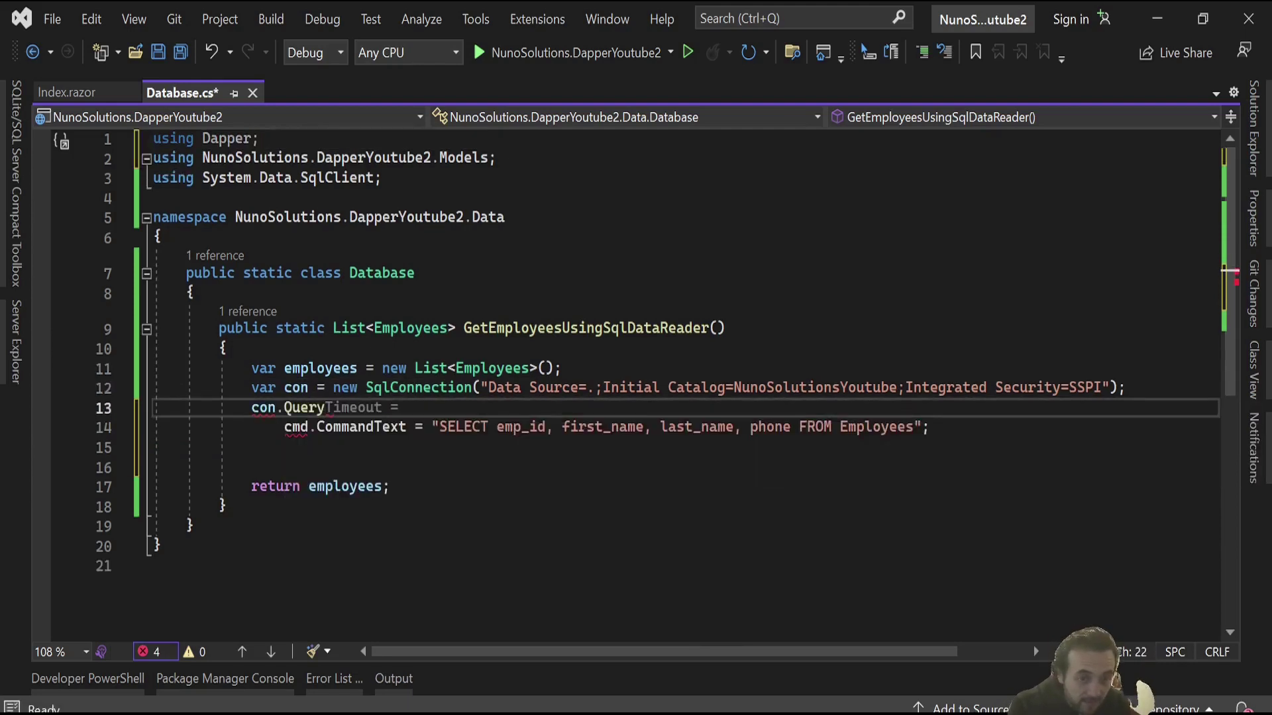
type("<")
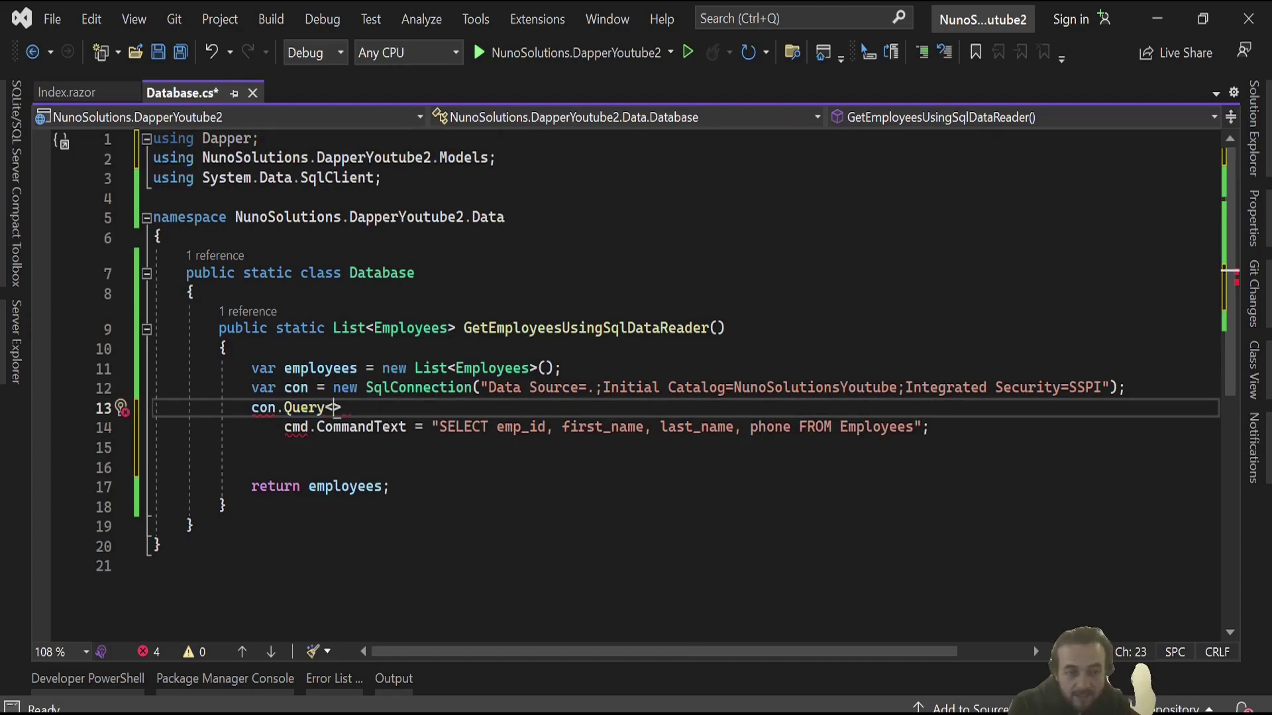
type("Employees")
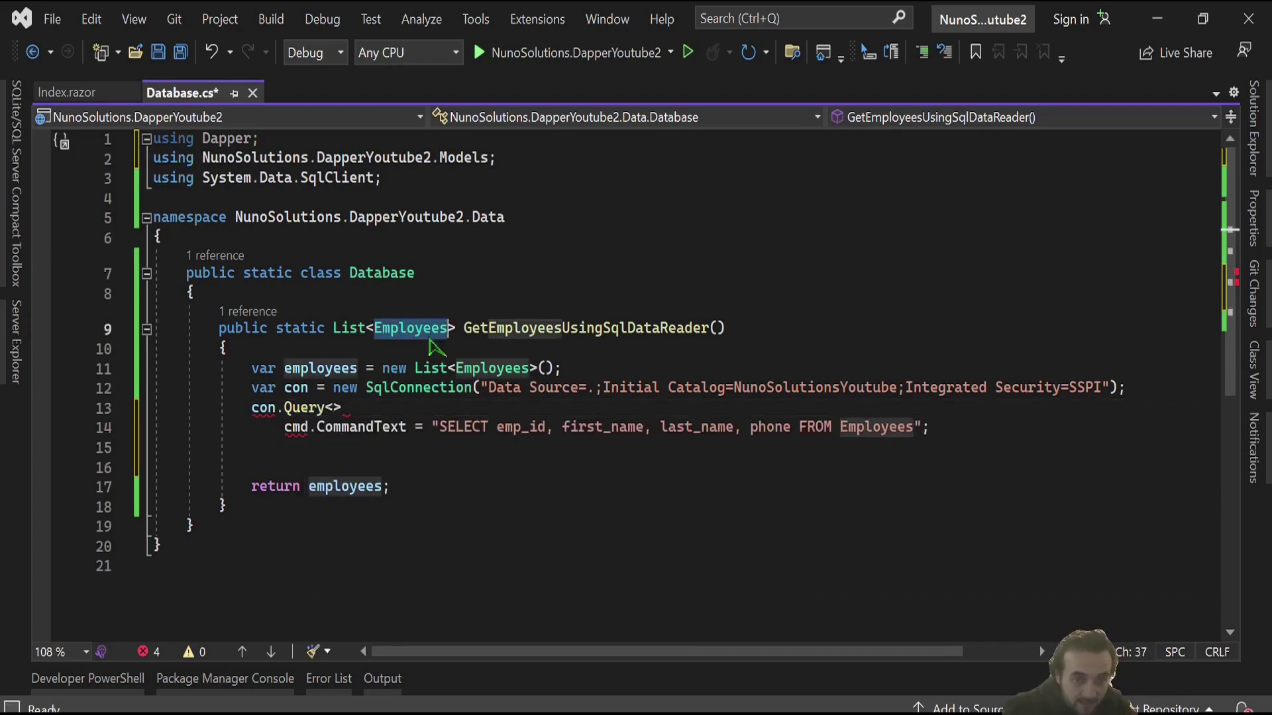
type(">")
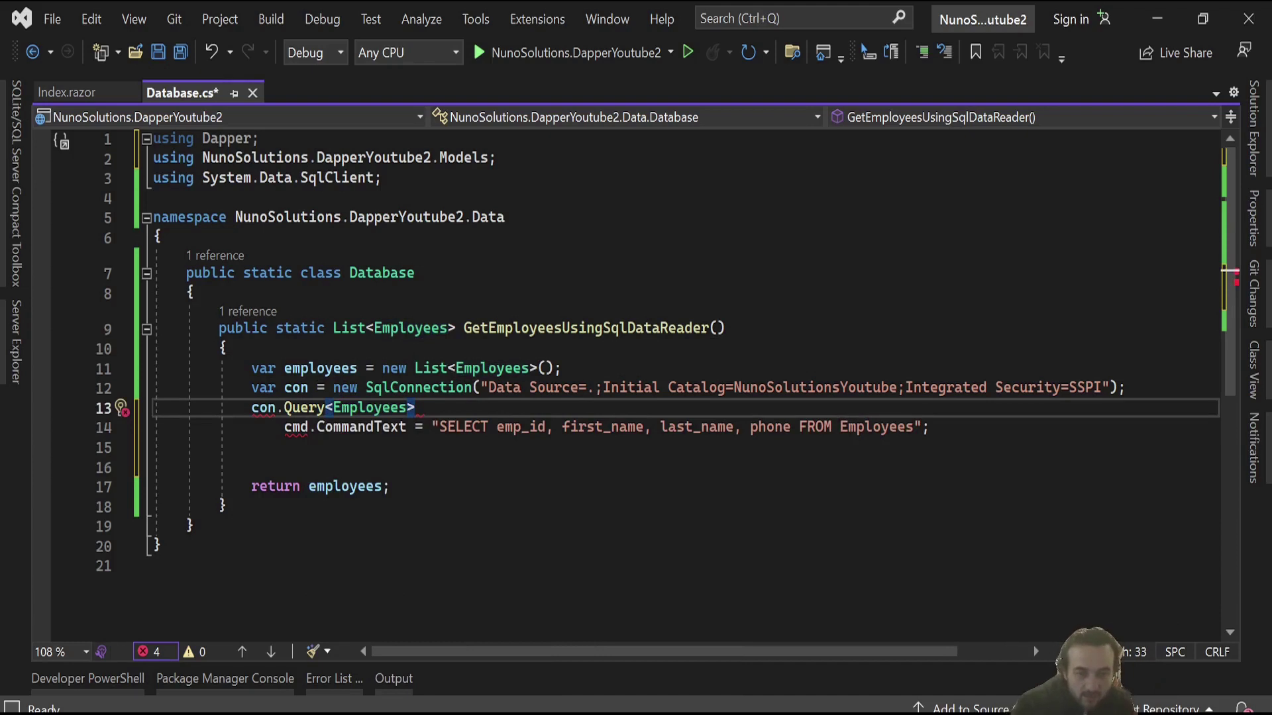
type("(")
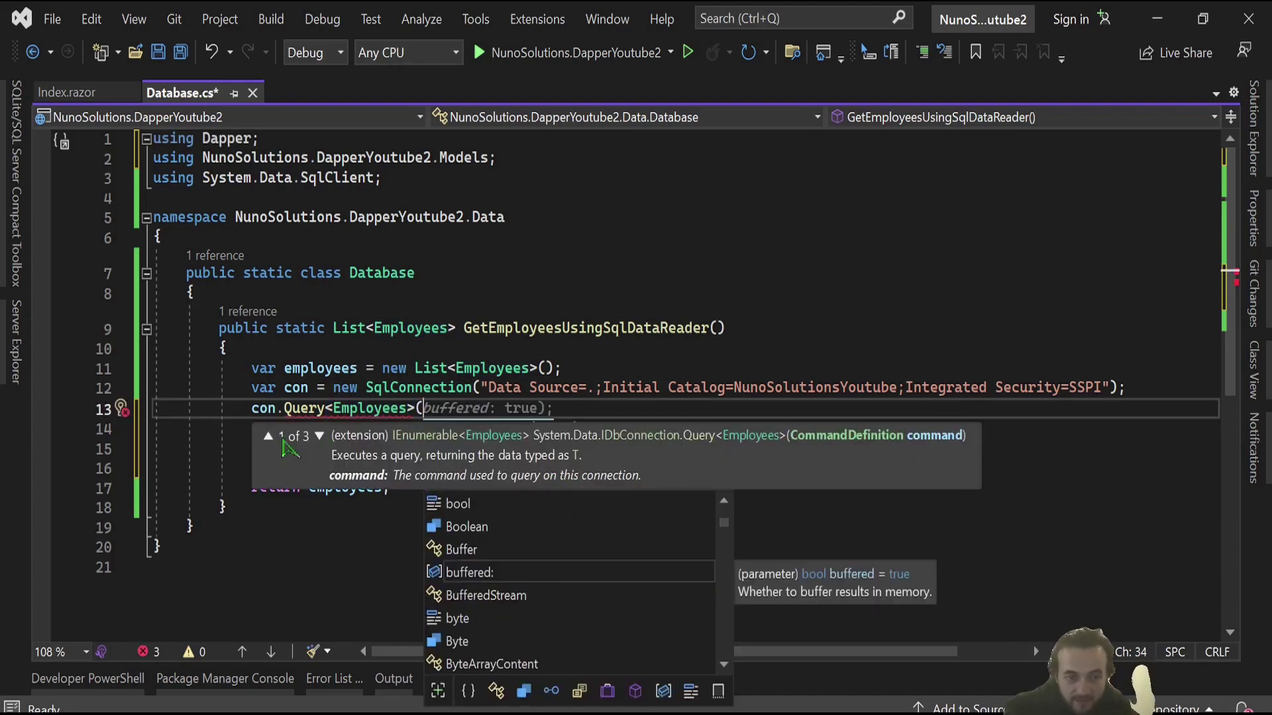
left_click(269, 436)
key("Escape")
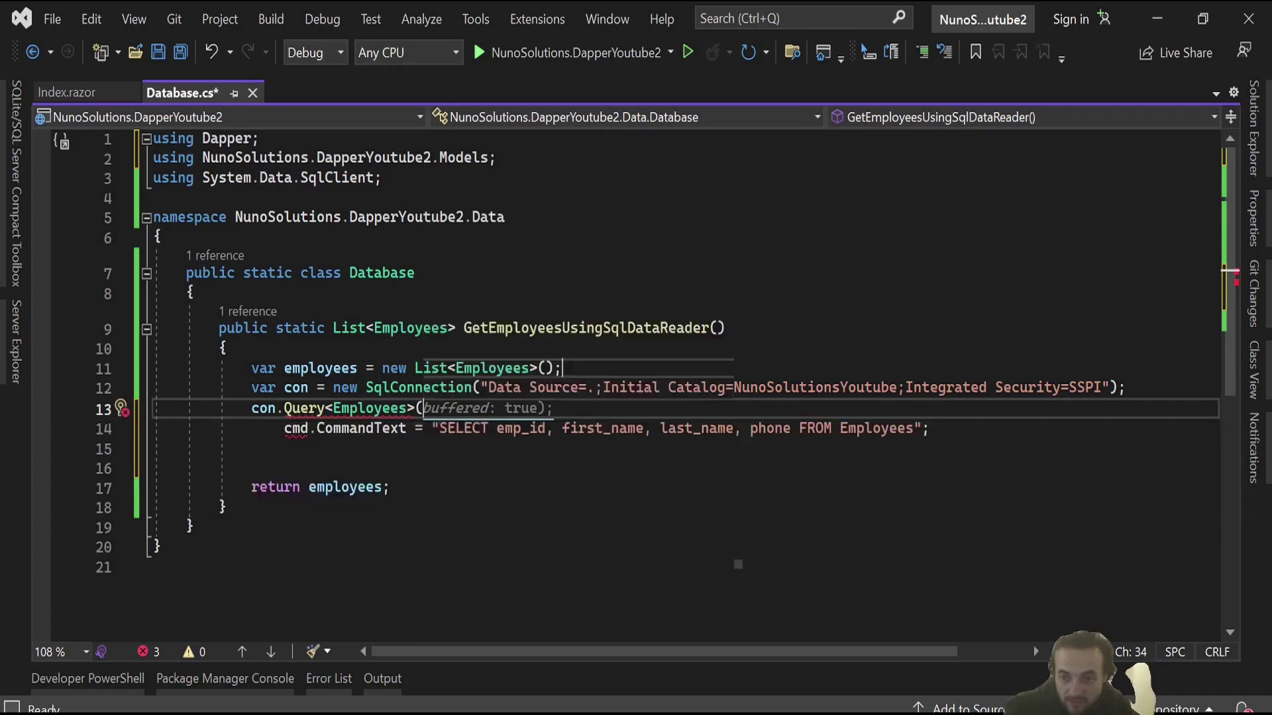
left_click(561, 368)
- Cut the SQL string from line 14 and remove the cmd.CommandText line
left_click_drag(433, 427, 924, 428)
key("ctrl+c")
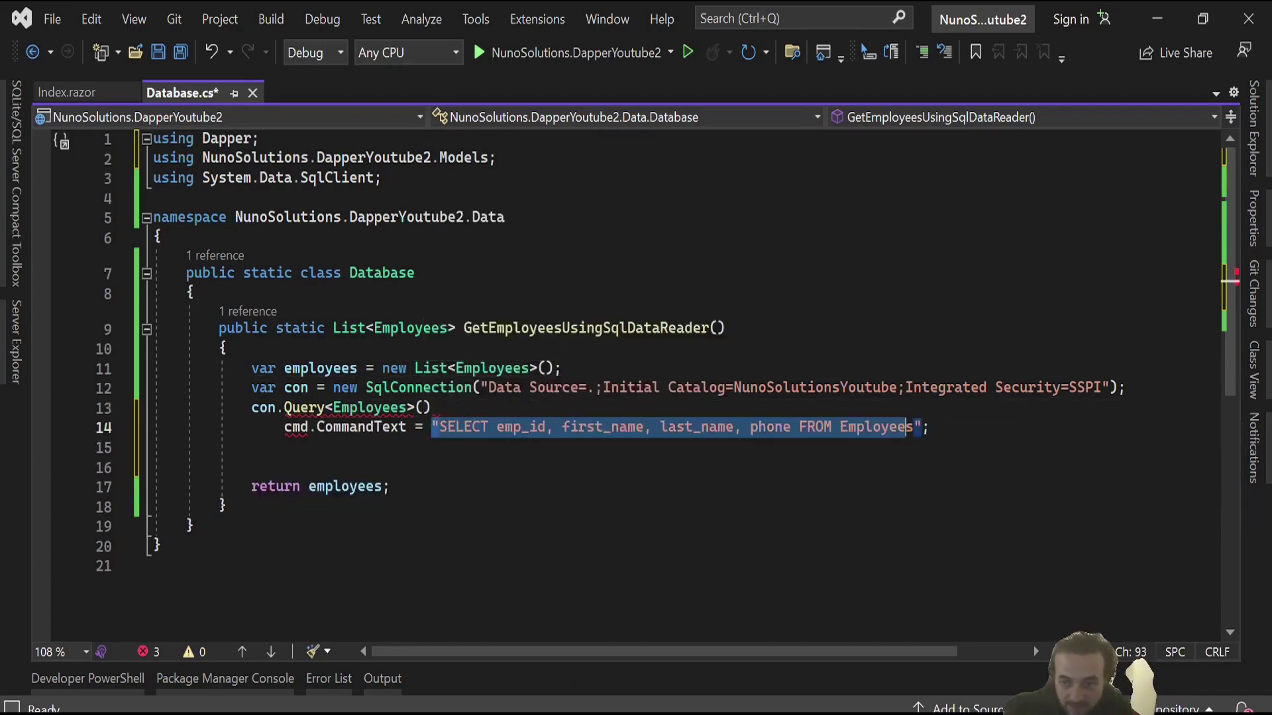
key("BackSpace")
key("shift+Home")
key("BackSpace")
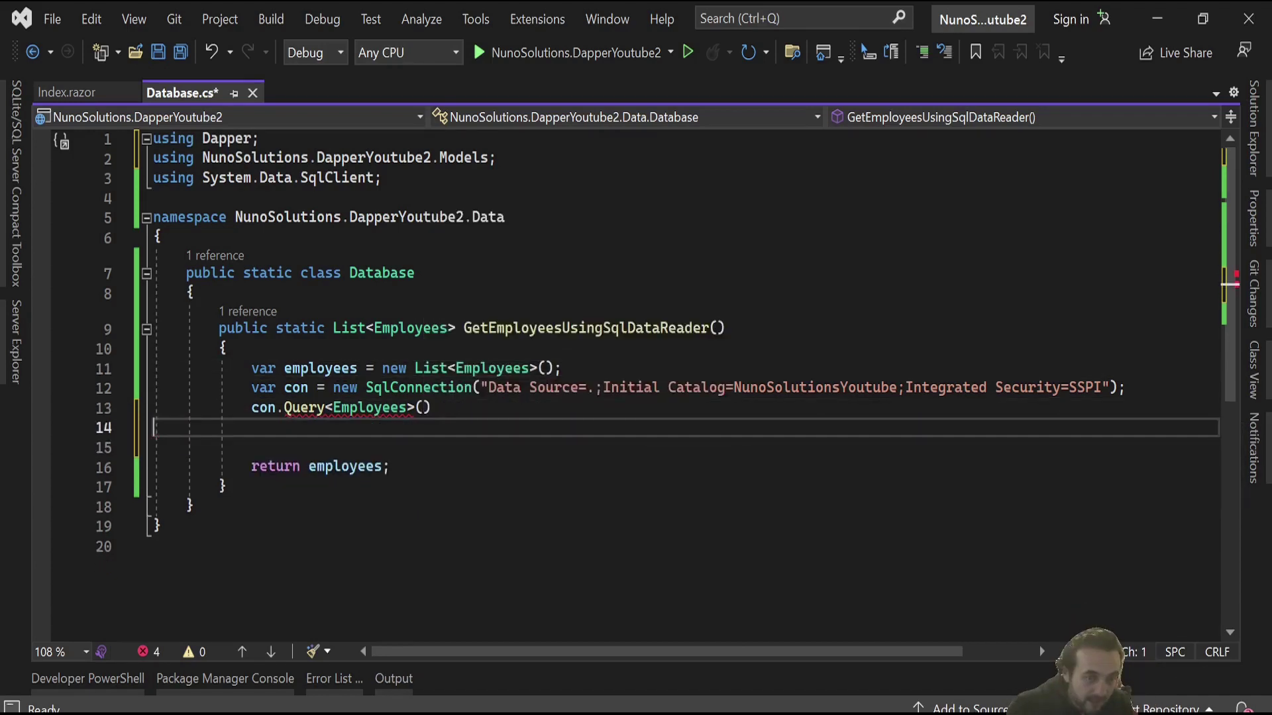
key("Delete")
key("Delete")
- Paste the SQL string inside con.Query<Employees>(...) and append .ToList()
key("Up")
key("End")
key("Left")
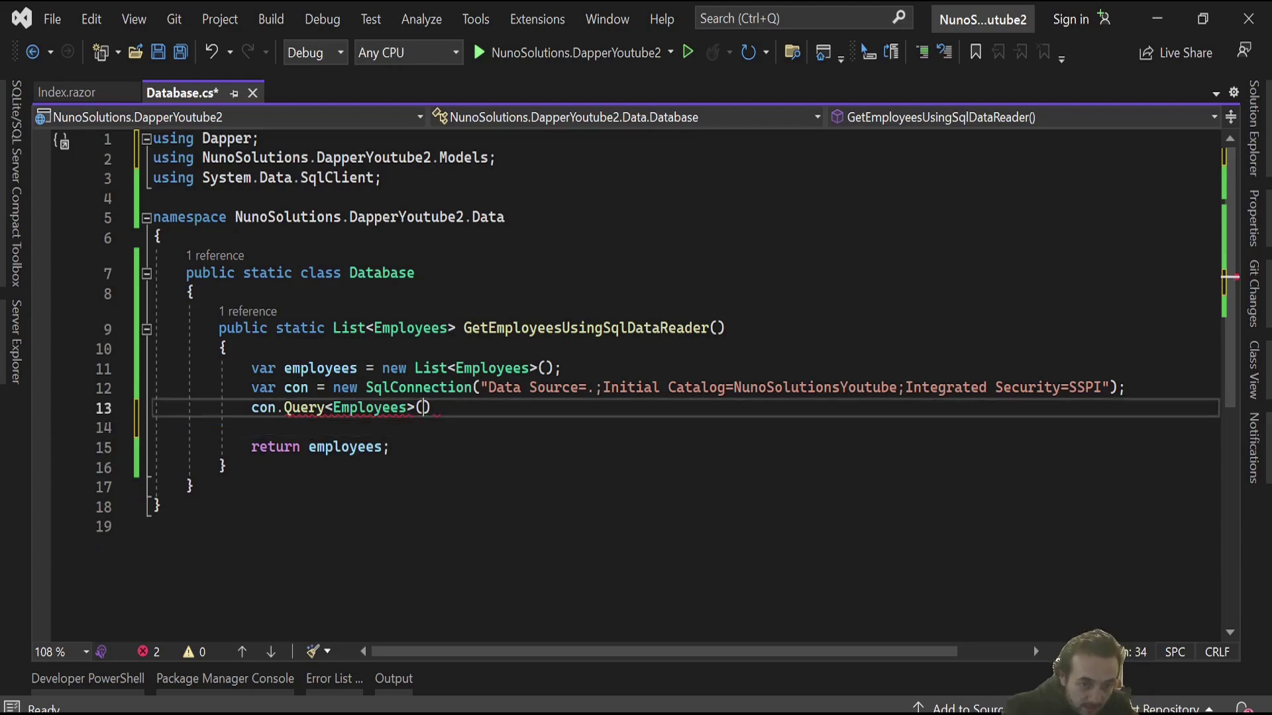
key("ctrl+v")
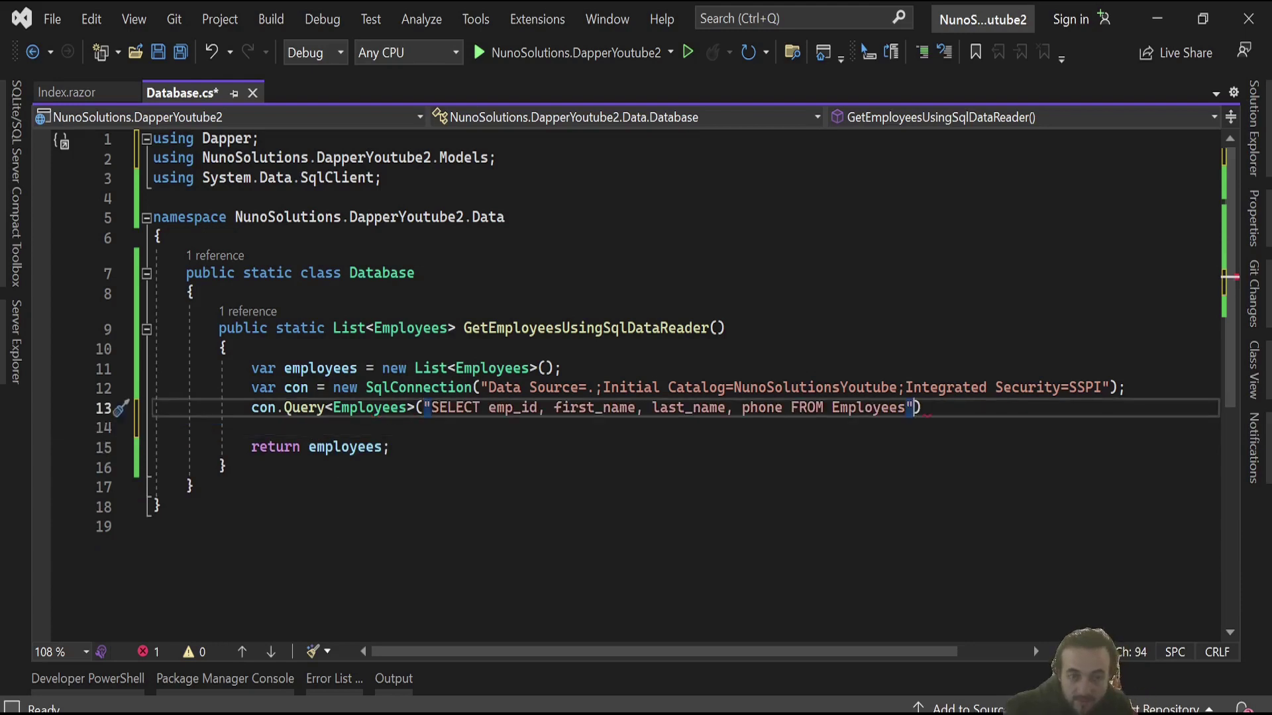
key("End")
type(".t")
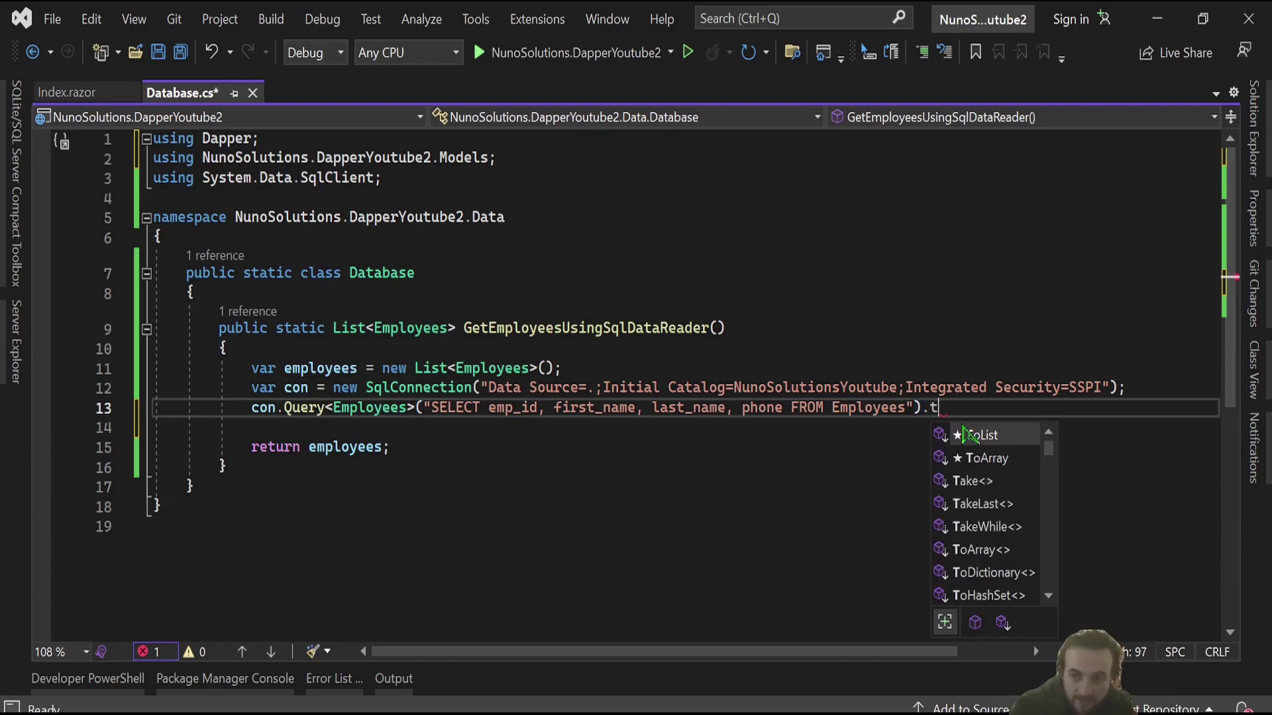
key("Tab")
type("();")
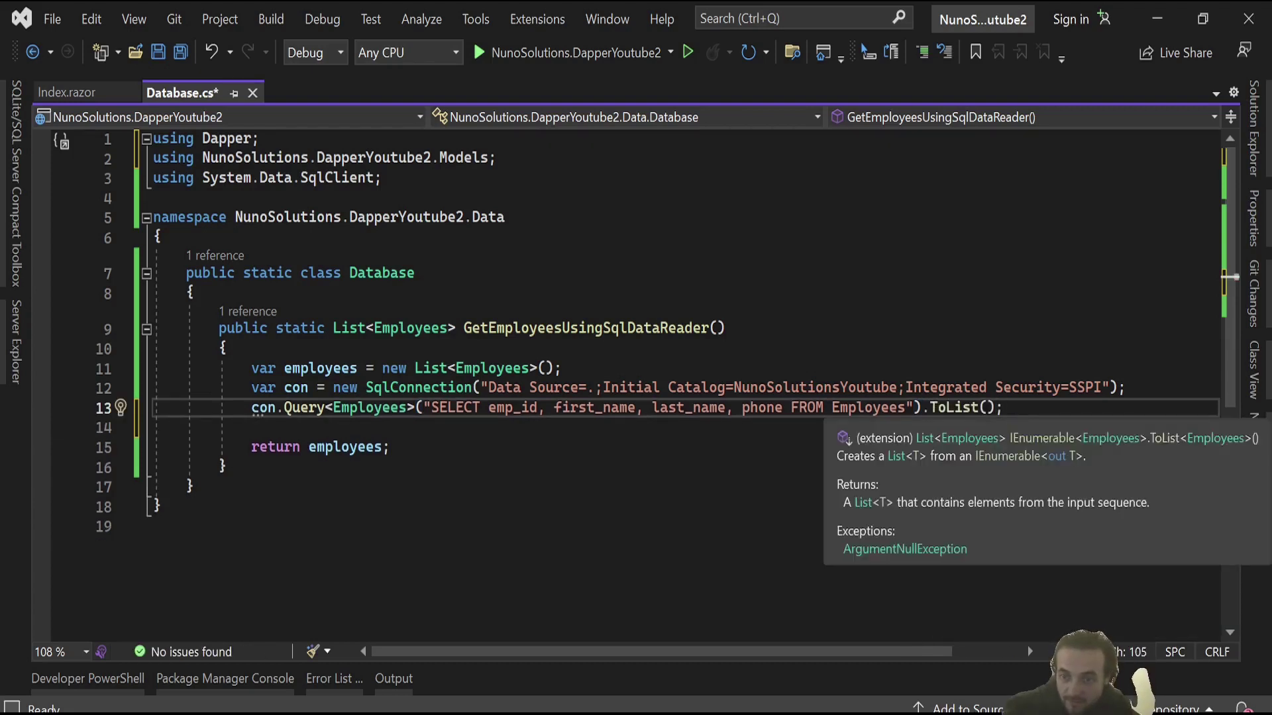
left_click(354, 370)
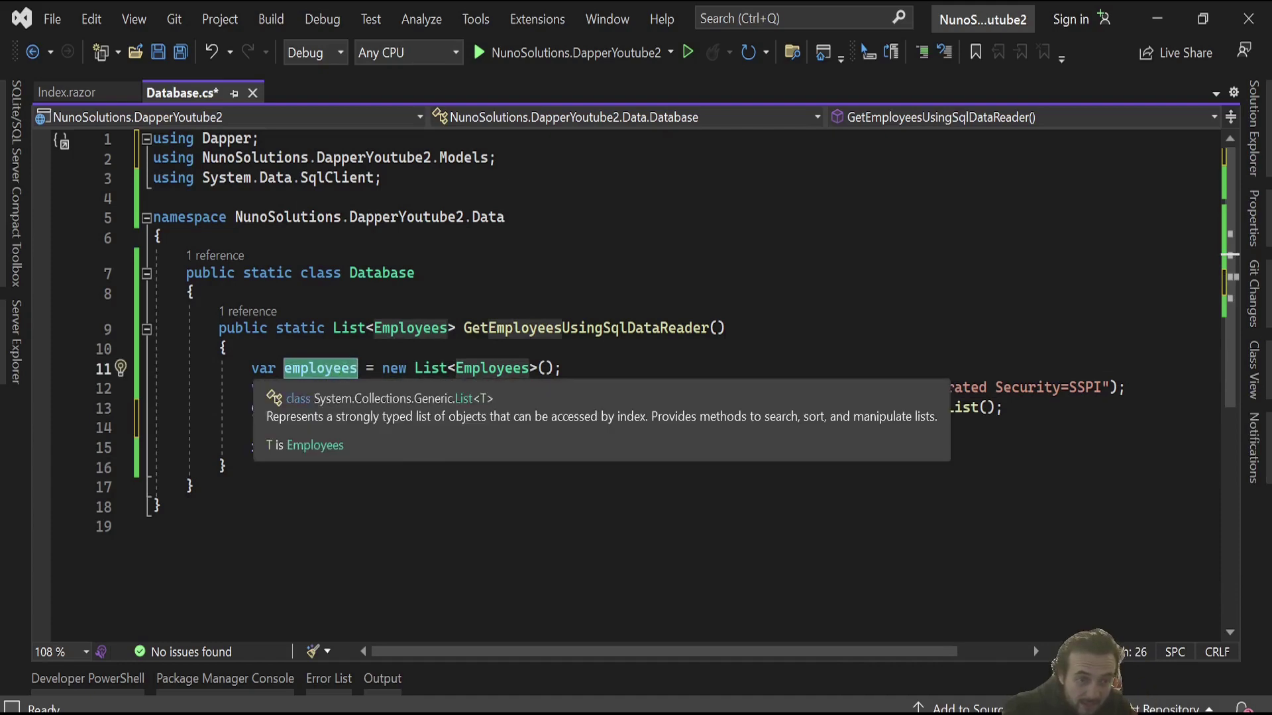
- Assign the Query result to 'var employees' on the con.Query line
key("shift+Home")
key("ctrl+c")
key("Down")
key("Down")
key("ctrl+v")
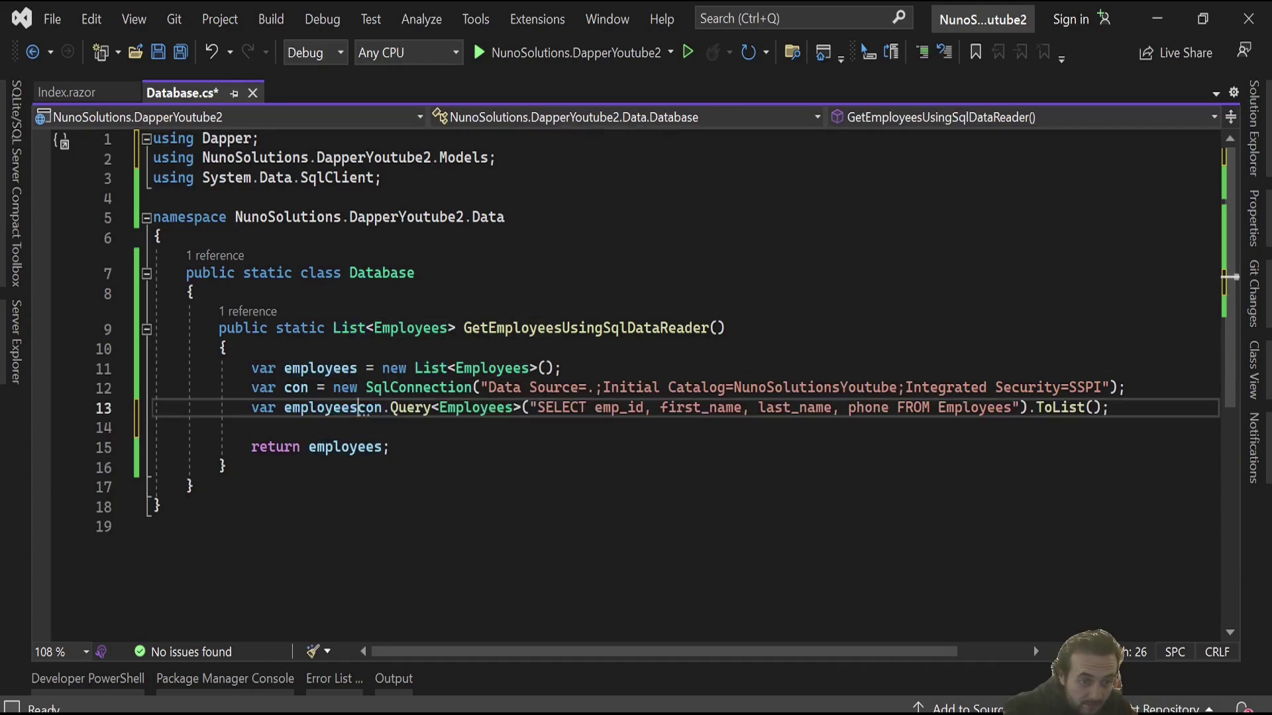
type("=")
- Delete the empty List declaration line and the blank line after the query
key("Up")
key("Up")
key("End")
key("shift+Up")
key("BackSpace")
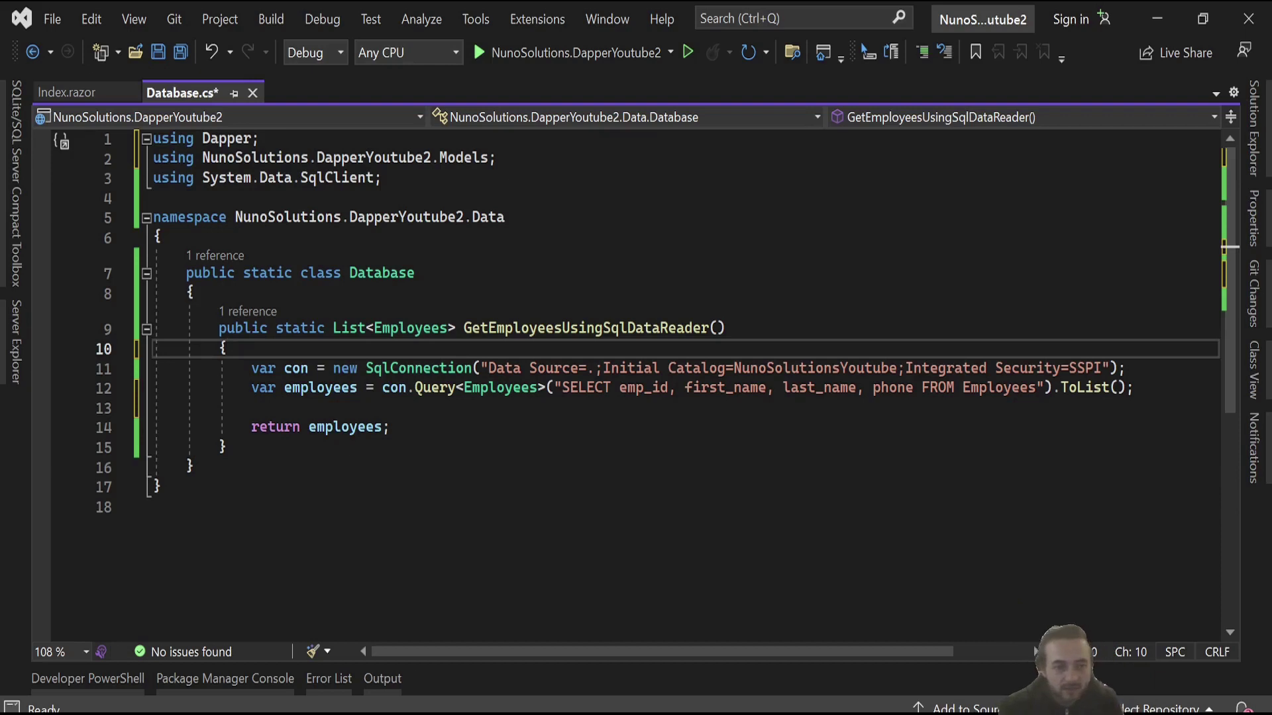
key("Down")
key("Down")
key("End")
key("Delete")
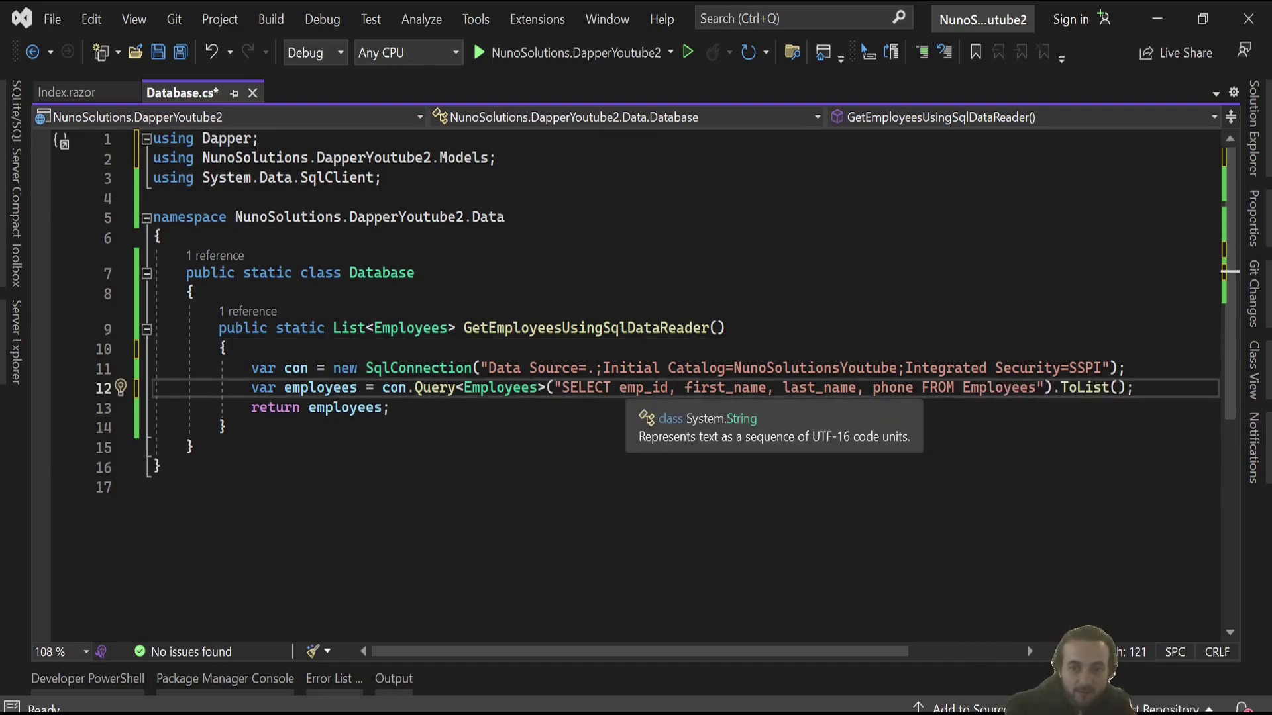
- Check the query's column names and the Employees type, then save Database.cs
left_click_drag(619, 387, 913, 388)
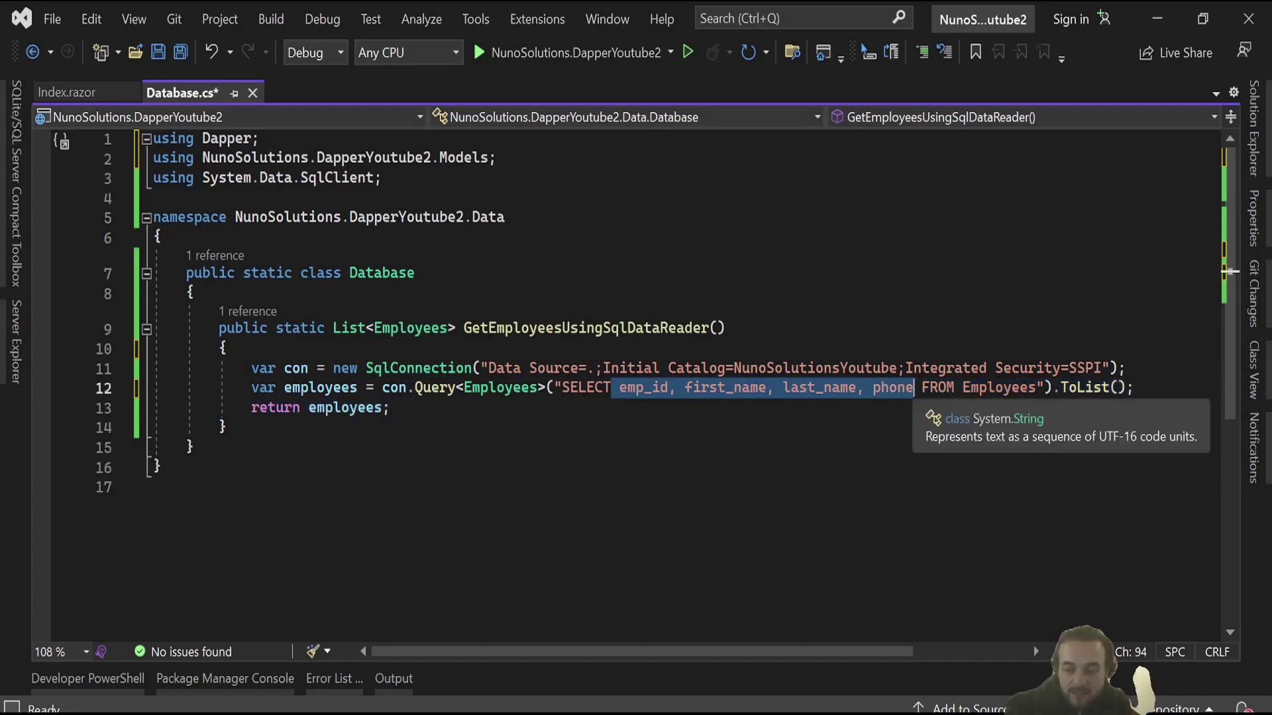
left_click(489, 387)
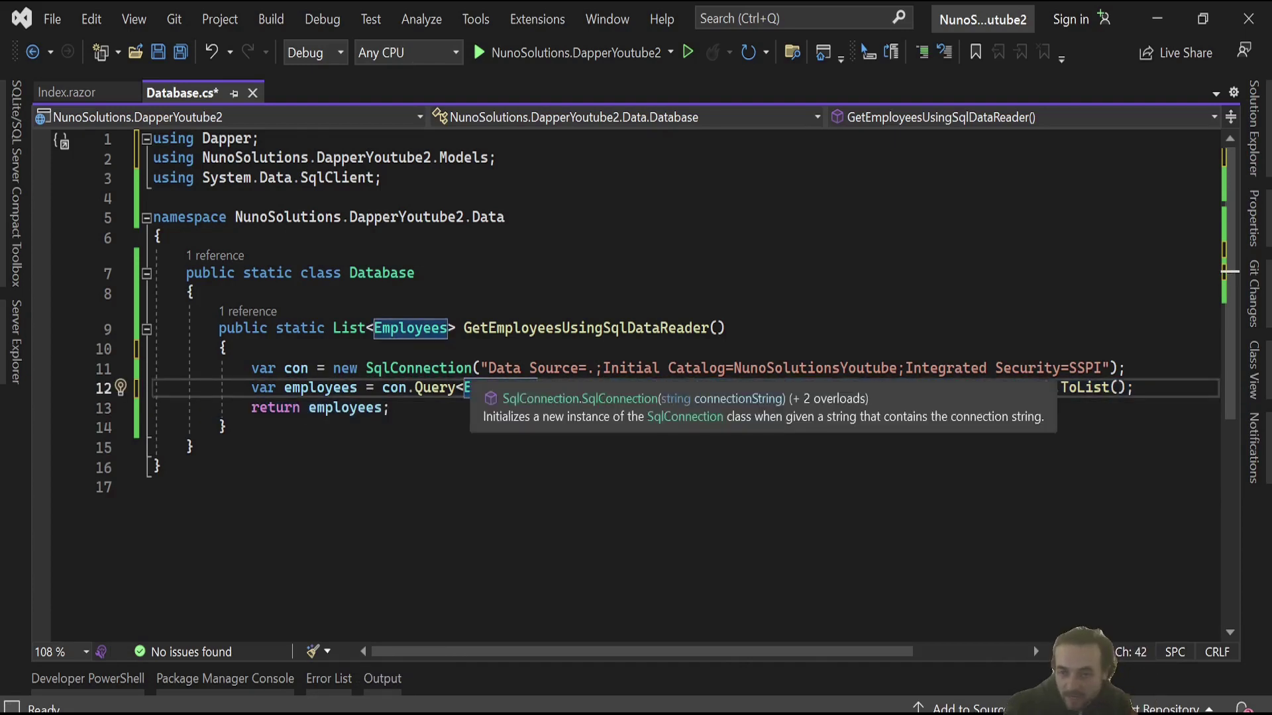
left_click(158, 51)
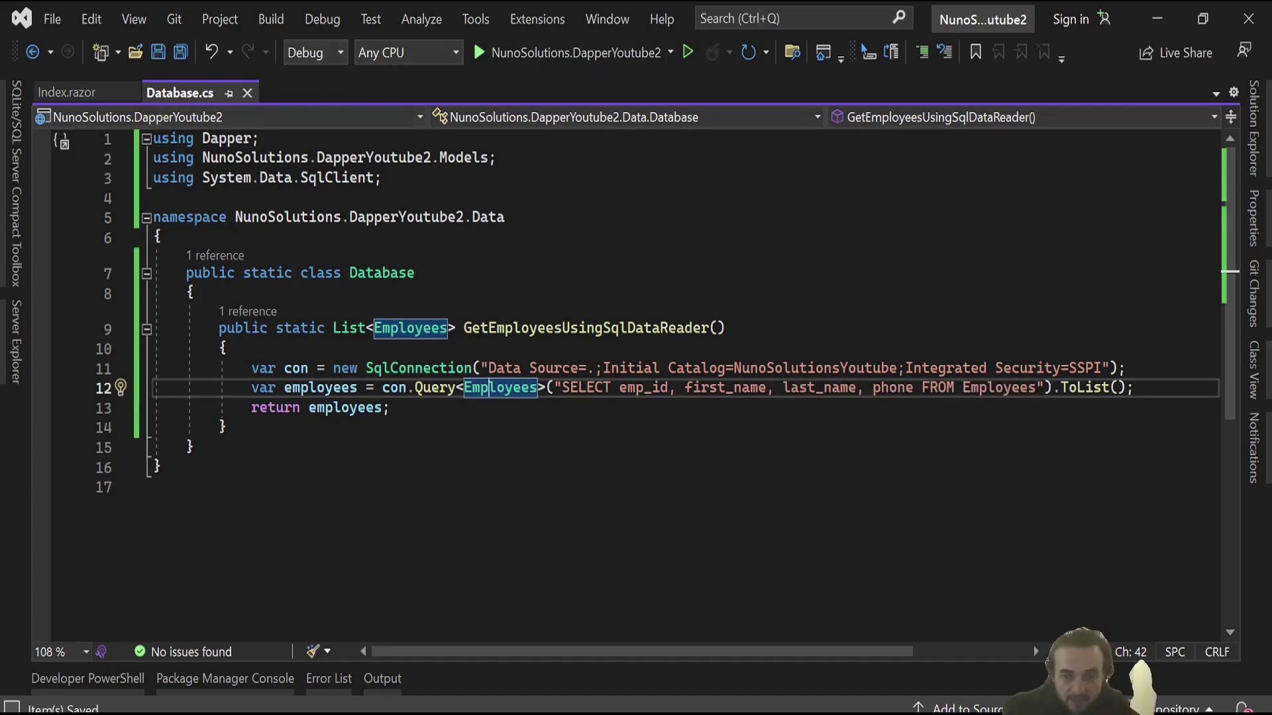
left_click_drag(563, 328, 714, 328)
- Rename the method to GetEmployeesUsingDapper and save Database.cs
key("Delete")
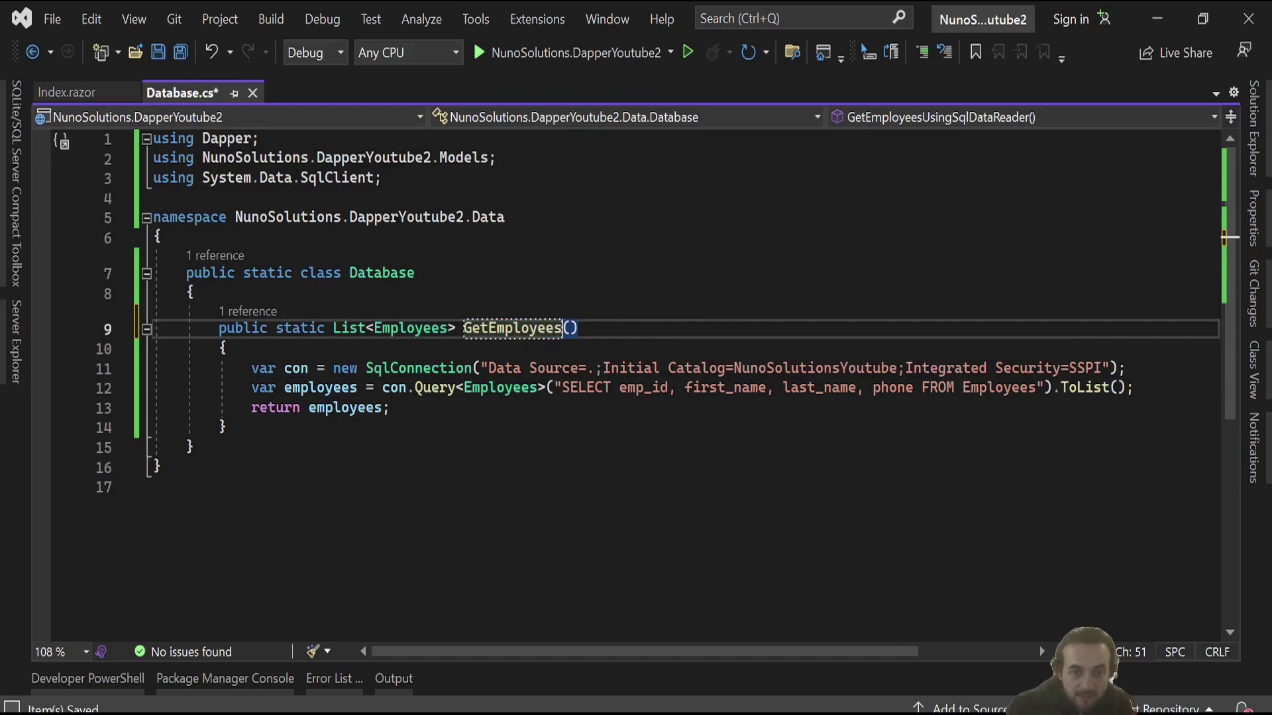
key("Return")
key("ctrl+s")
type("Using")
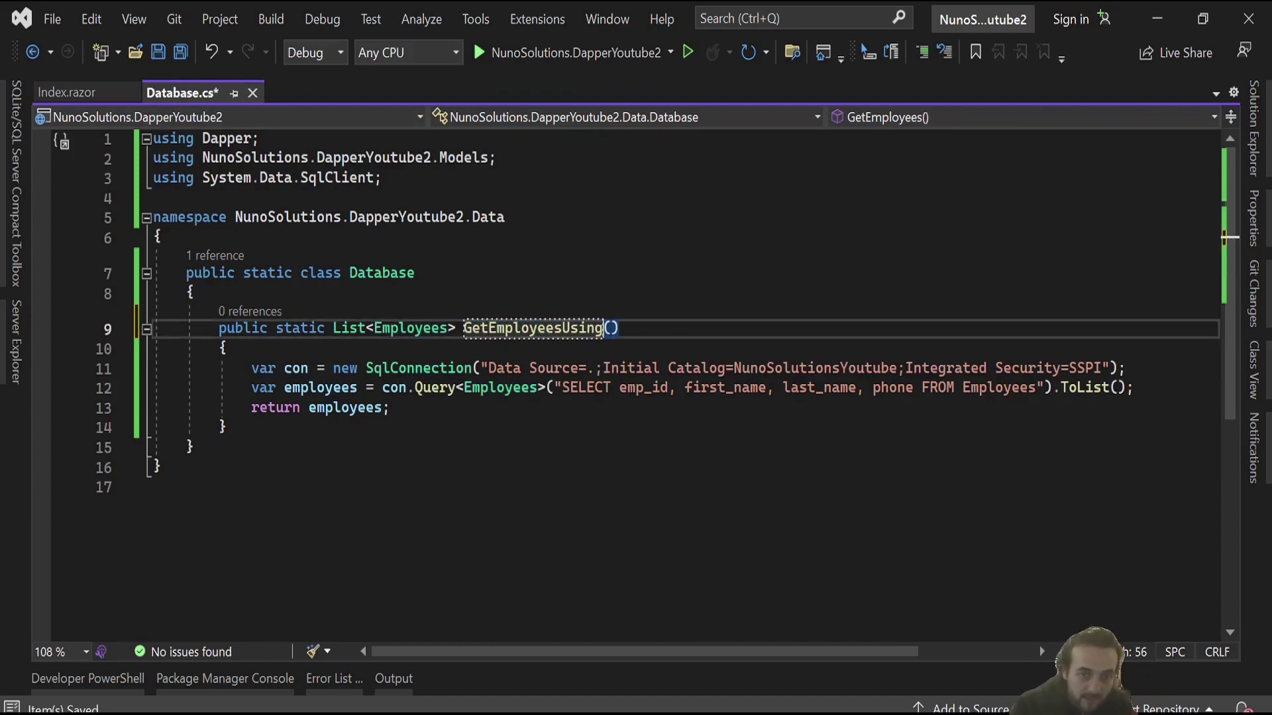
type("Dapper")
key("Return")
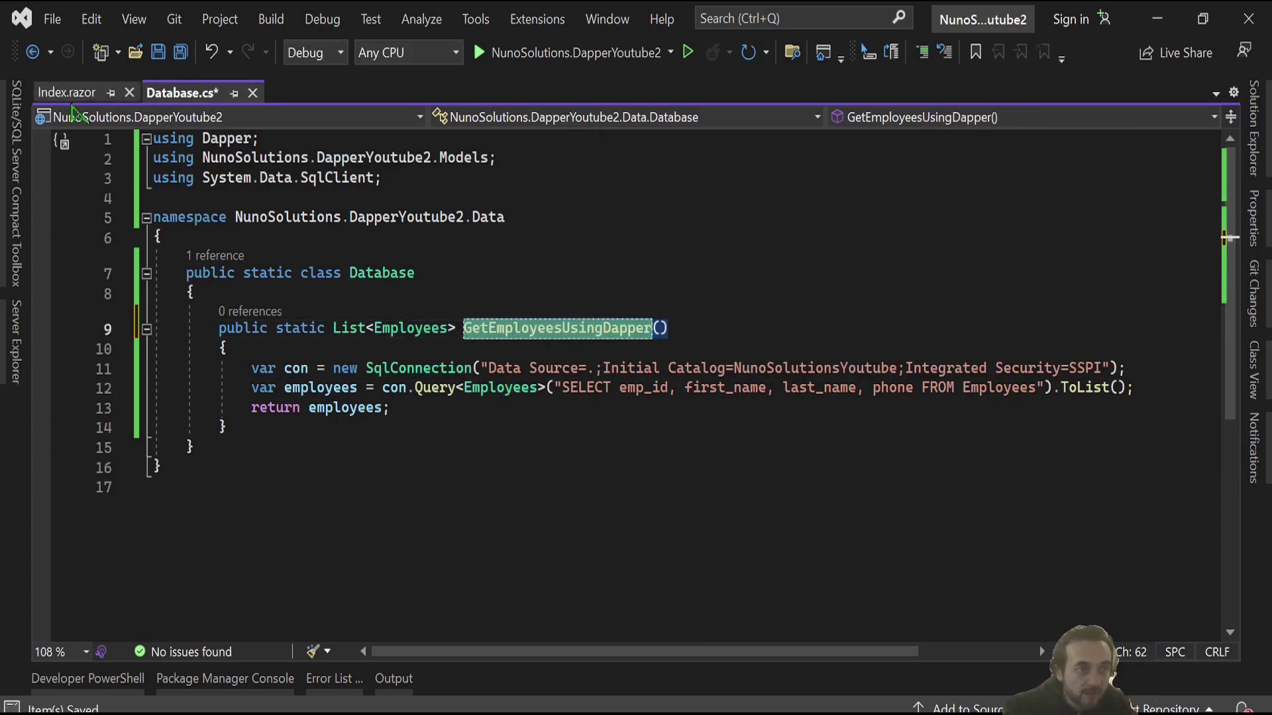
- Make Index.razor line 28 call GetEmployeesUsingDapper(), save, and run with debugging
left_click(80, 94)
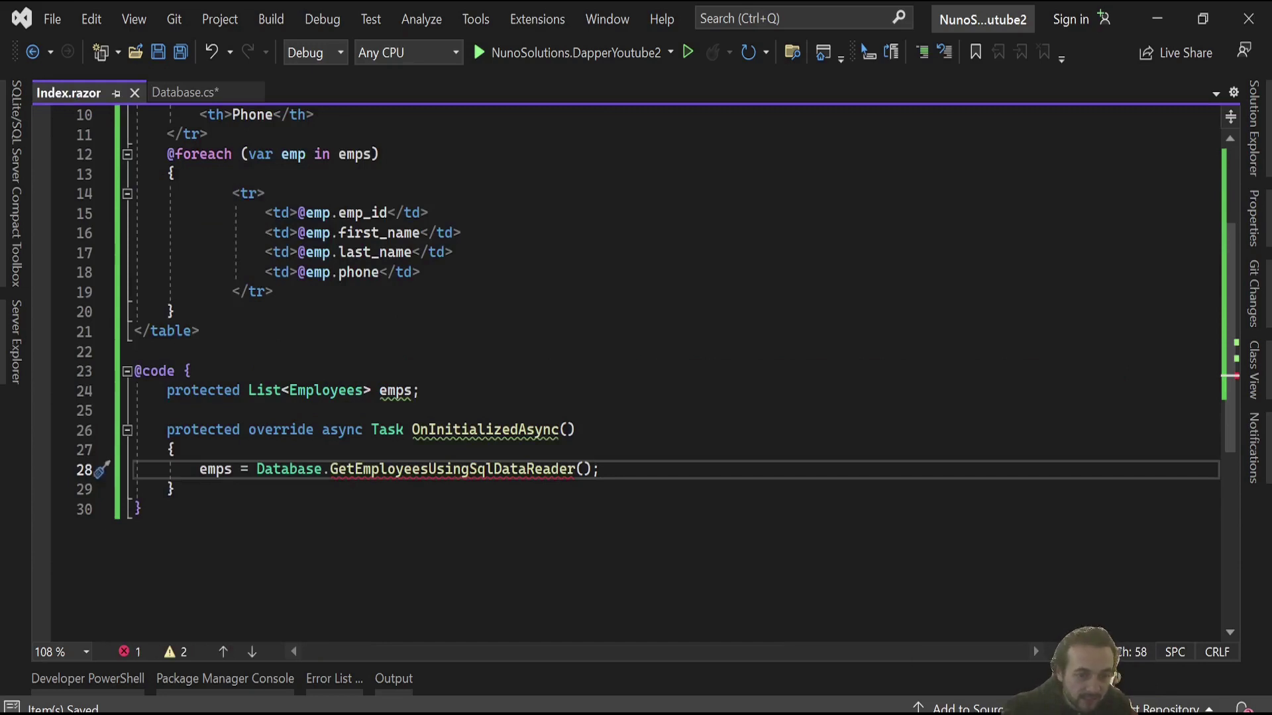
double_click(485, 469)
key("ctrl+v")
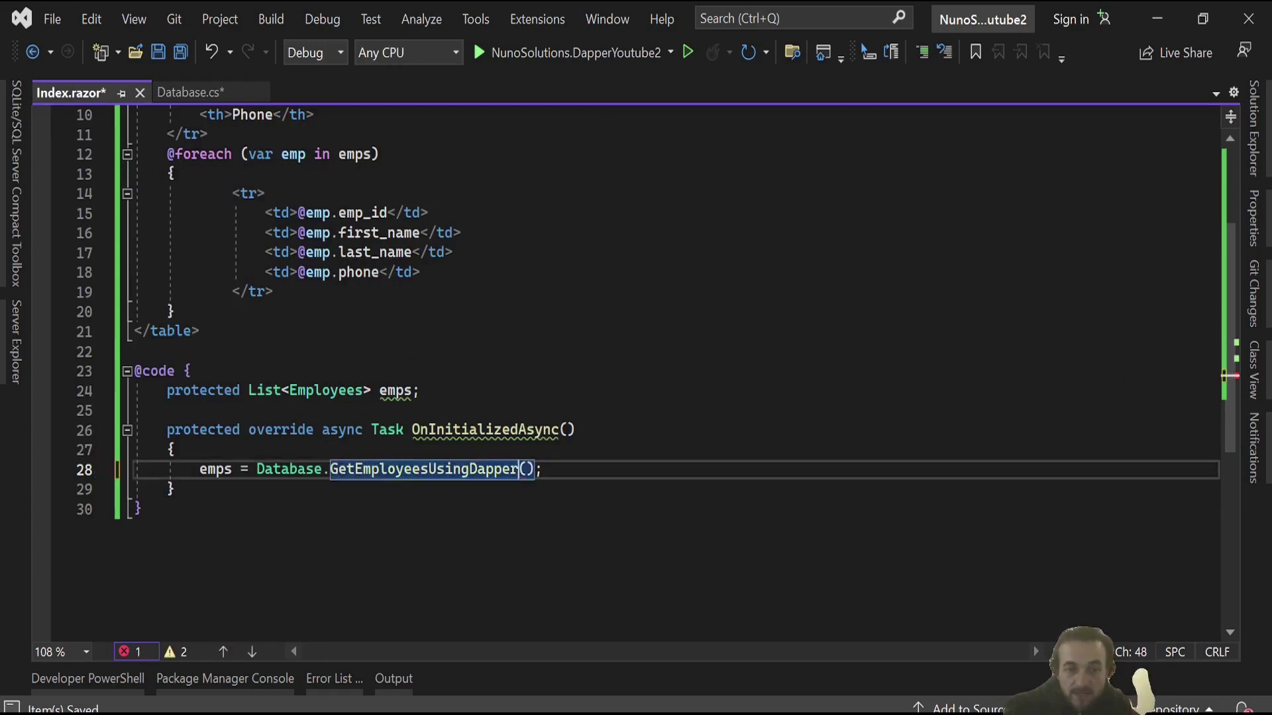
key("ctrl+s")
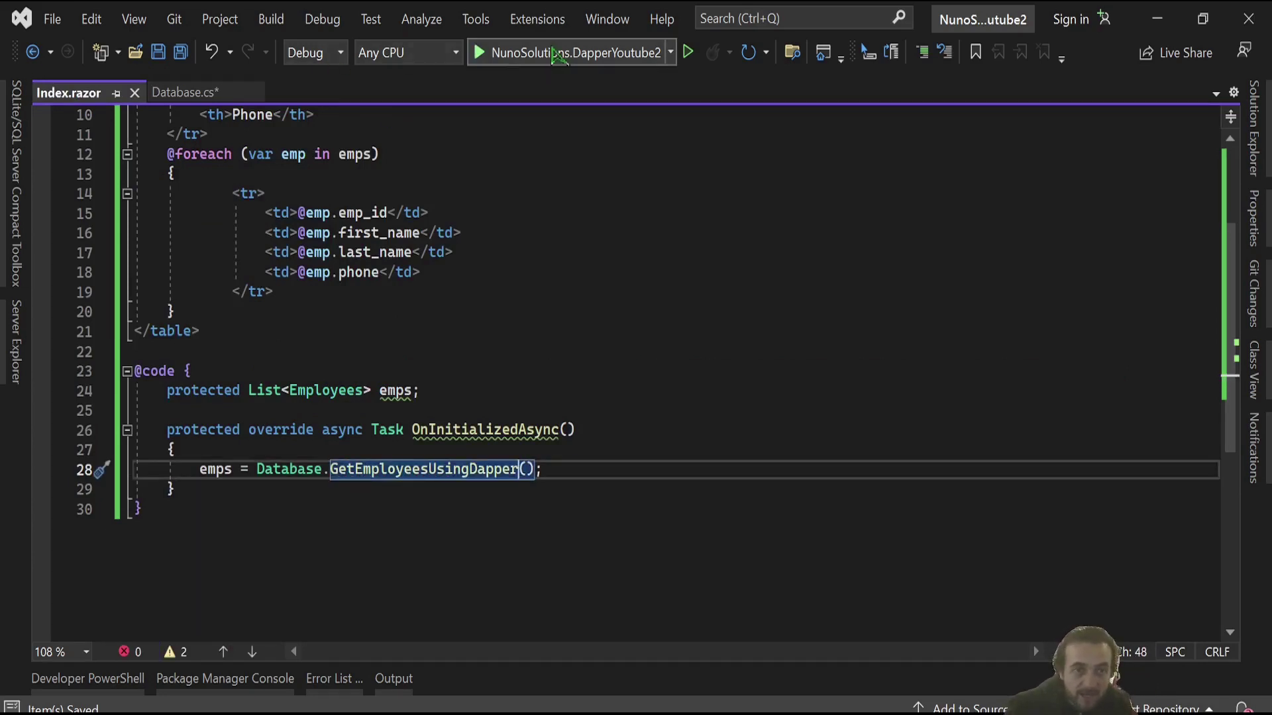
left_click(559, 54)
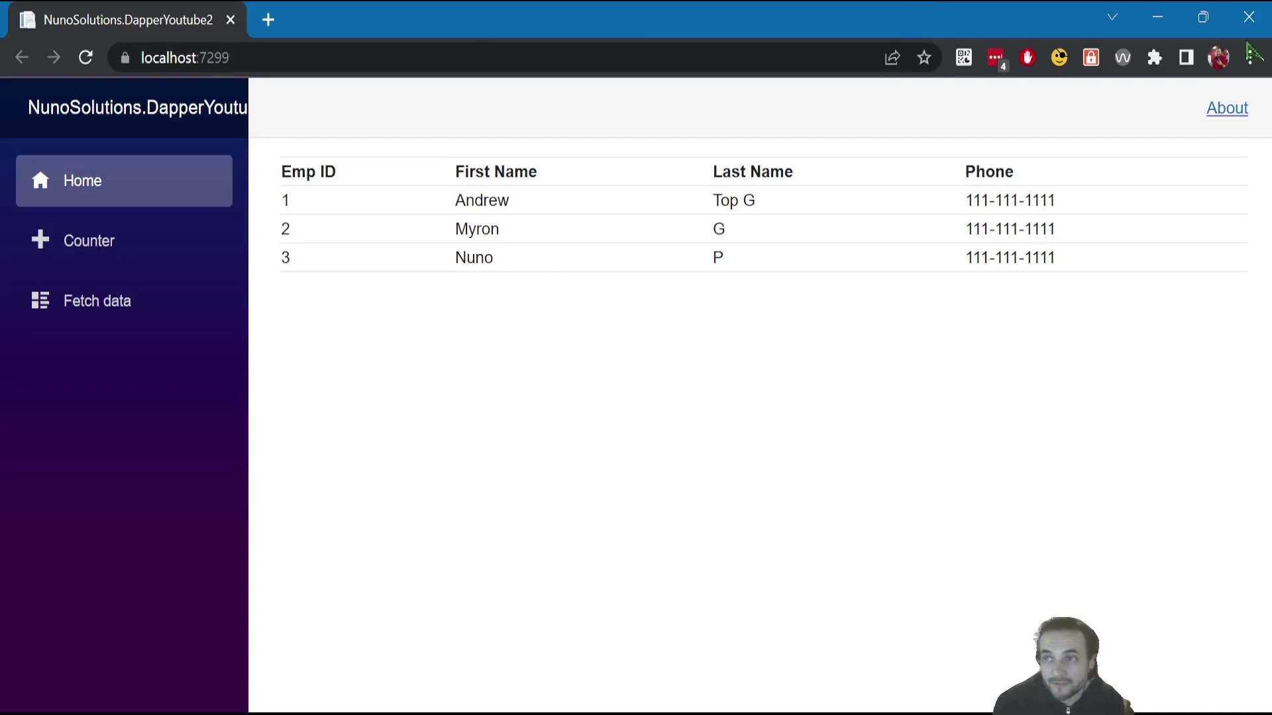
- Switch from Chrome back to Index.razor in Visual Studio with Alt+Tab
key("alt+Tab")
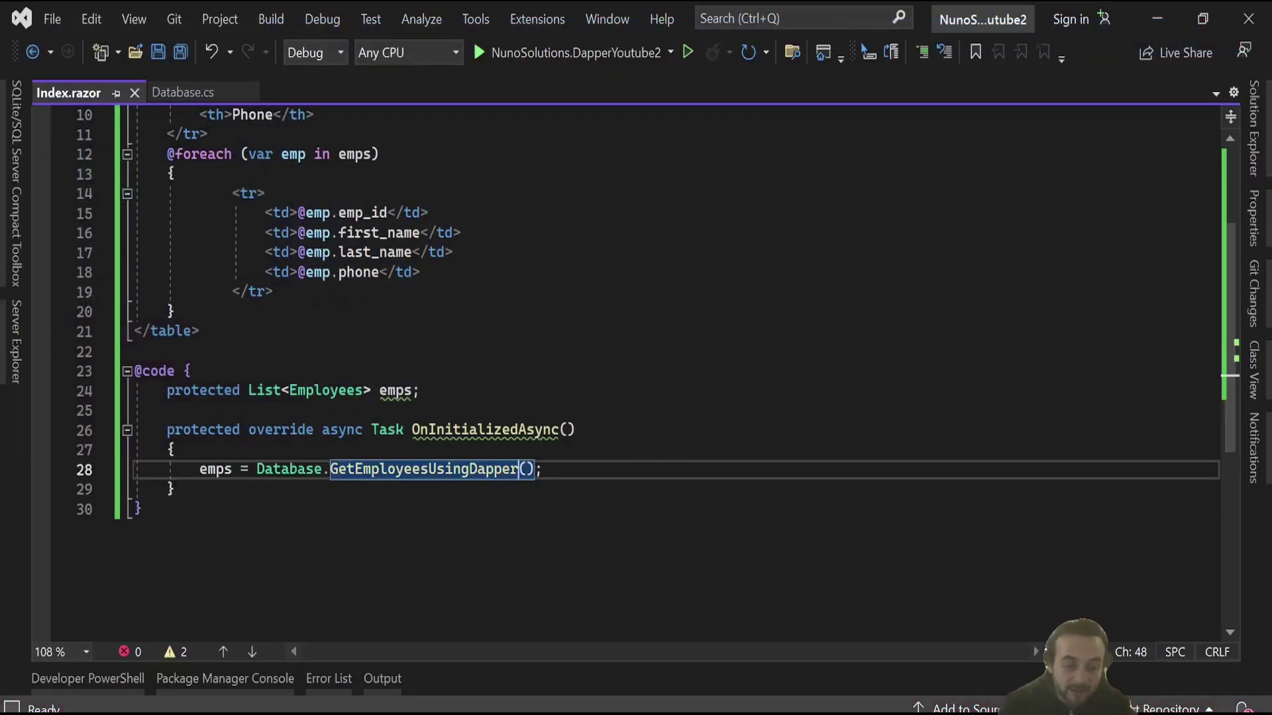